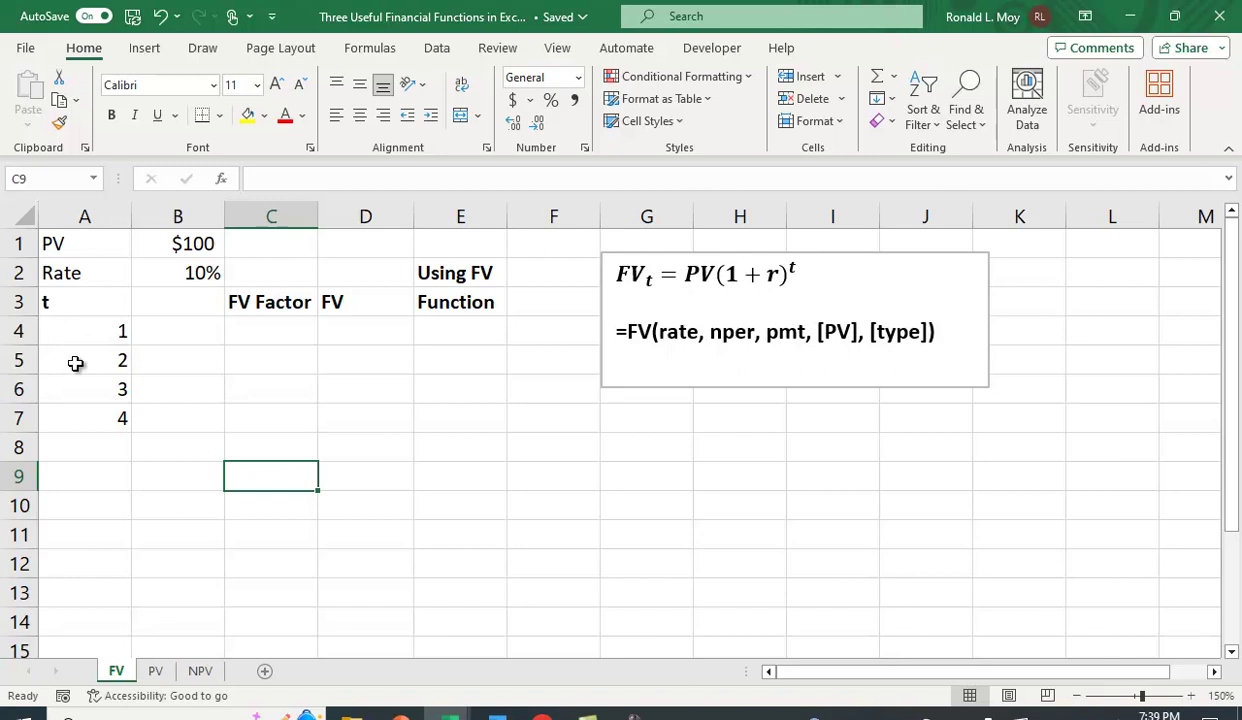
Enter =(1+B$2)^A4 in C4, giving the period-1 FV factor 1.100
left_click(268, 330)
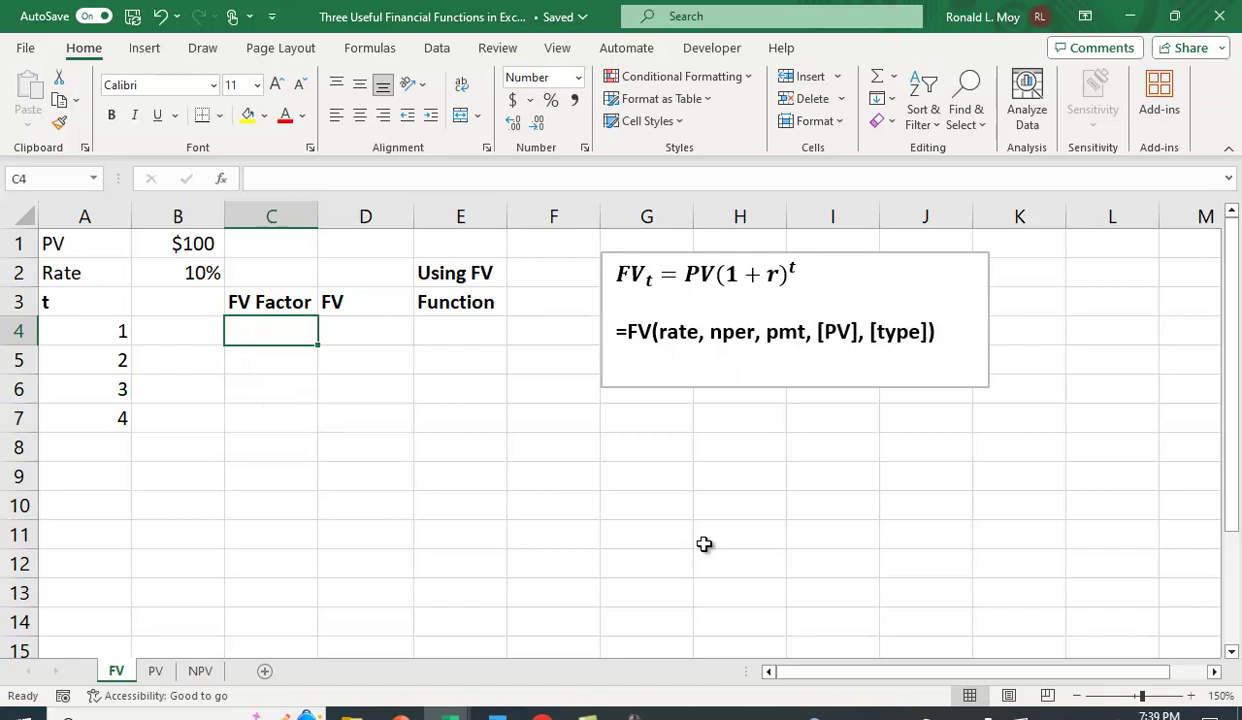
type("=")
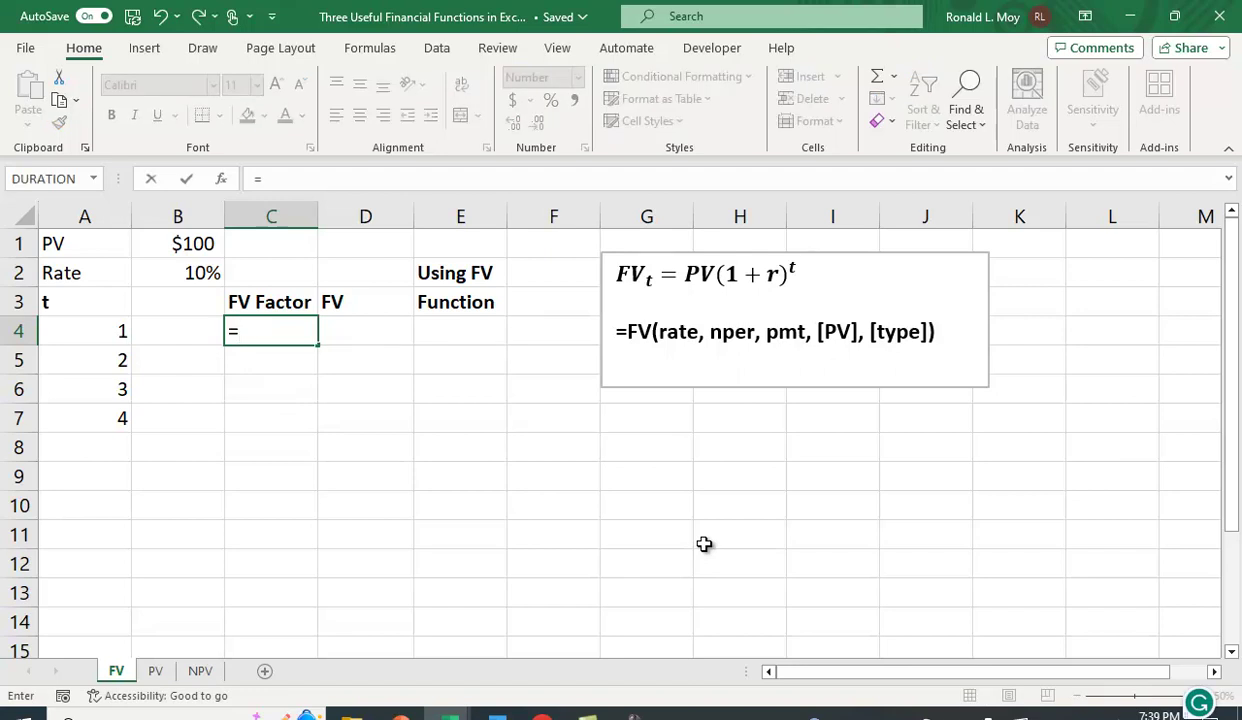
type("(1+")
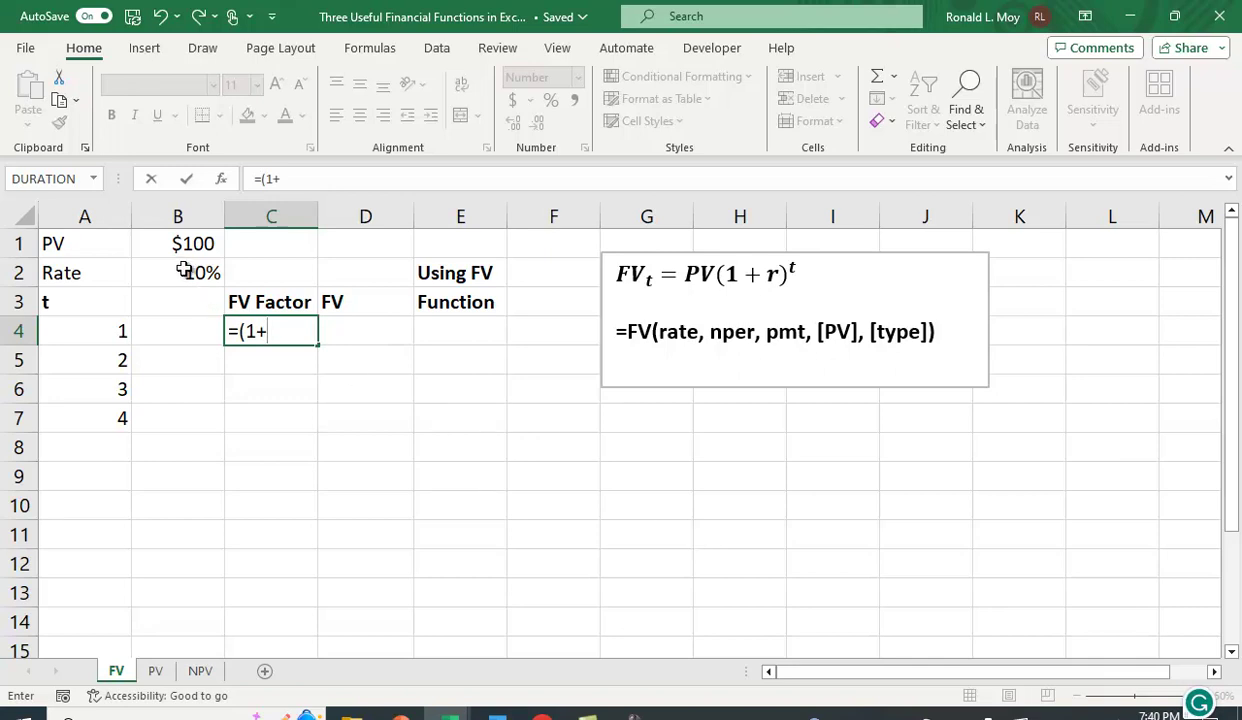
left_click(184, 271)
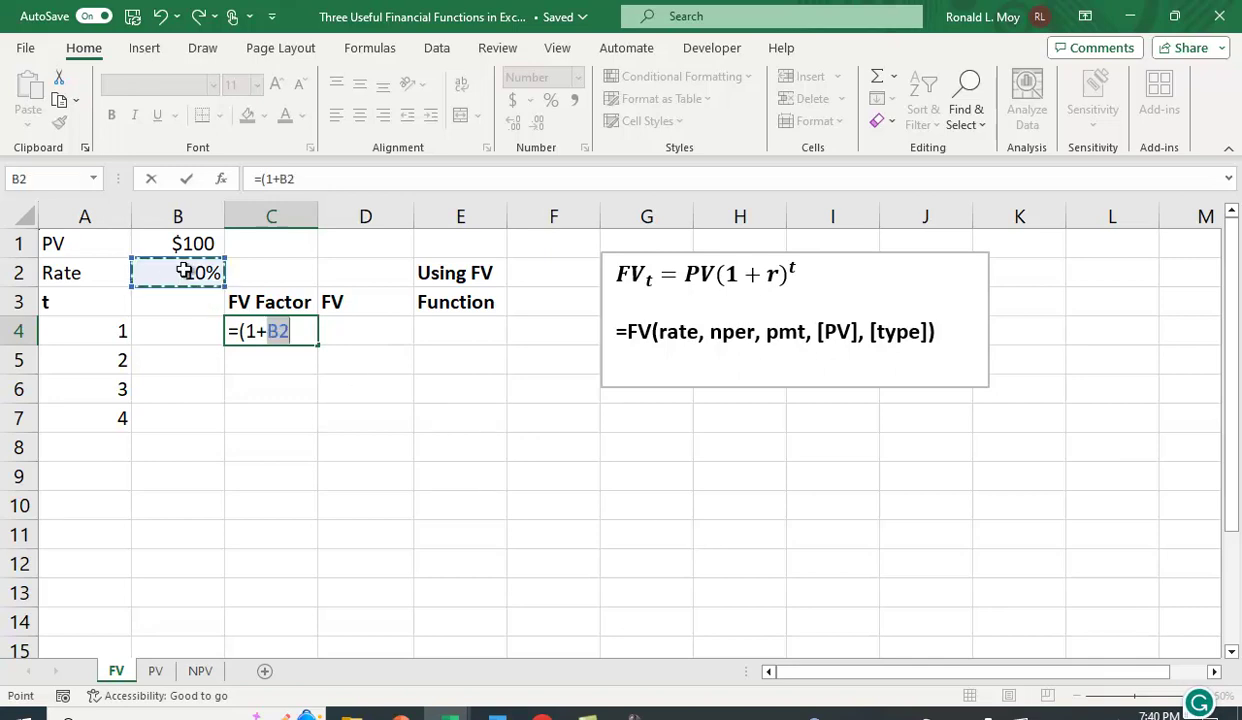
left_click(279, 336)
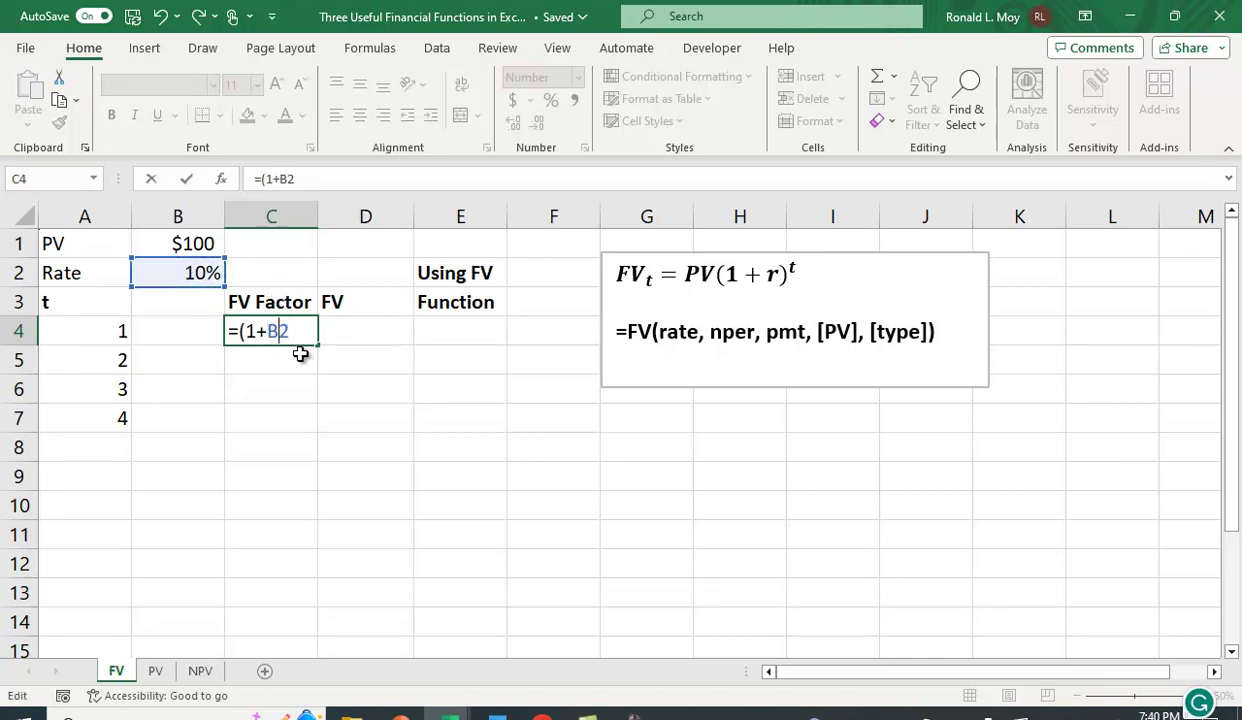
type("$")
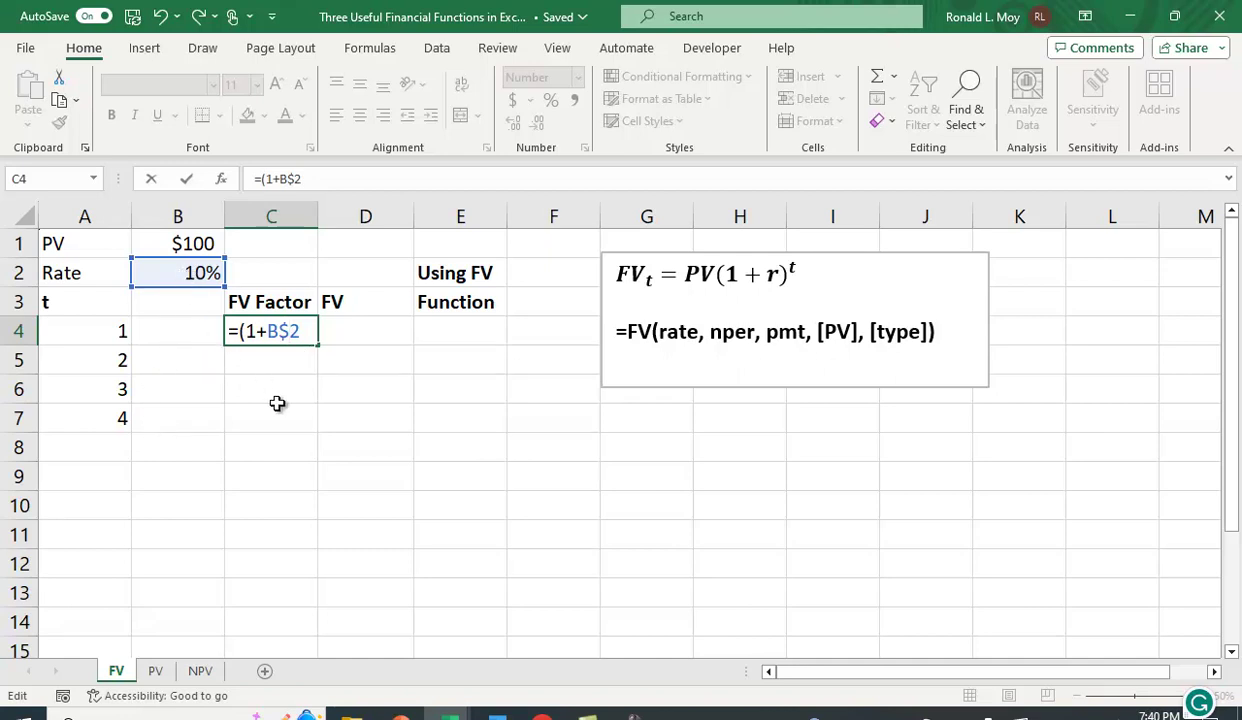
type(")^")
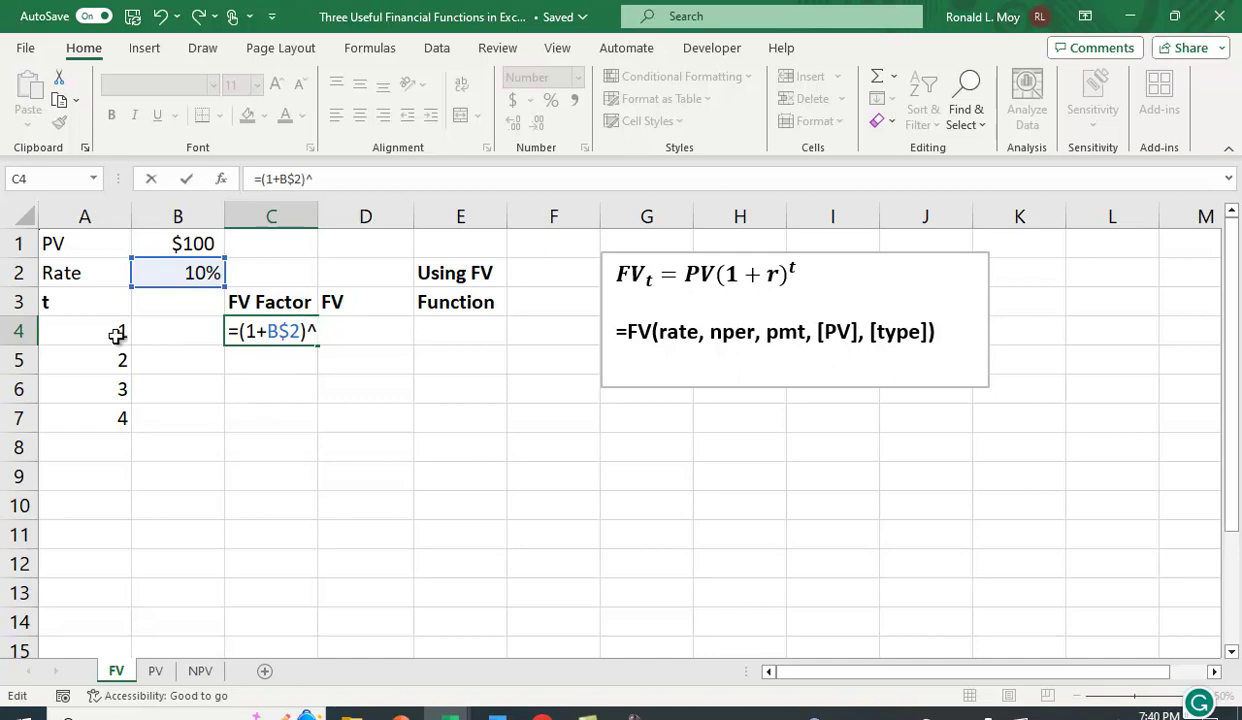
left_click(78, 331)
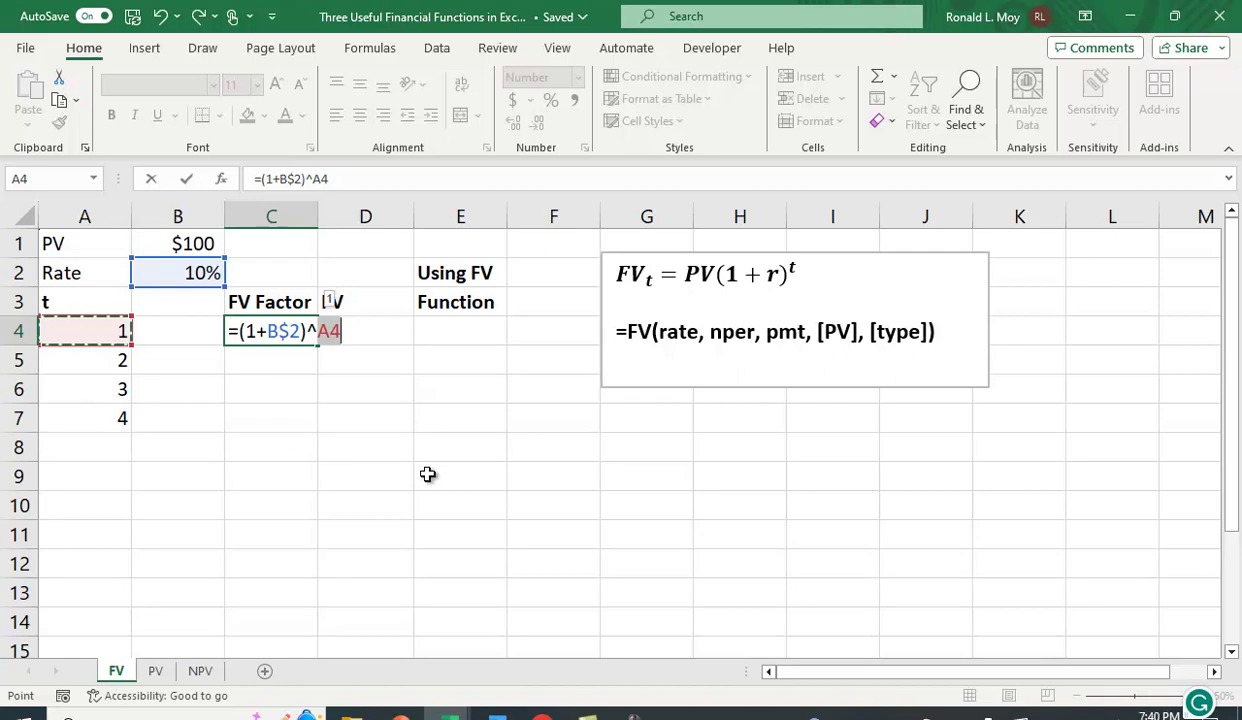
key("Return")
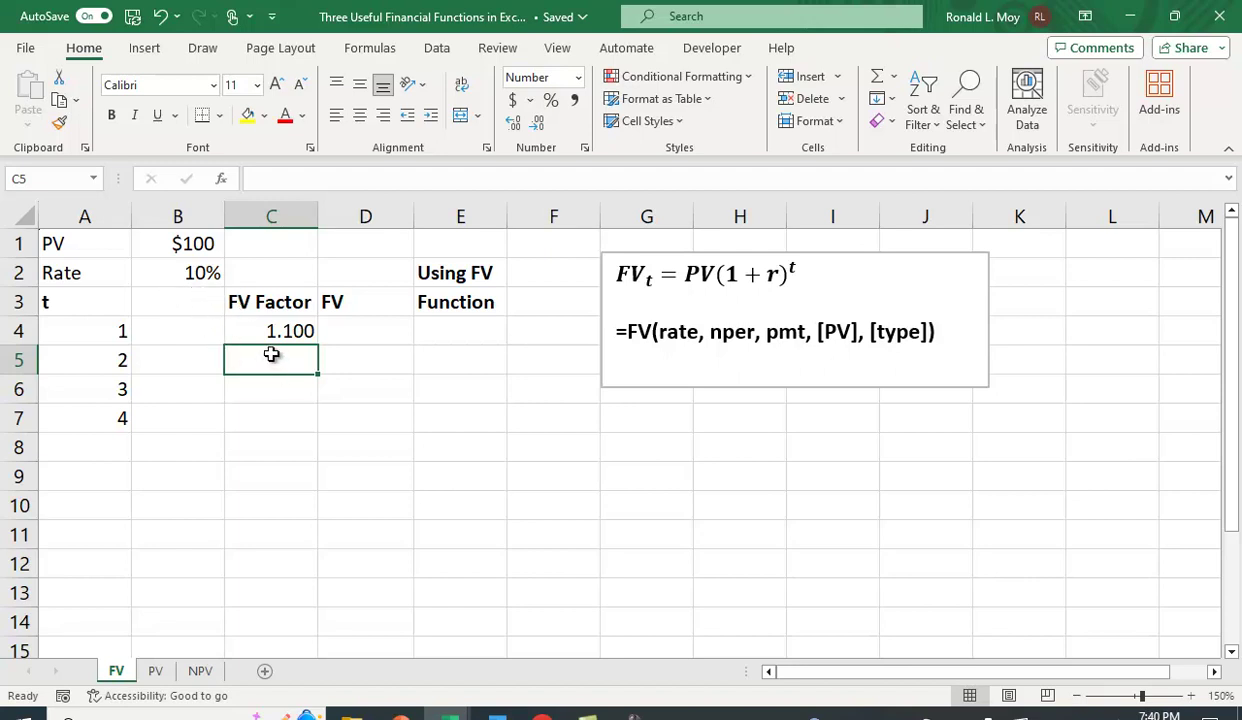
Copy the C4 factor formula down to C7, giving 1.210, 1.331 and 1.464
left_click(292, 331)
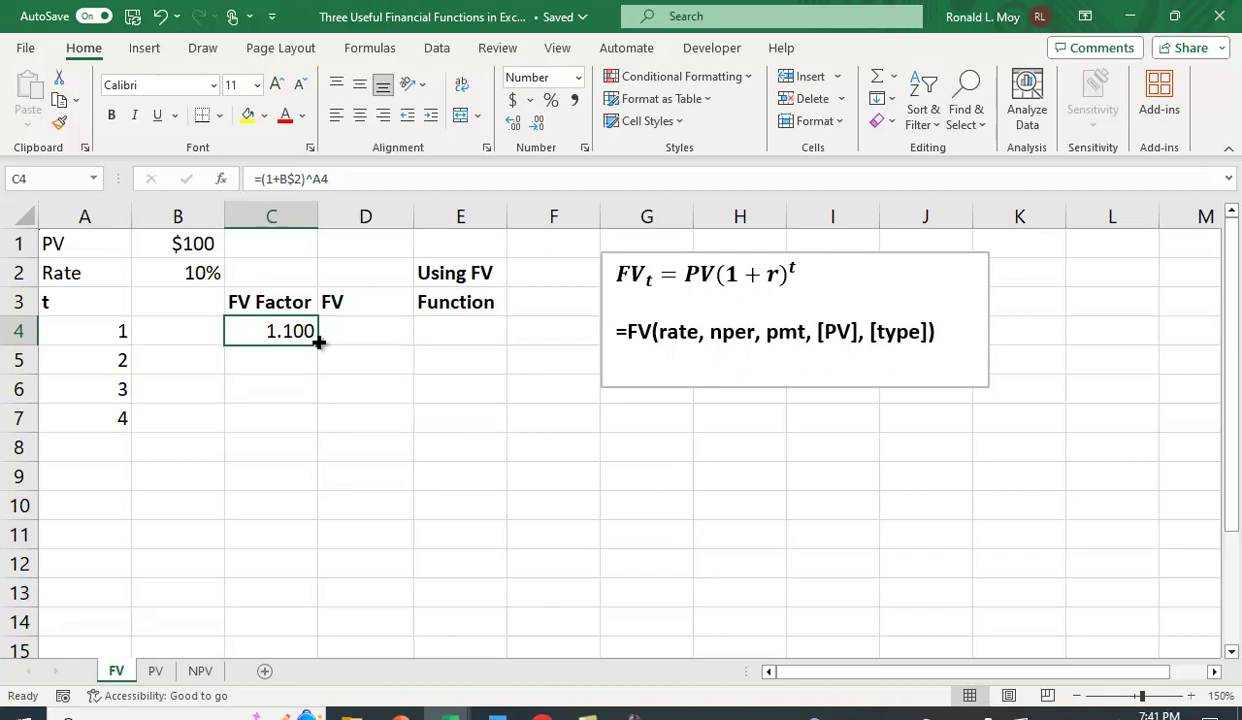
left_click_drag(318, 341, 317, 424)
left_click(422, 486)
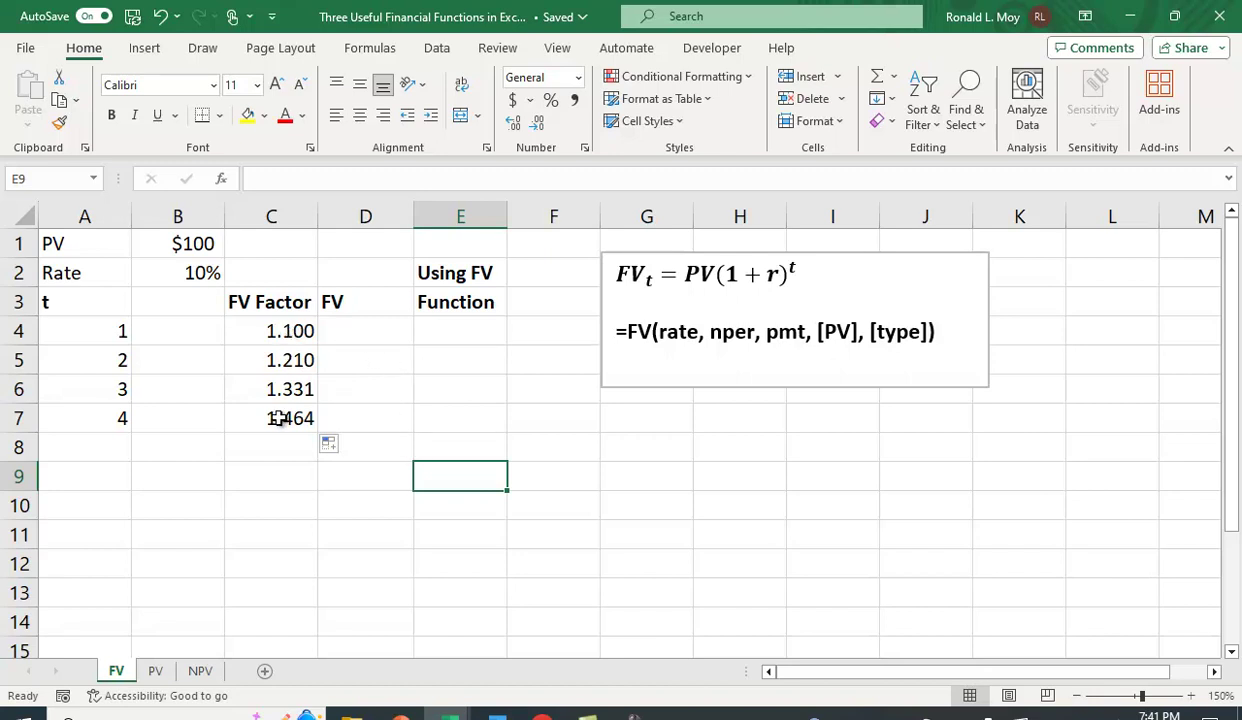
Enter =$B$1*C4 in D4 for a period-1 future value of $110.00
left_click(350, 329)
type("=")
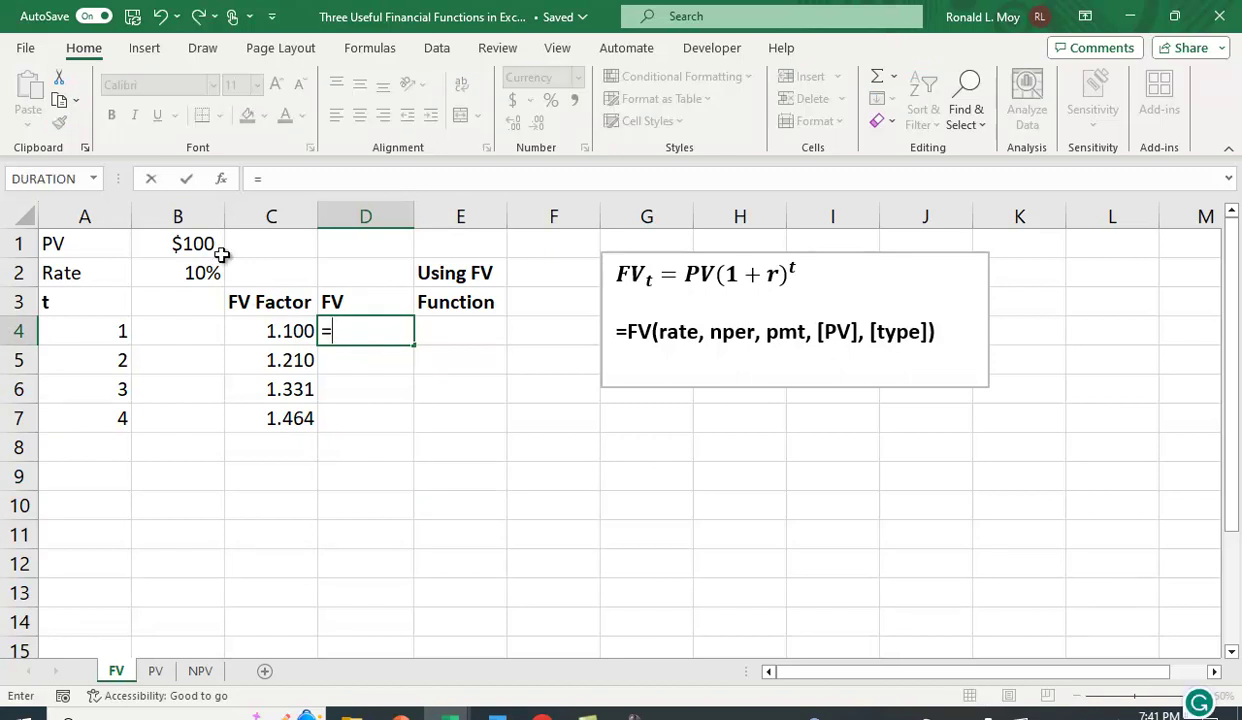
left_click(205, 246)
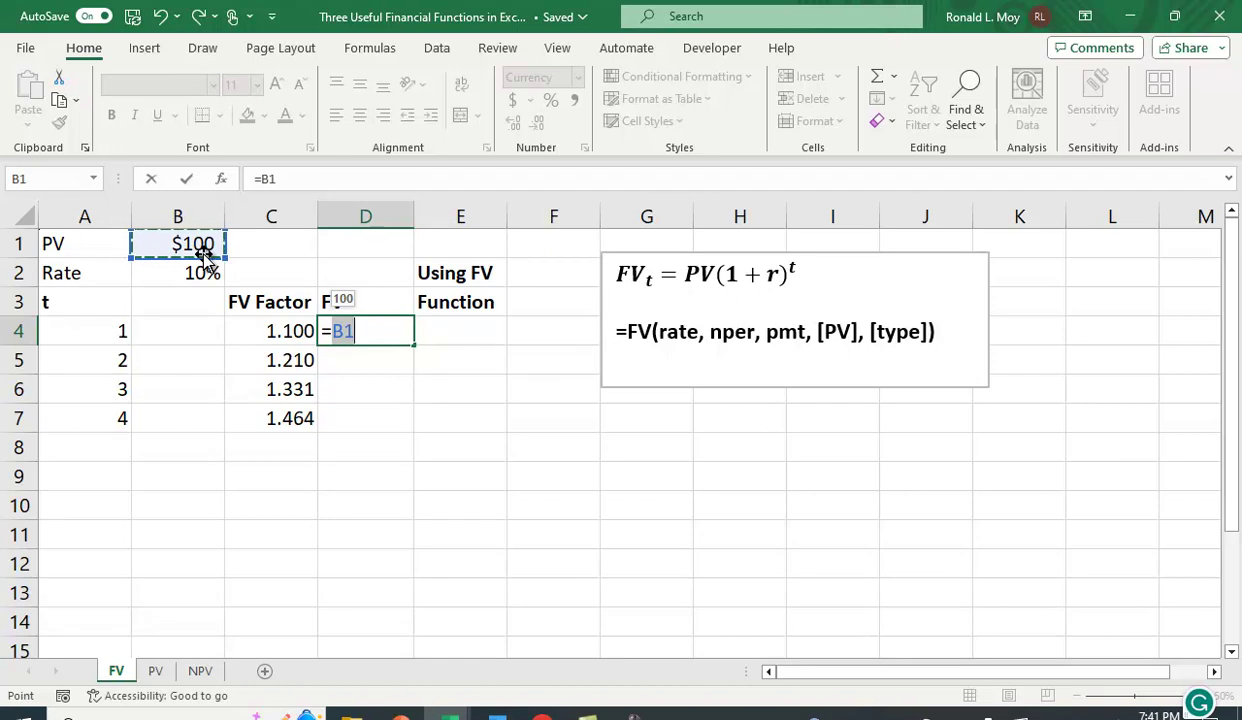
key("F4")
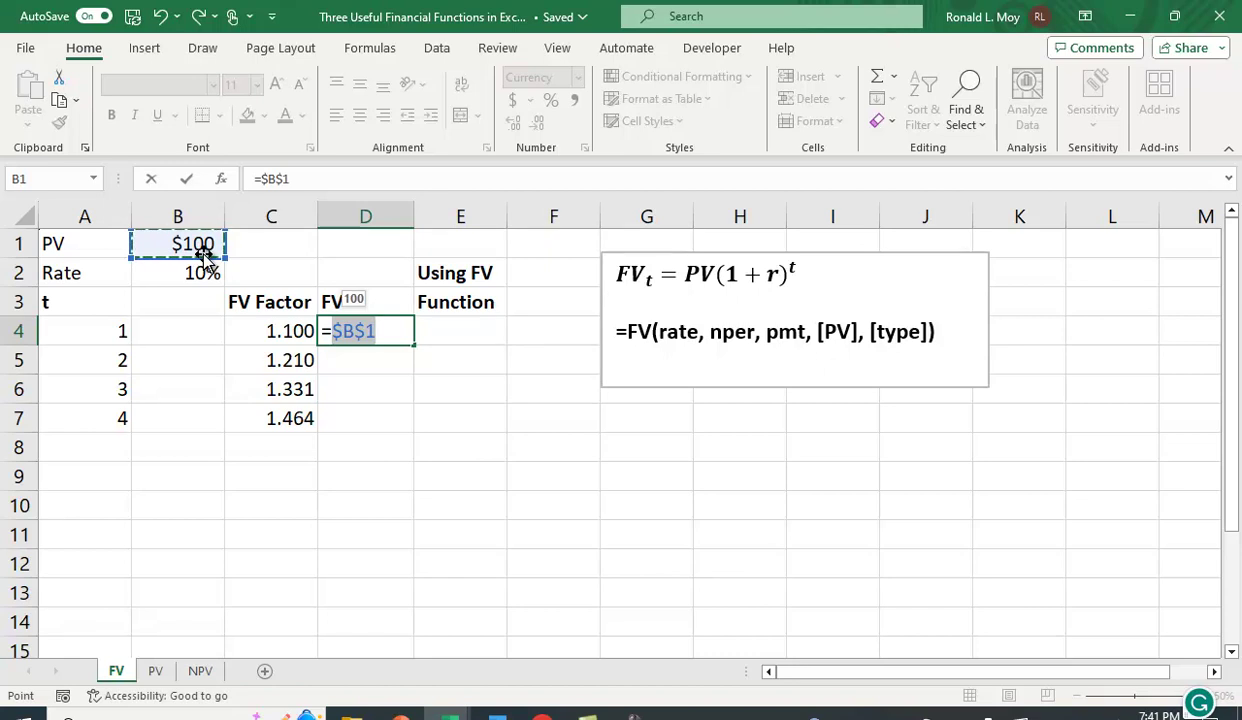
type("*")
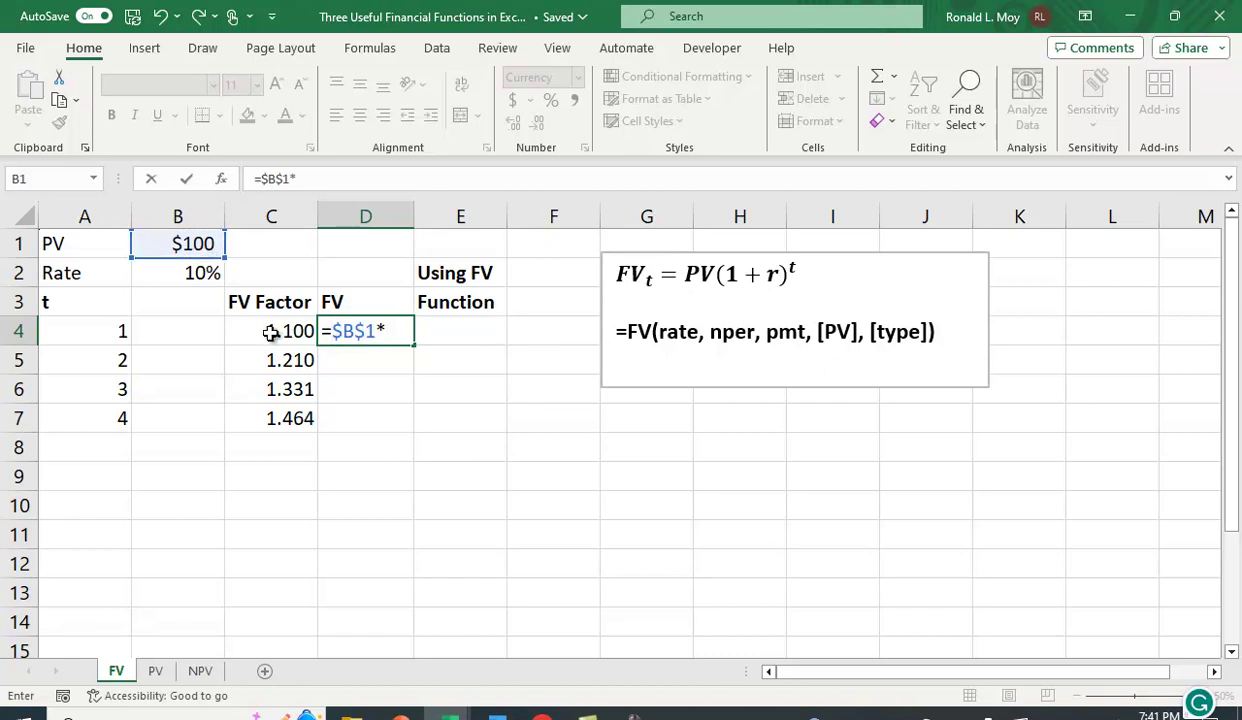
left_click(271, 332)
key("Return")
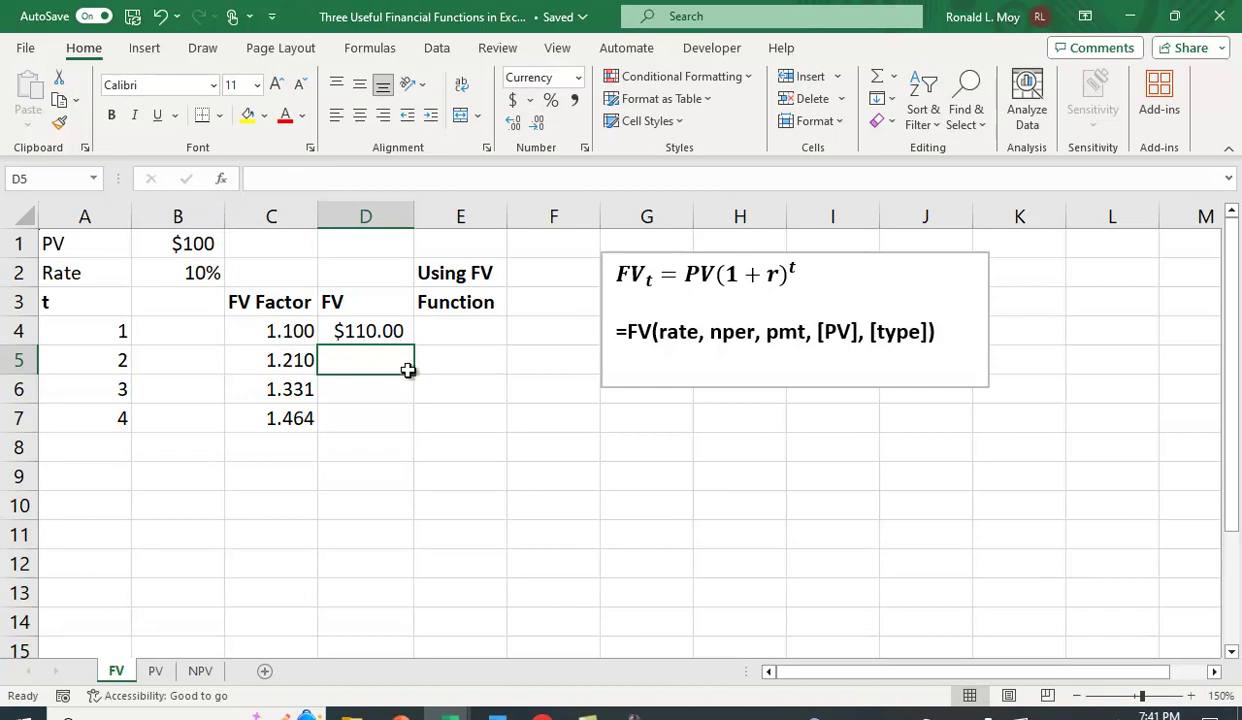
Copy the D4 FV formula down to D7, giving $121.00, $133.10 and $146.41
left_click(368, 340)
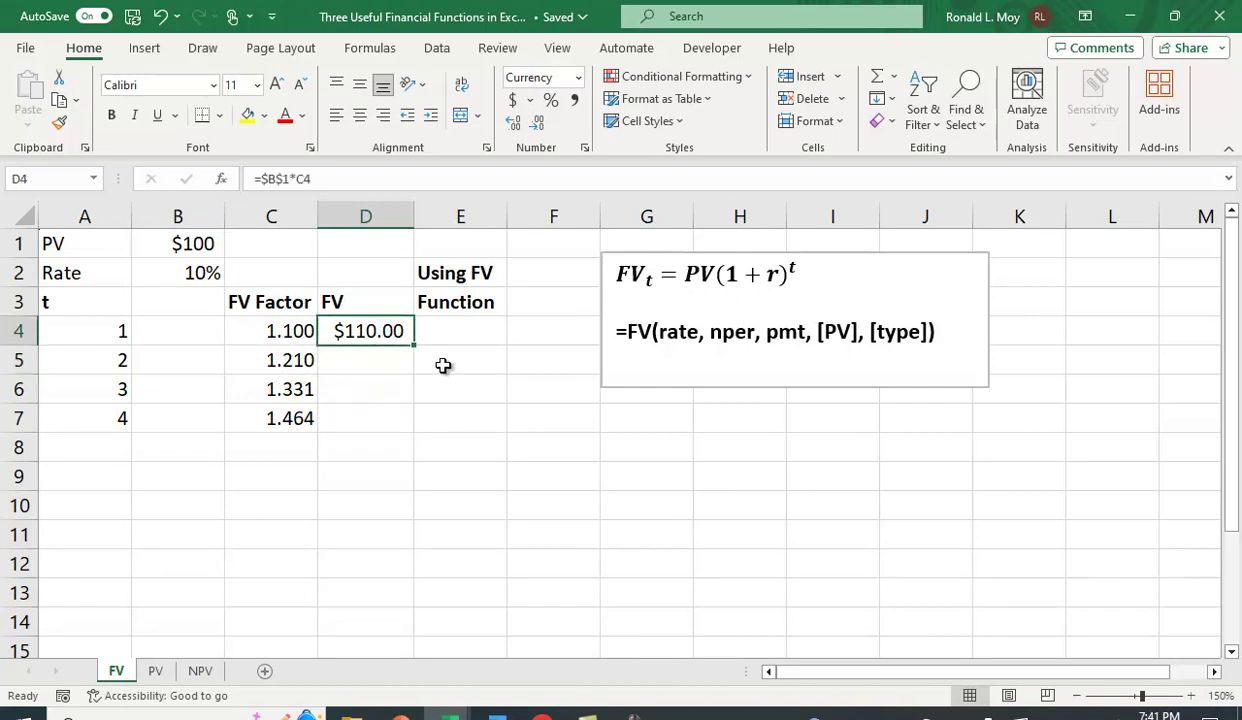
left_click_drag(412, 345, 412, 428)
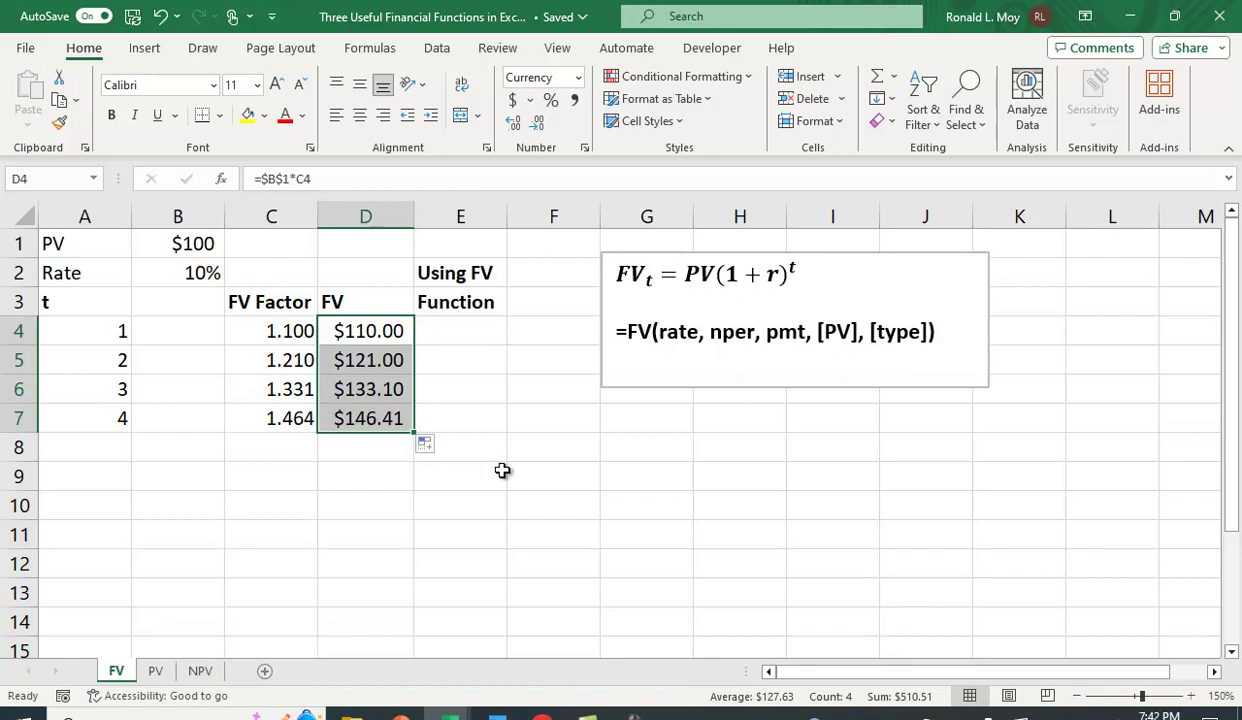
left_click(422, 508)
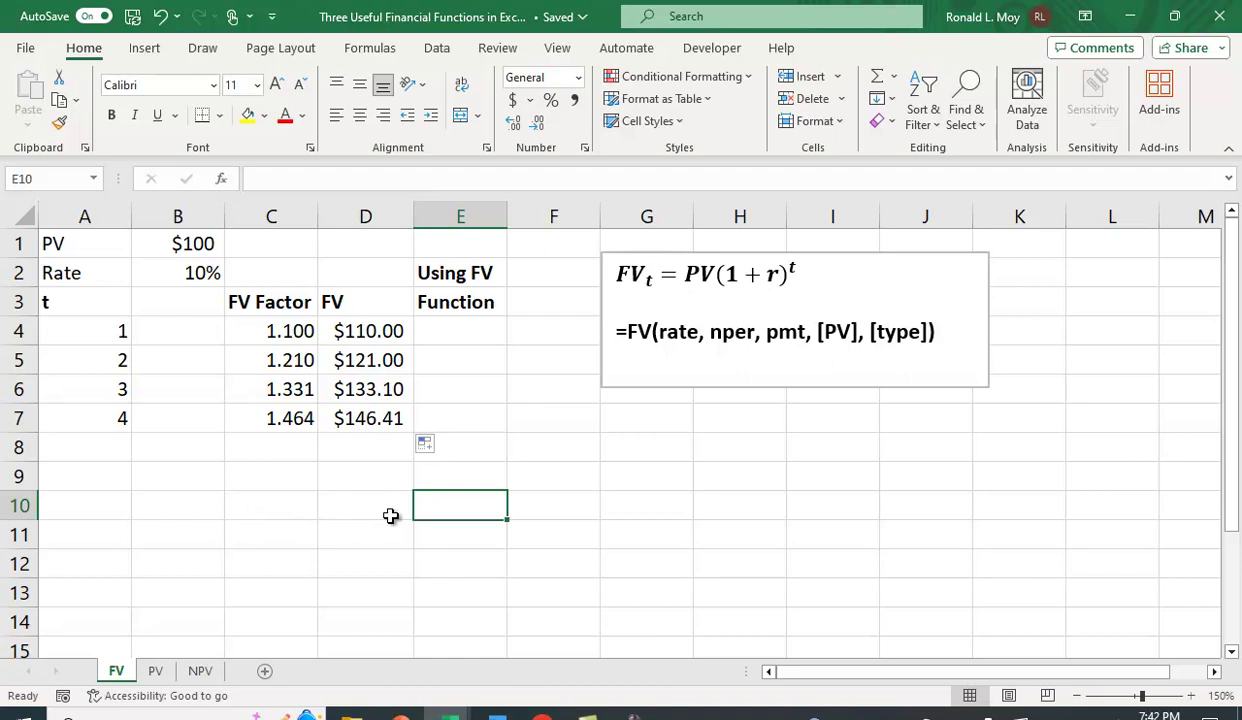
left_click(454, 335)
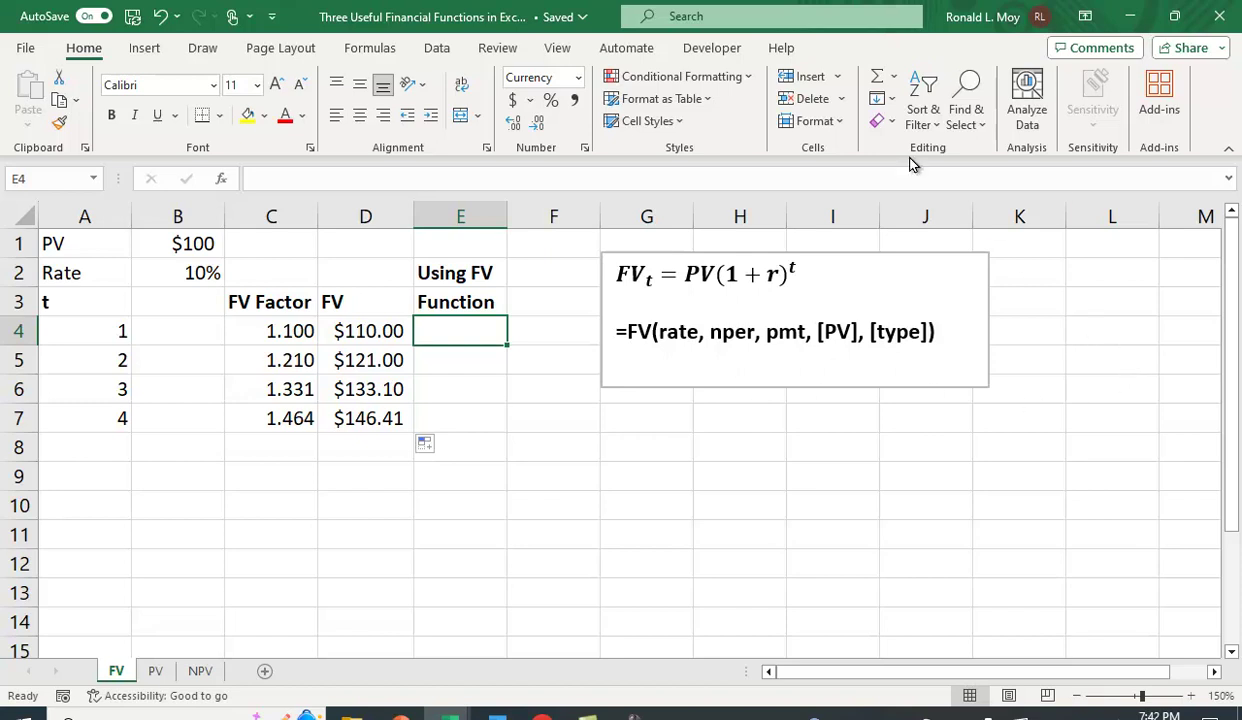
left_click(896, 80)
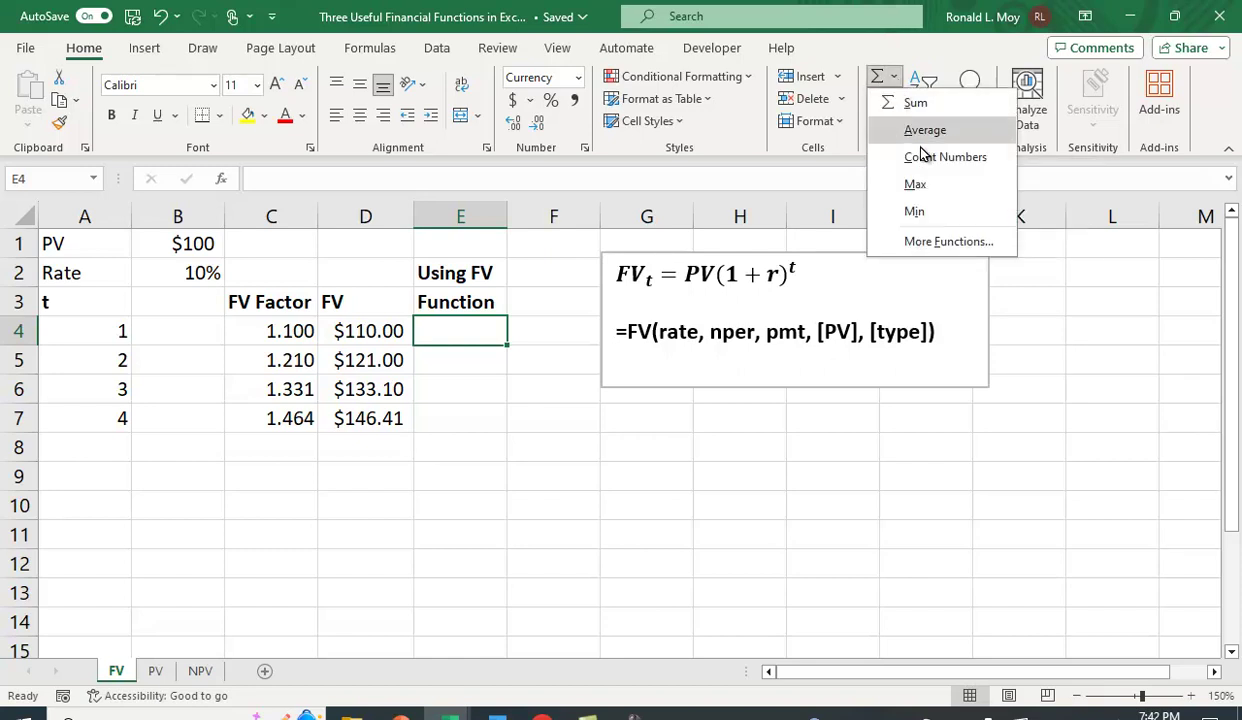
left_click(942, 243)
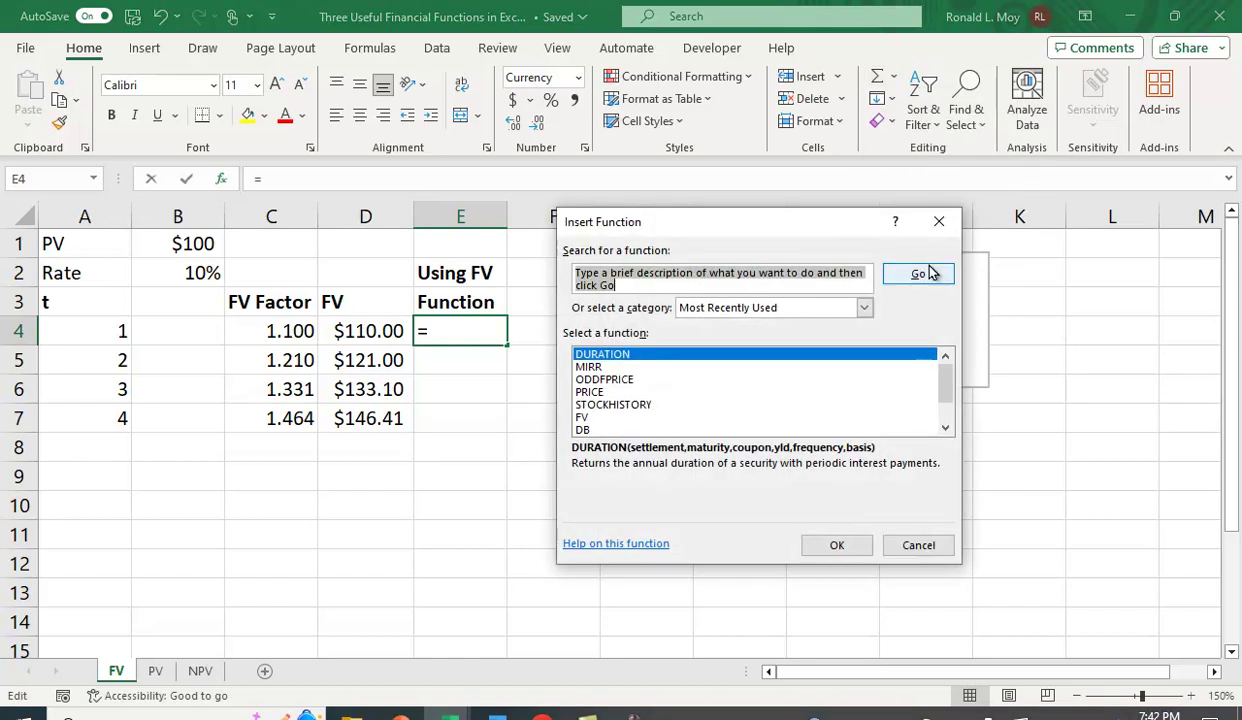
left_click(863, 310)
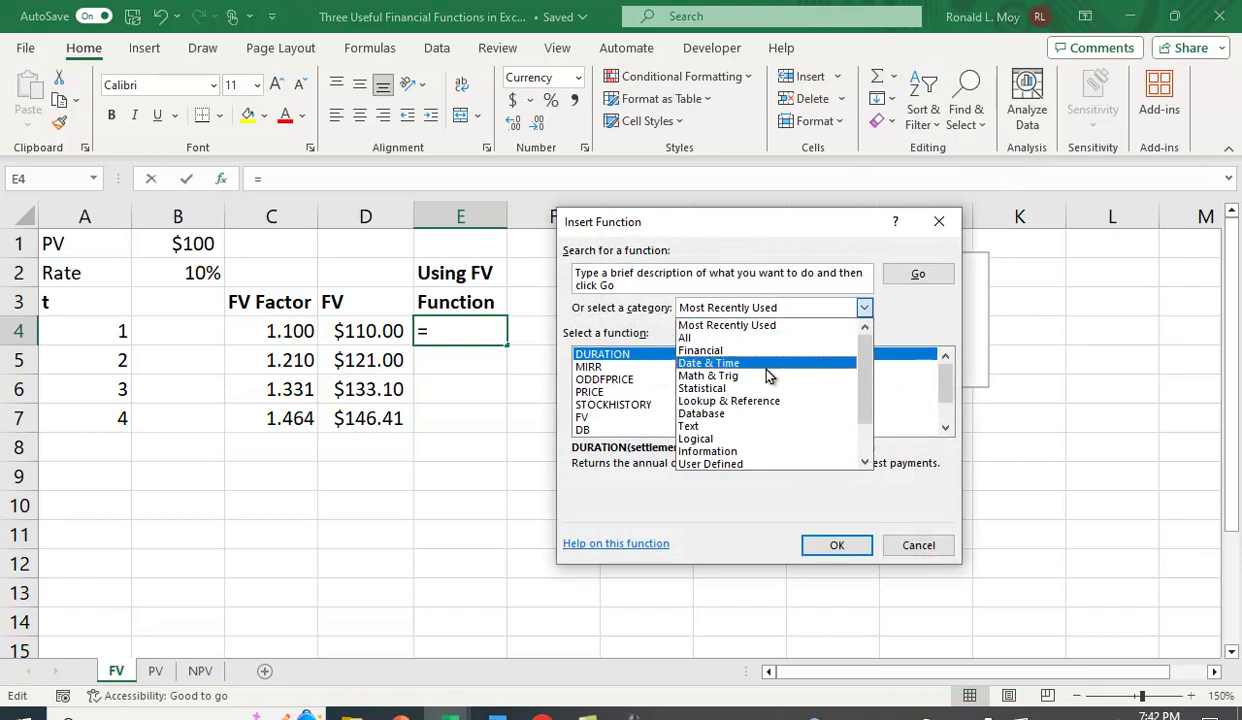
left_click(702, 350)
scroll(730, 368, "down", 8)
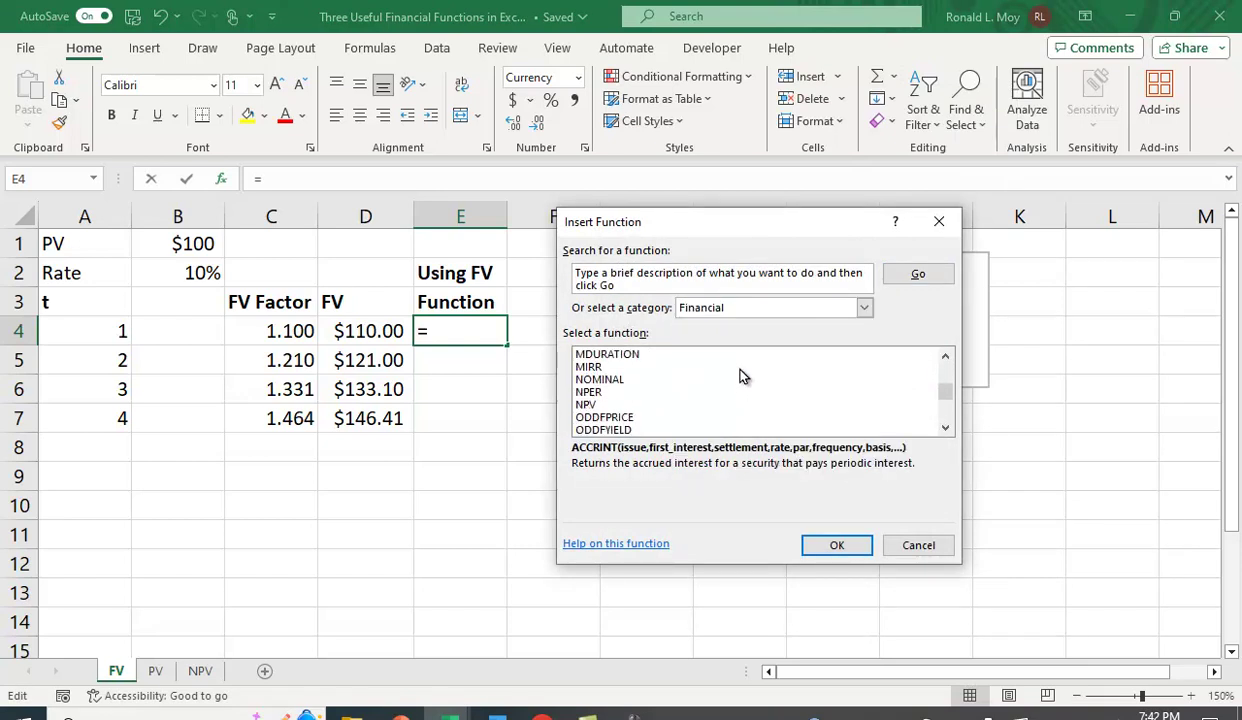
scroll(741, 375, "up", 3)
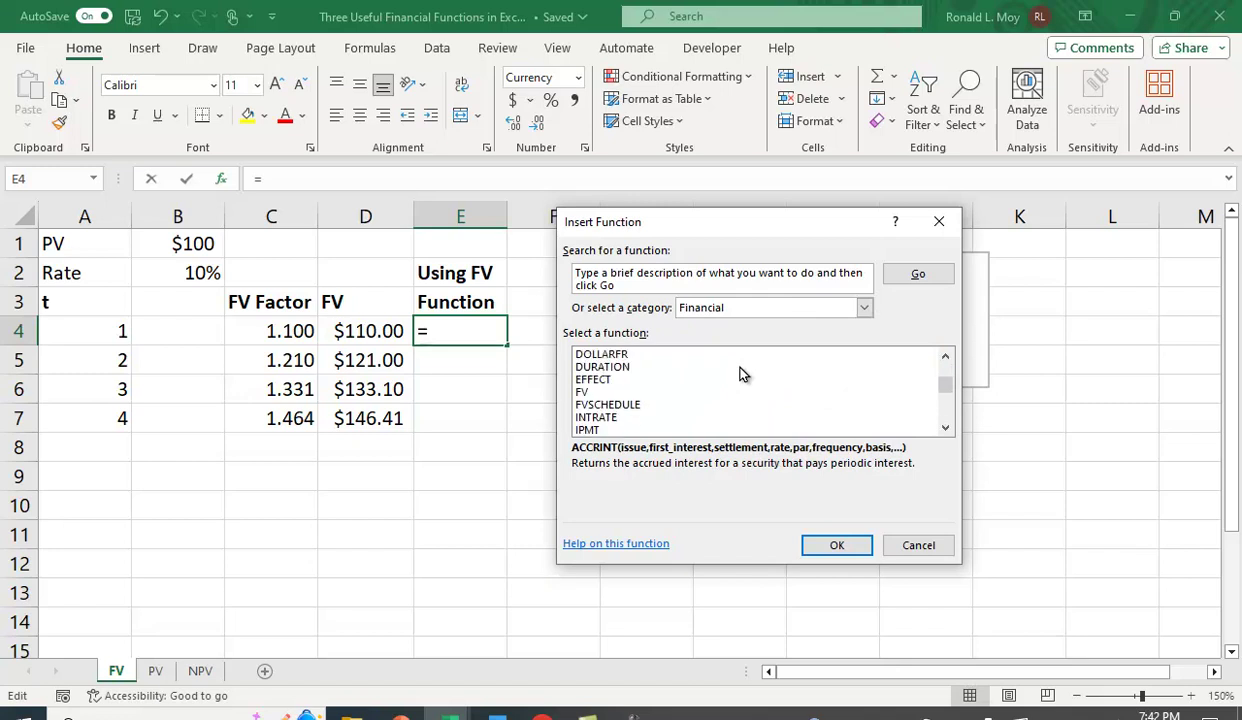
left_click(583, 392)
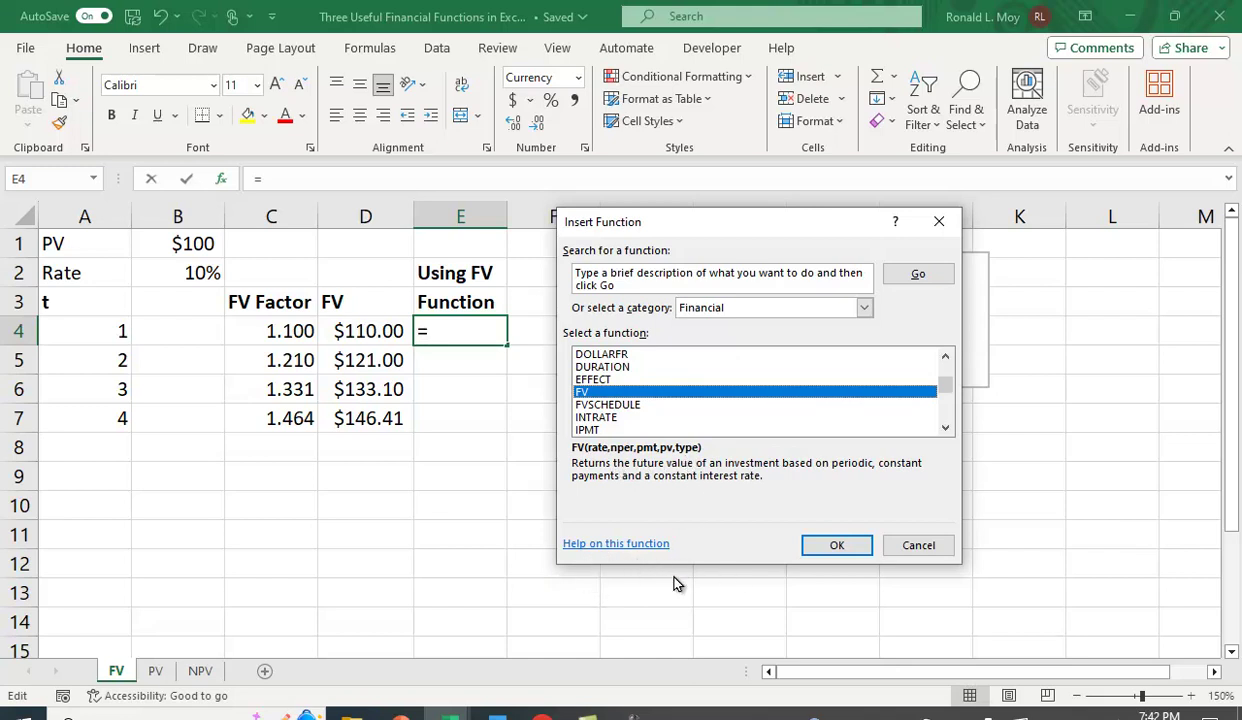
left_click(920, 546)
left_click(1040, 543)
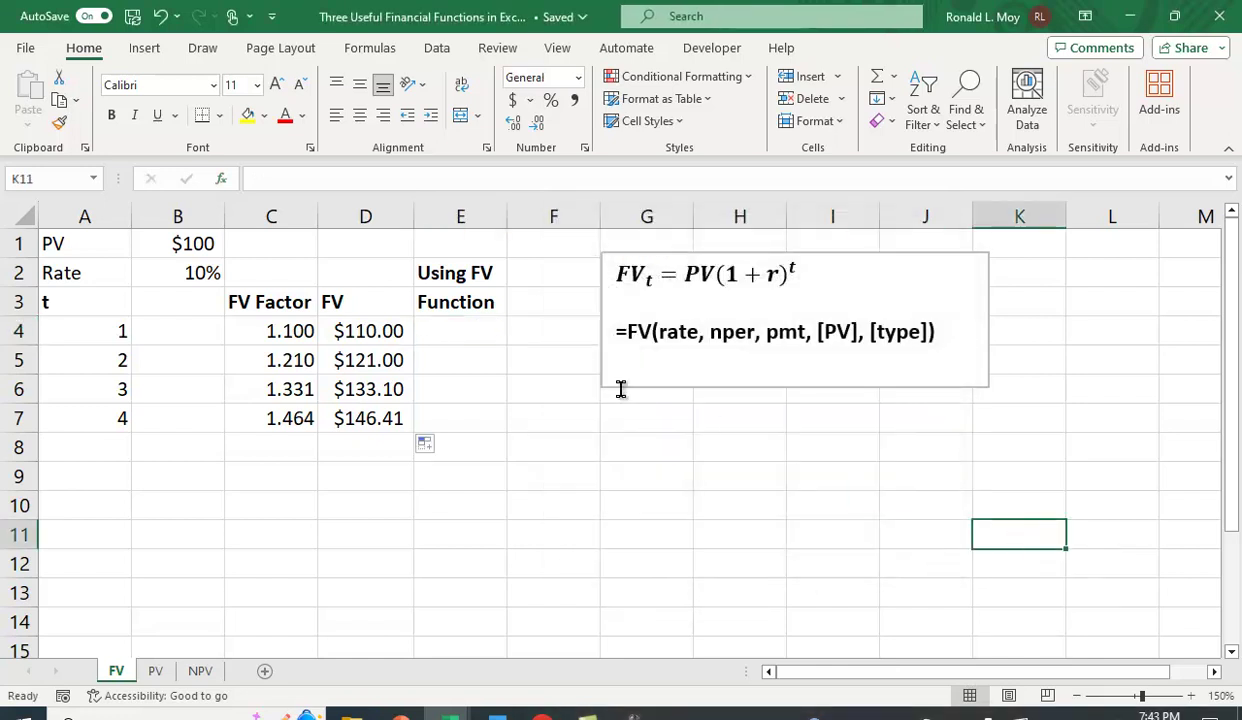
left_click(478, 334)
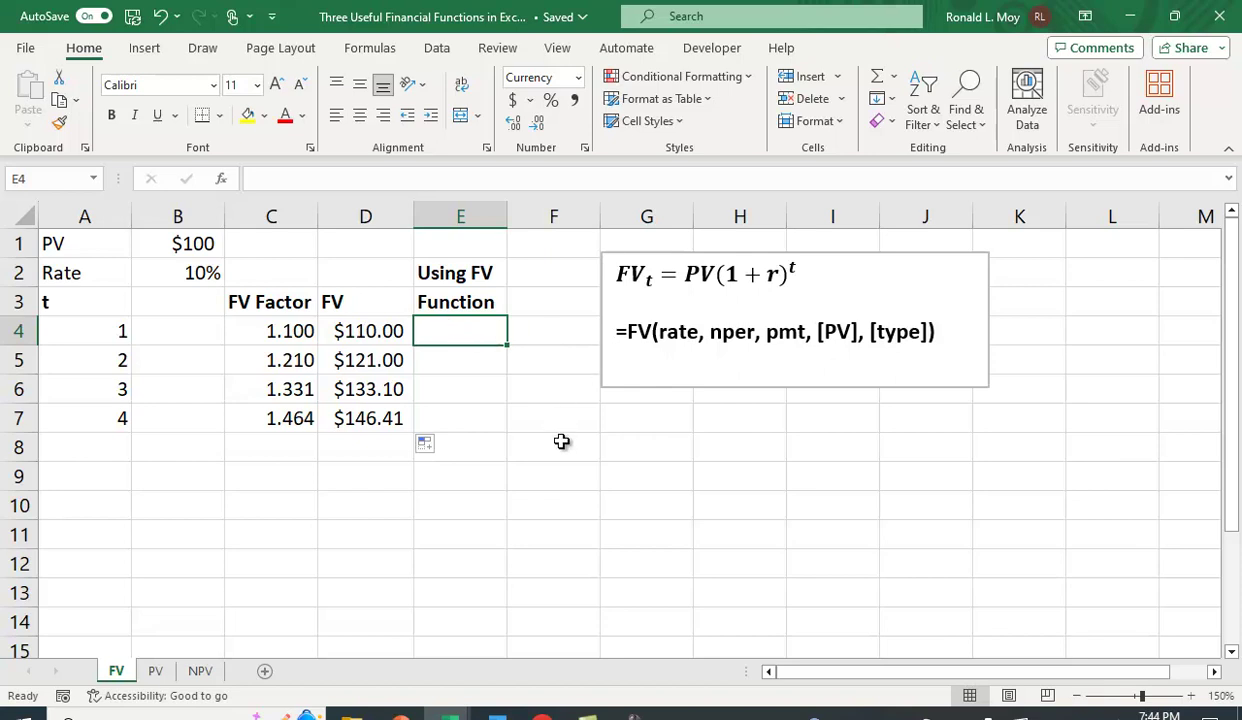
Enter =FV($B$2,A4,0,$B$1) in E4 and copy it to E7, returning ($110.00) to ($146.41)
type("=")
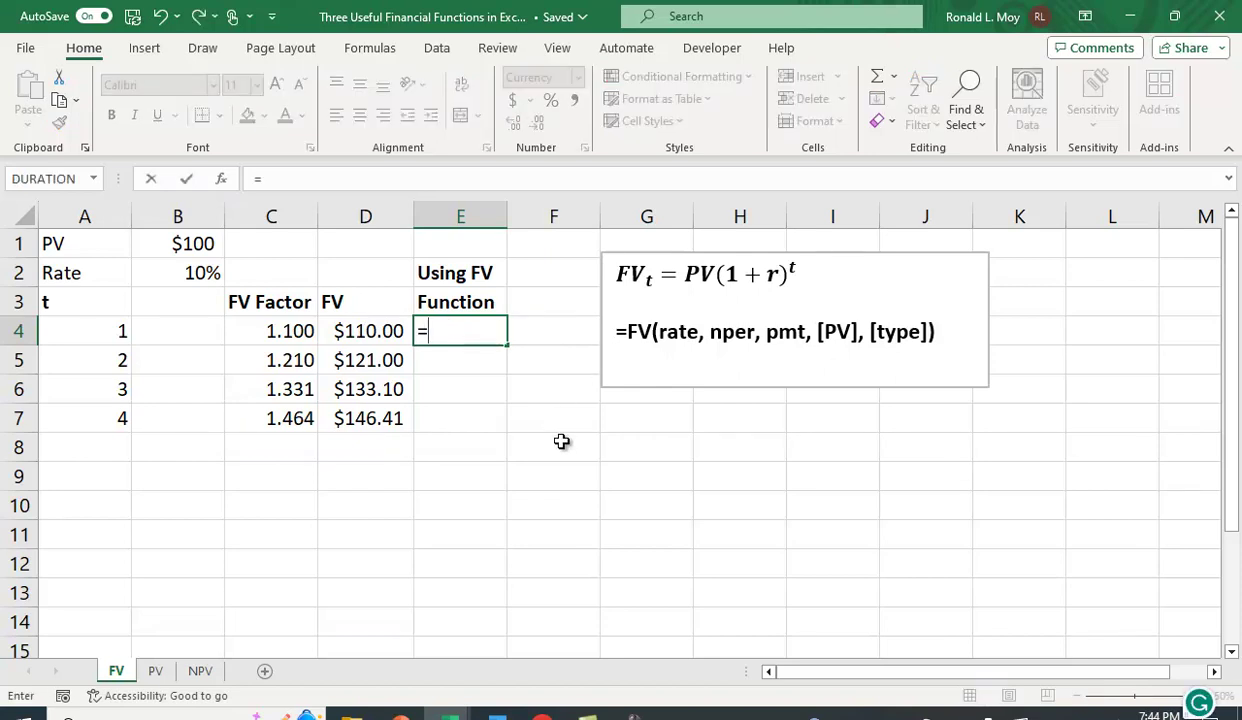
type("fv(")
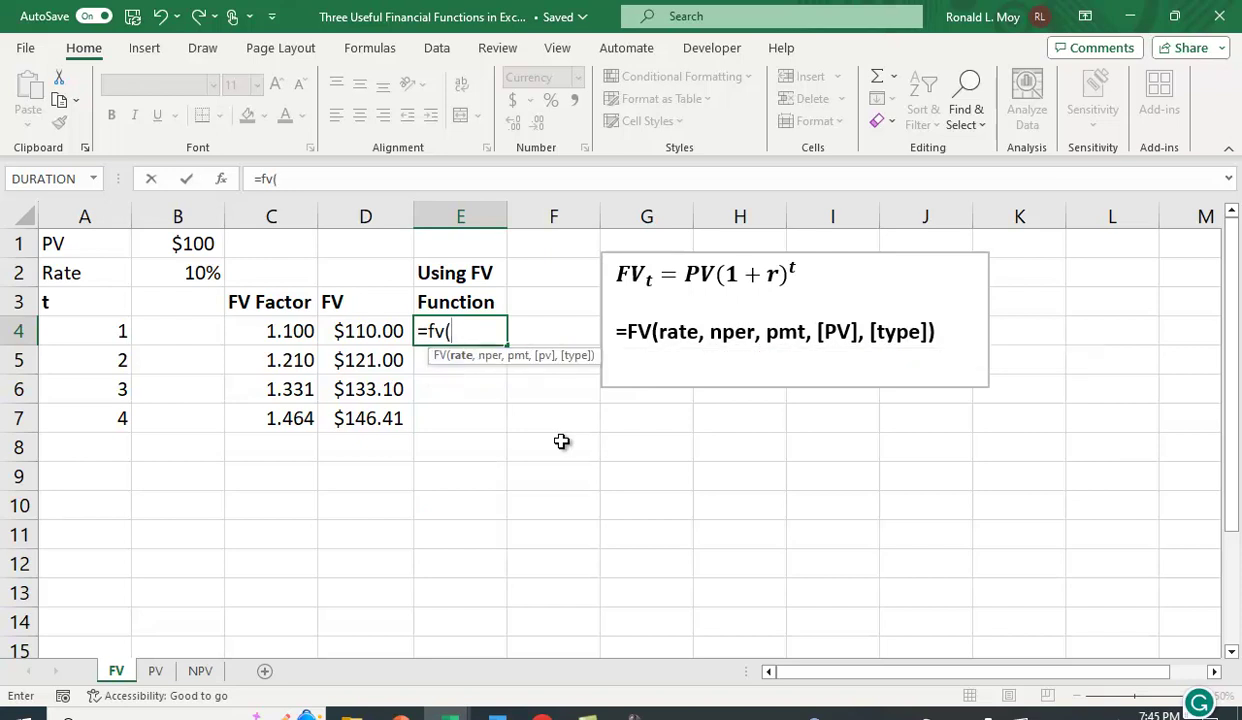
left_click(186, 282)
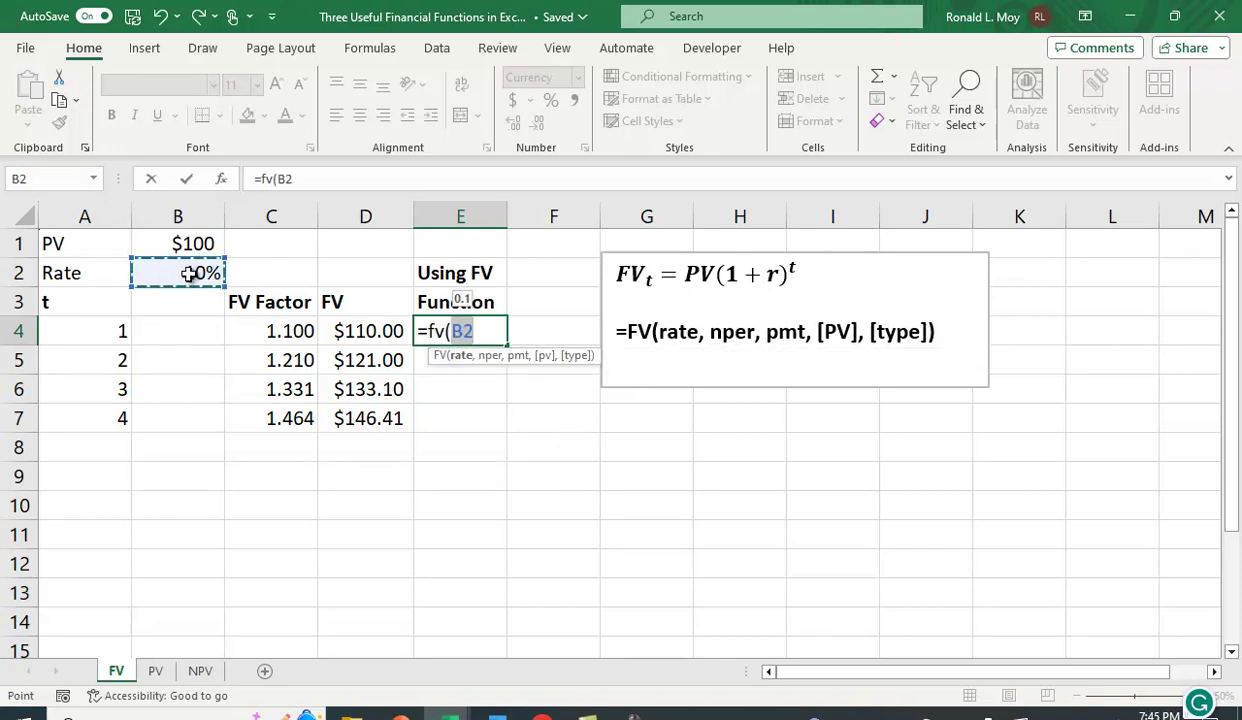
key("F4")
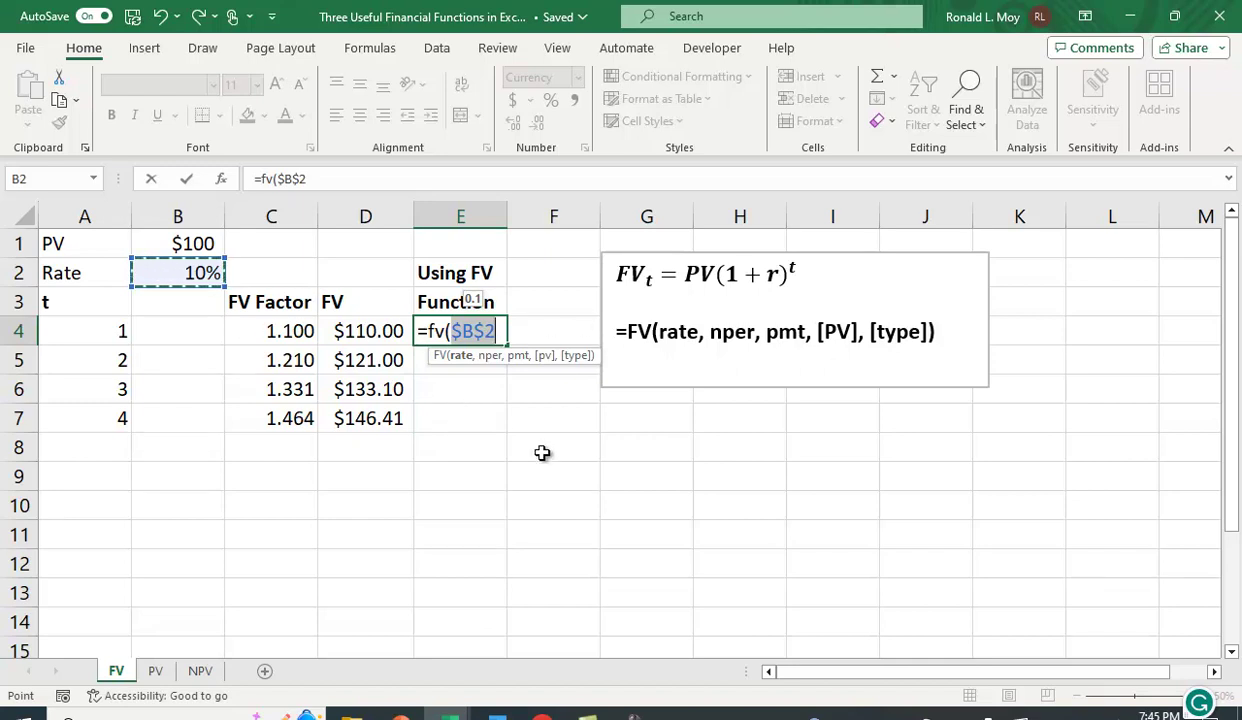
type(",")
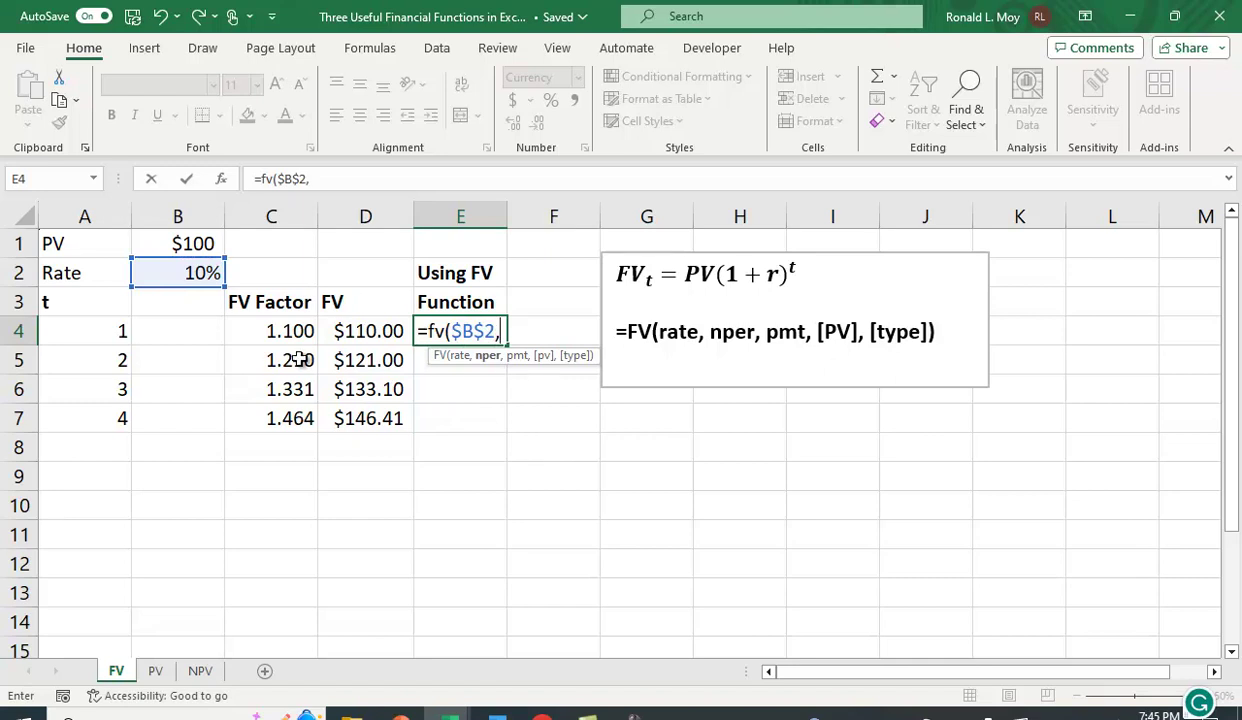
left_click(72, 333)
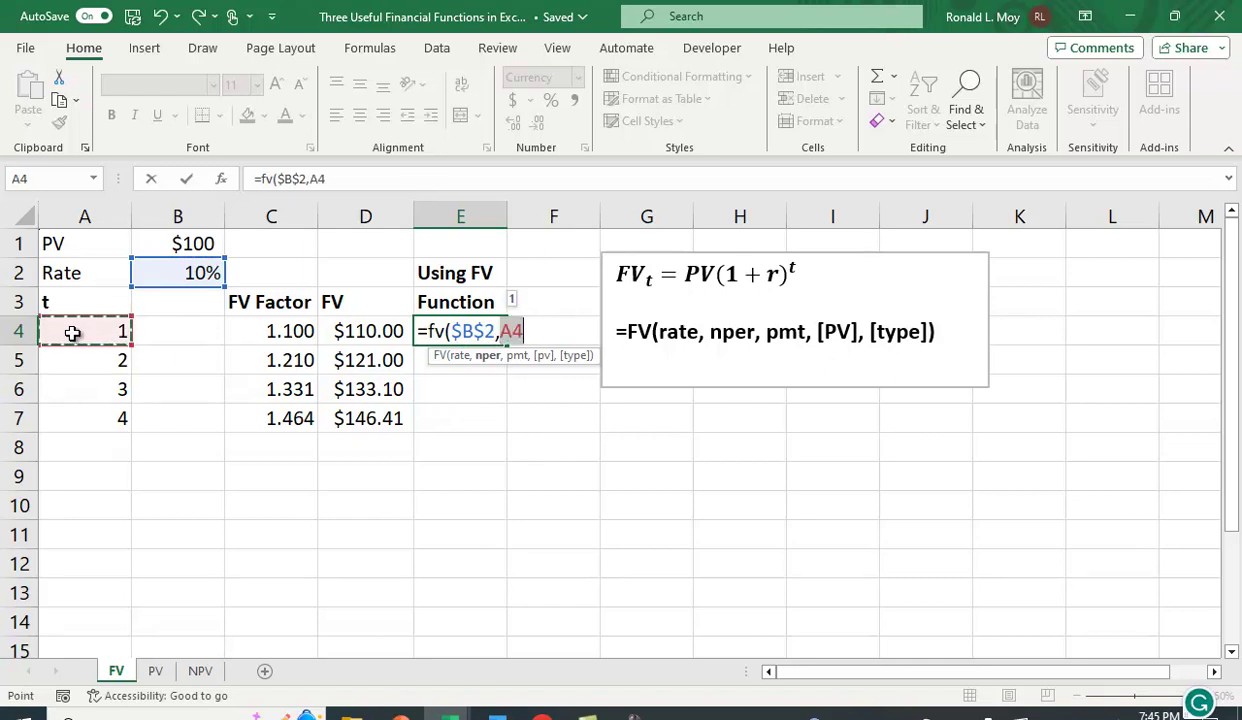
type(",0")
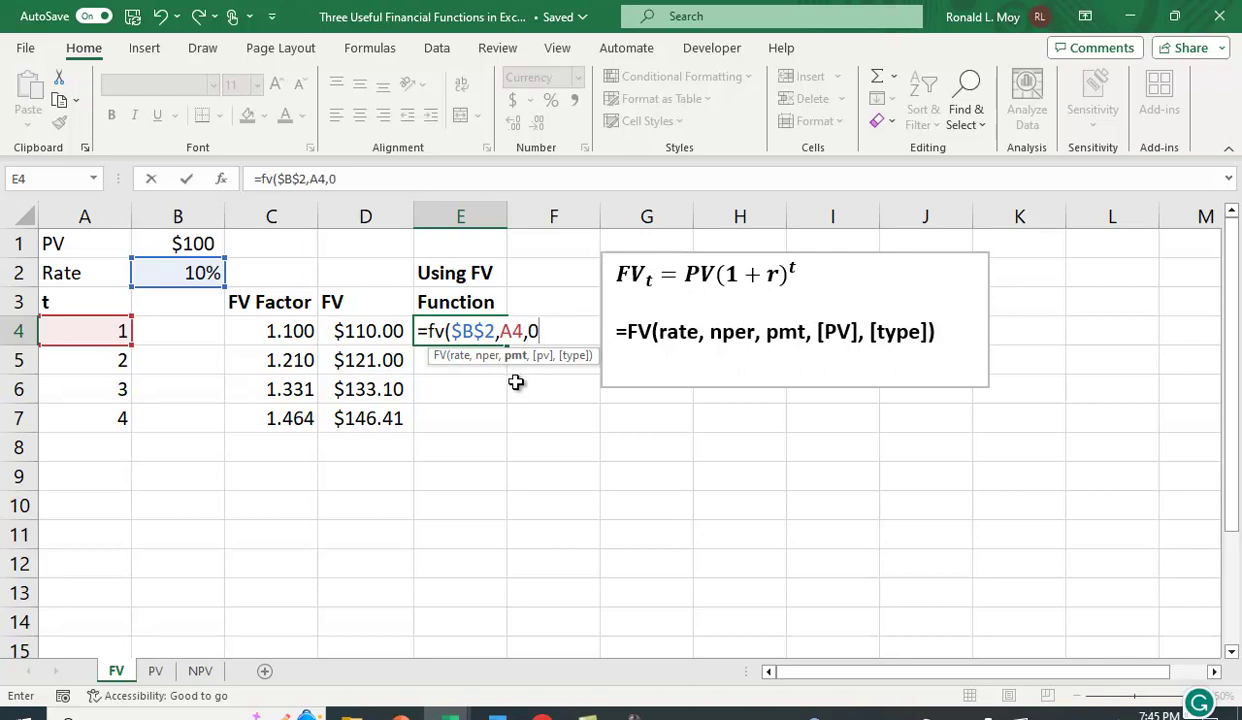
type(",")
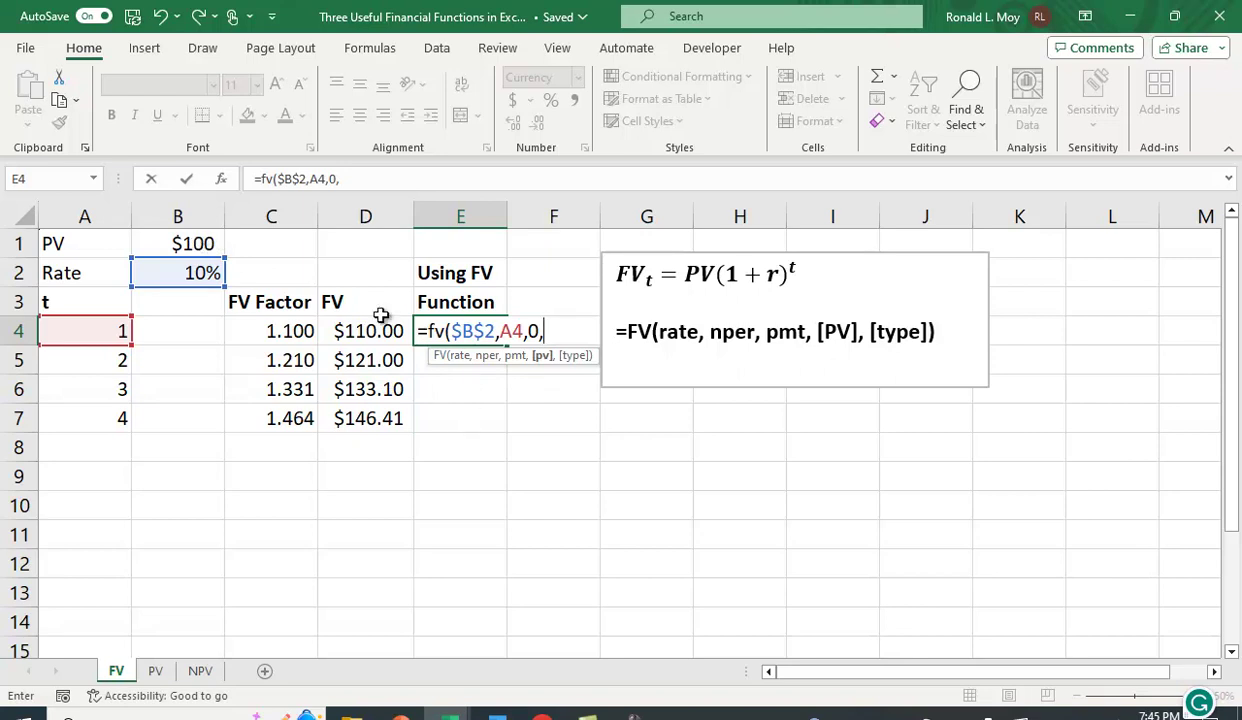
left_click(183, 244)
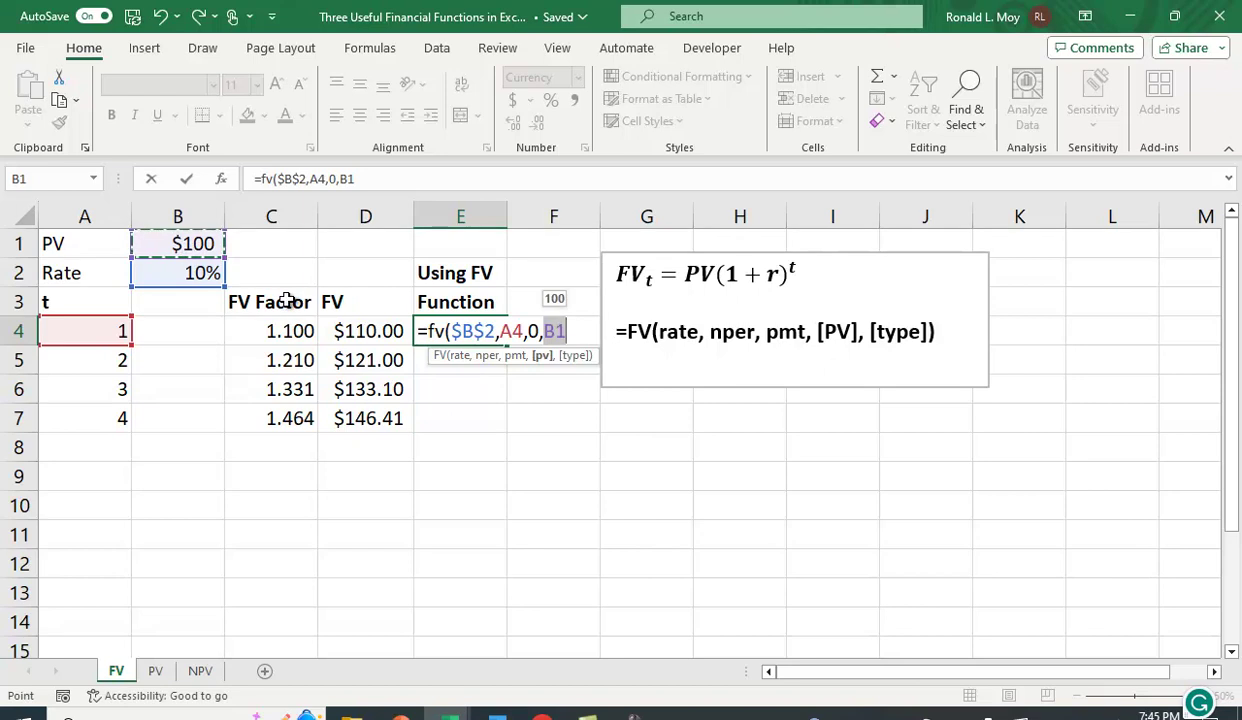
key("F4")
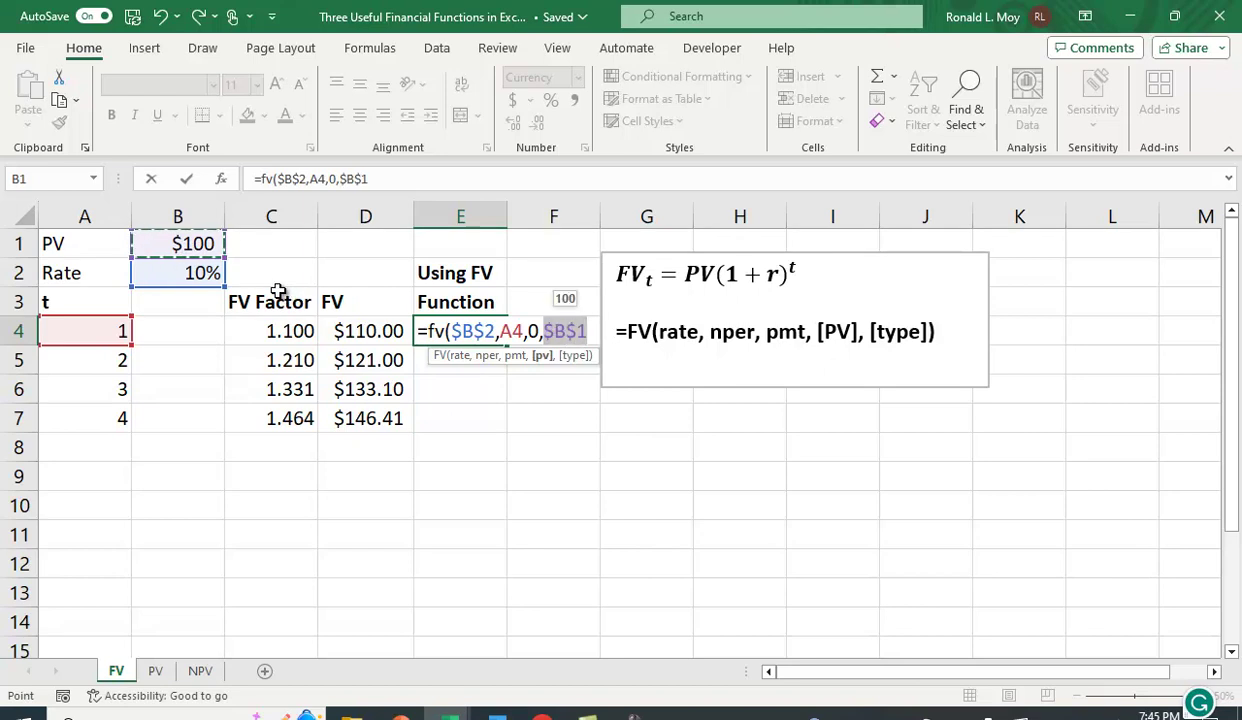
type(")")
key("Return")
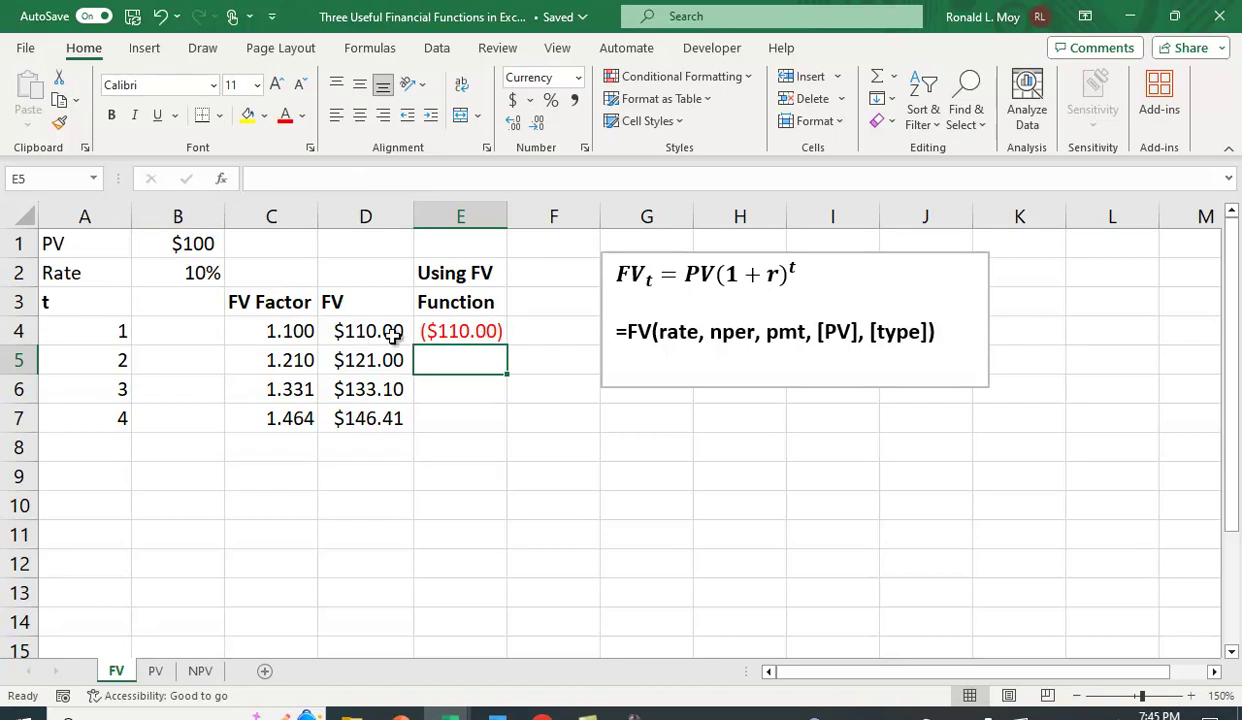
left_click(470, 331)
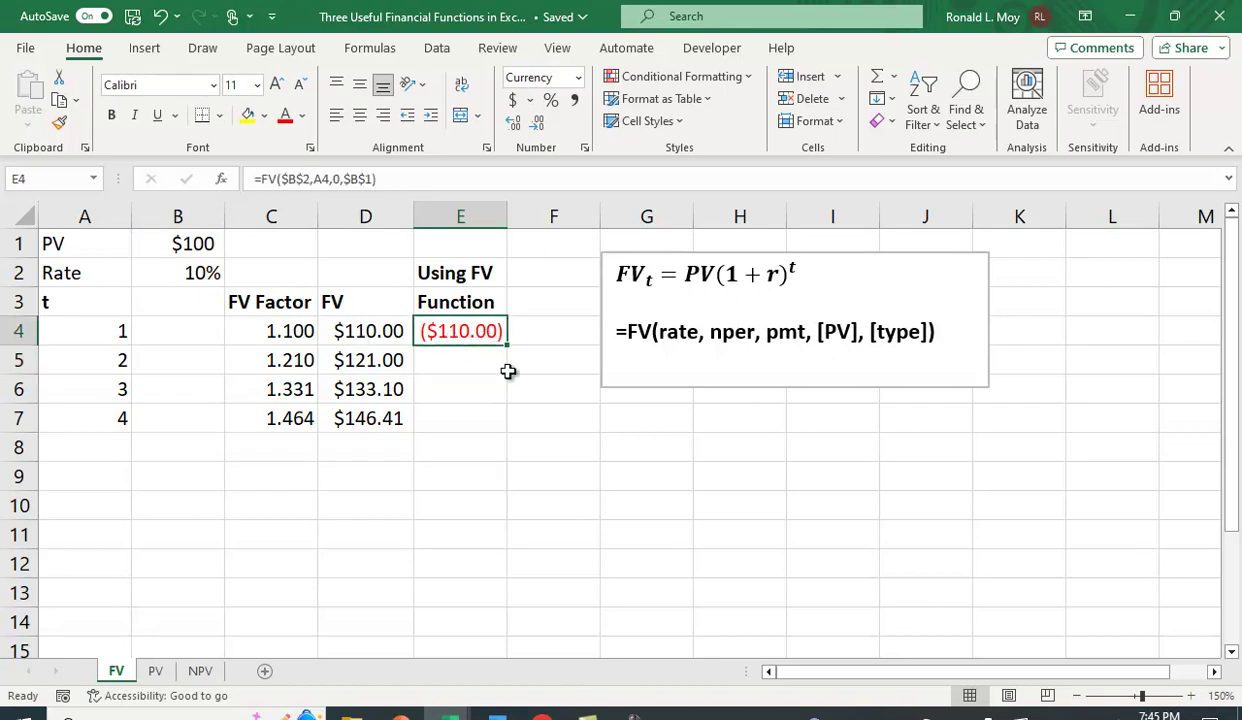
left_click_drag(507, 346, 510, 432)
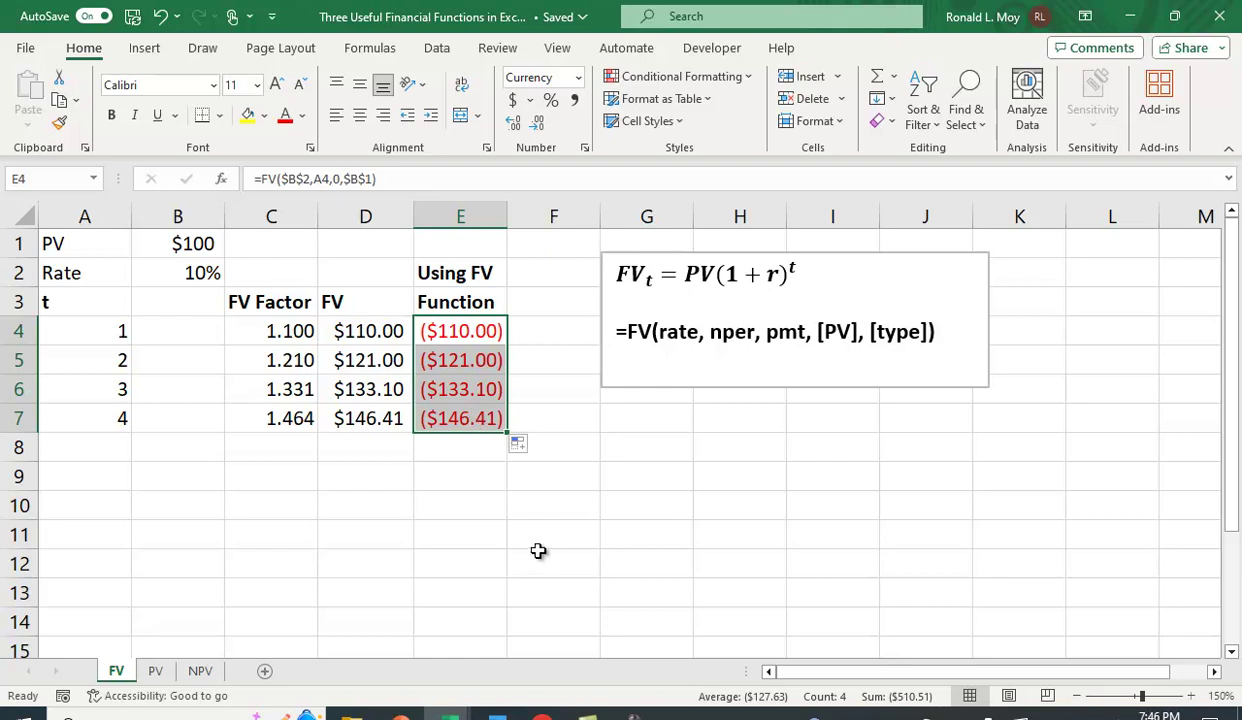
Open the PV sheet with its 10% rate and $100–$400 cash flows for years 1–4
left_click(155, 673)
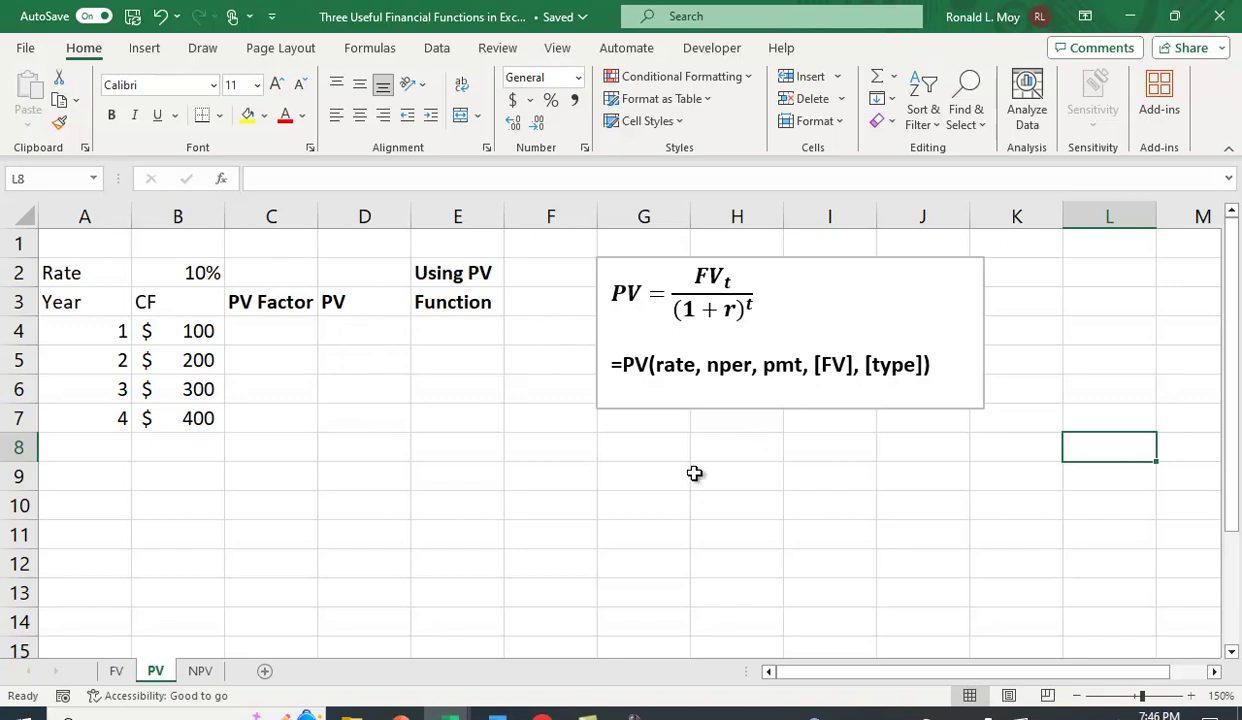
Enter =1/(1+$B$2) in C4, show it to five decimals, and copy it down to C7
left_click(266, 324)
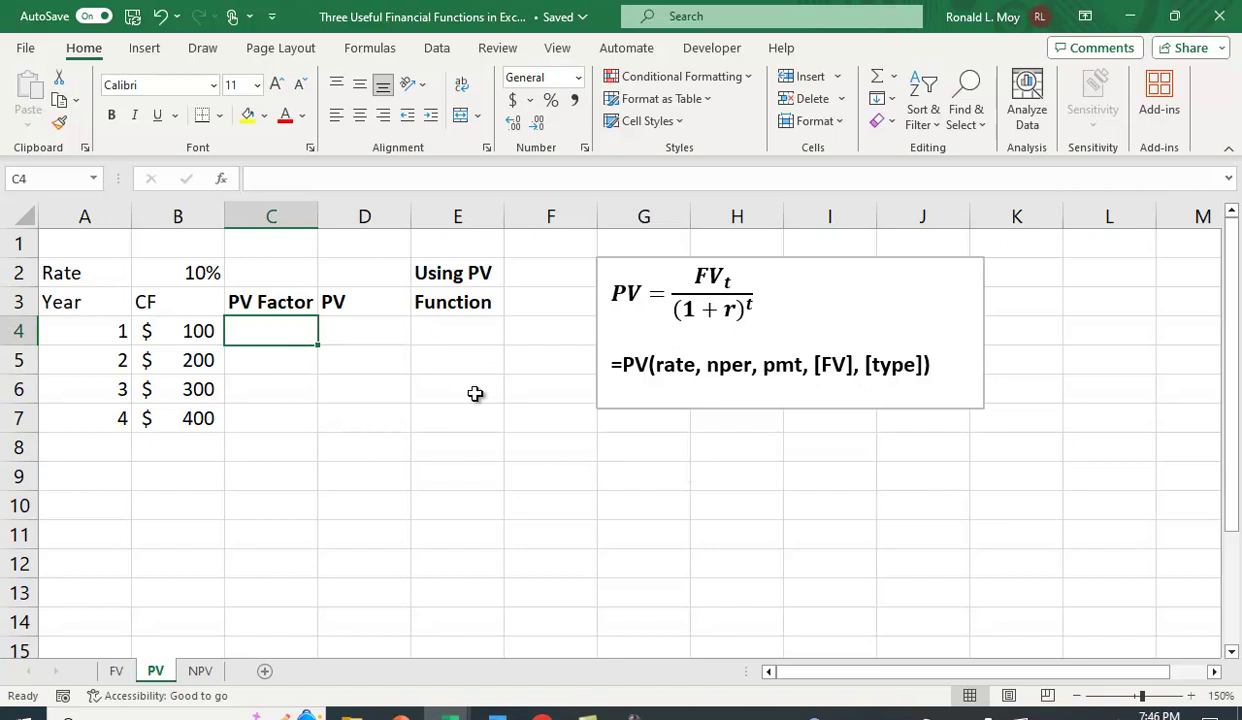
type("=1/(1+")
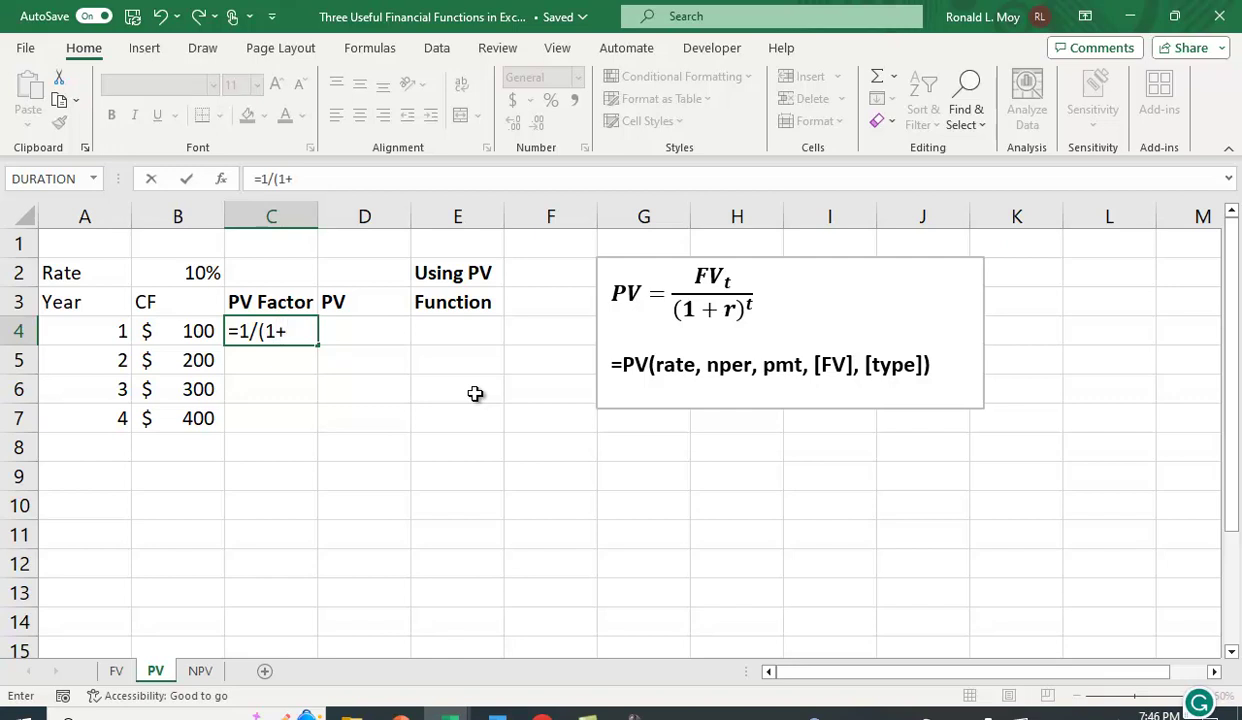
left_click(192, 274)
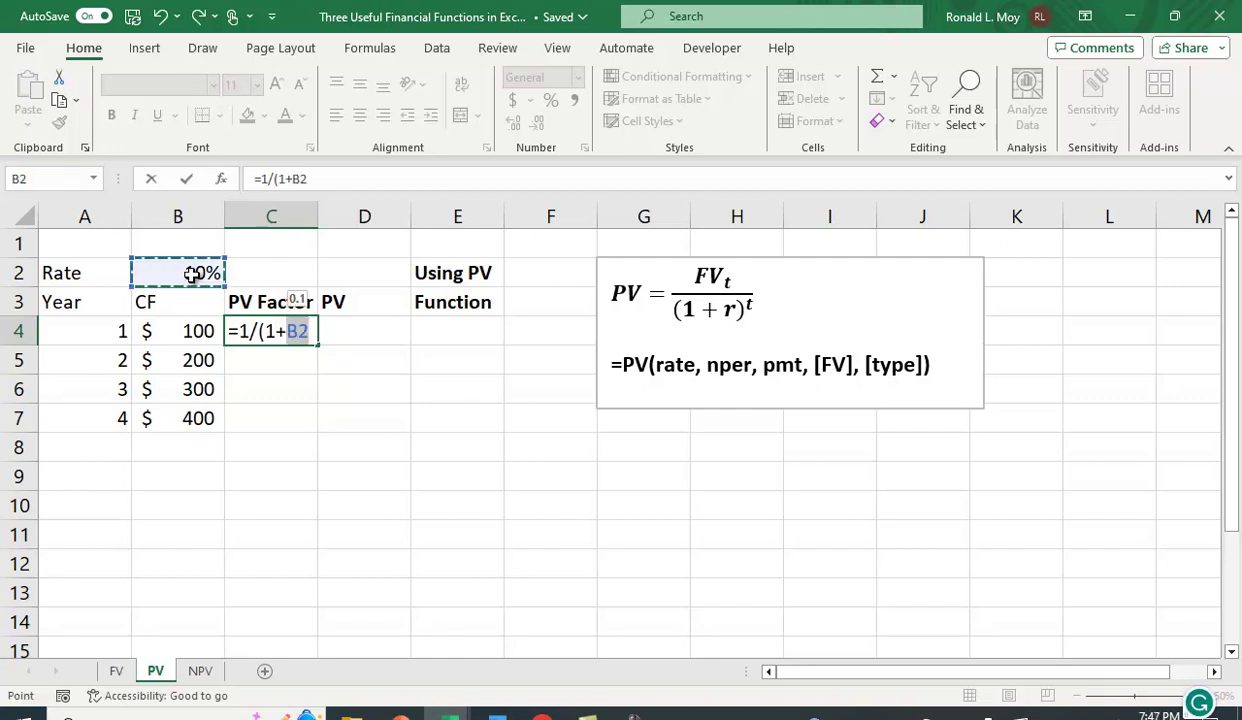
key("F4")
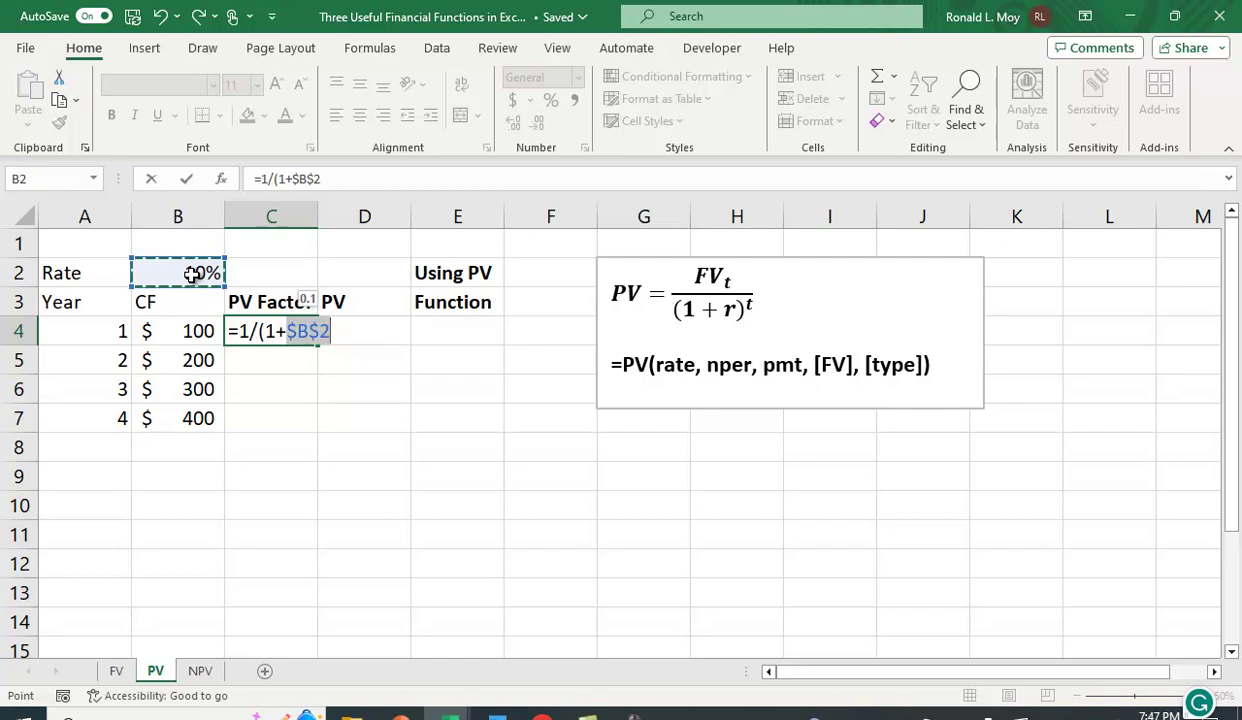
type(")")
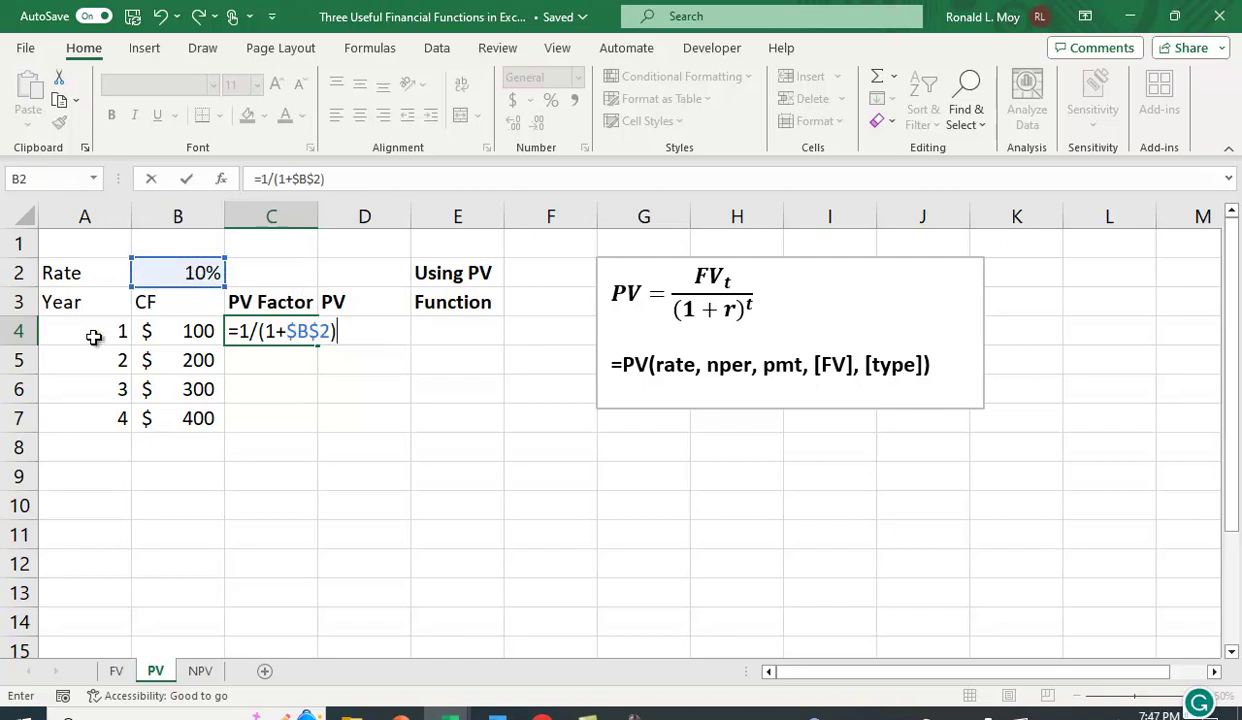
left_click(90, 332)
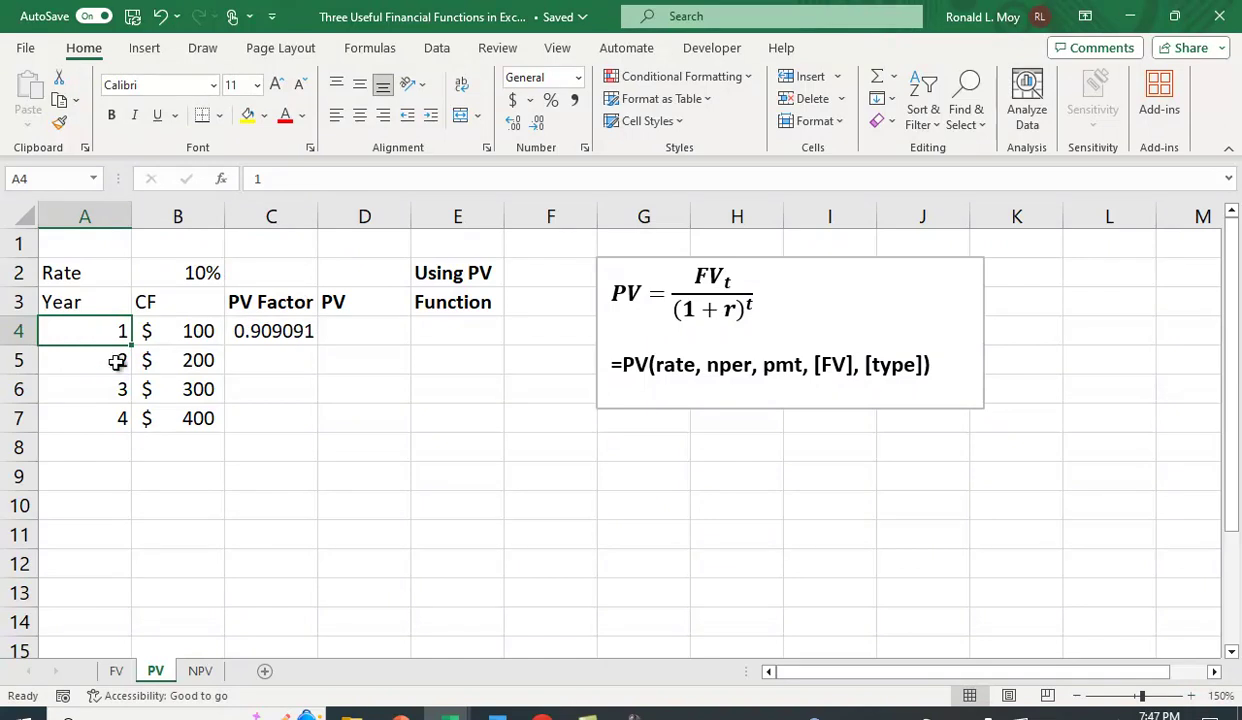
left_click(268, 324)
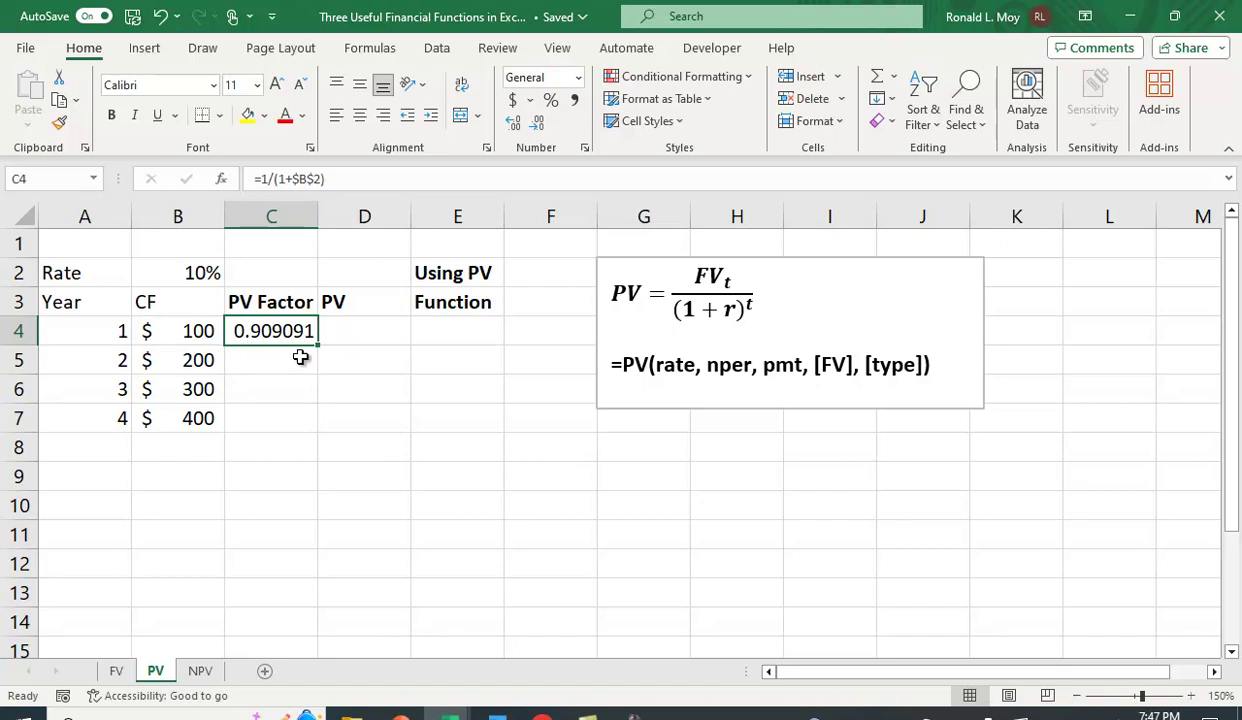
left_click(537, 123)
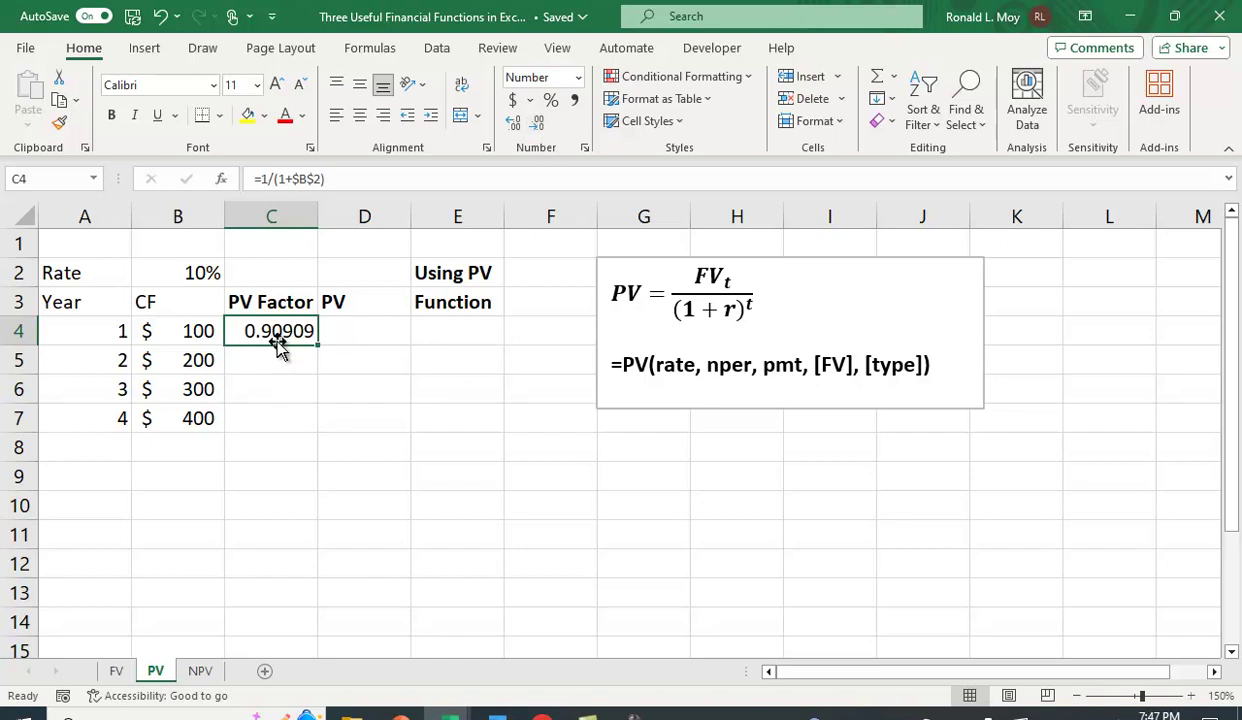
left_click_drag(321, 347, 324, 428)
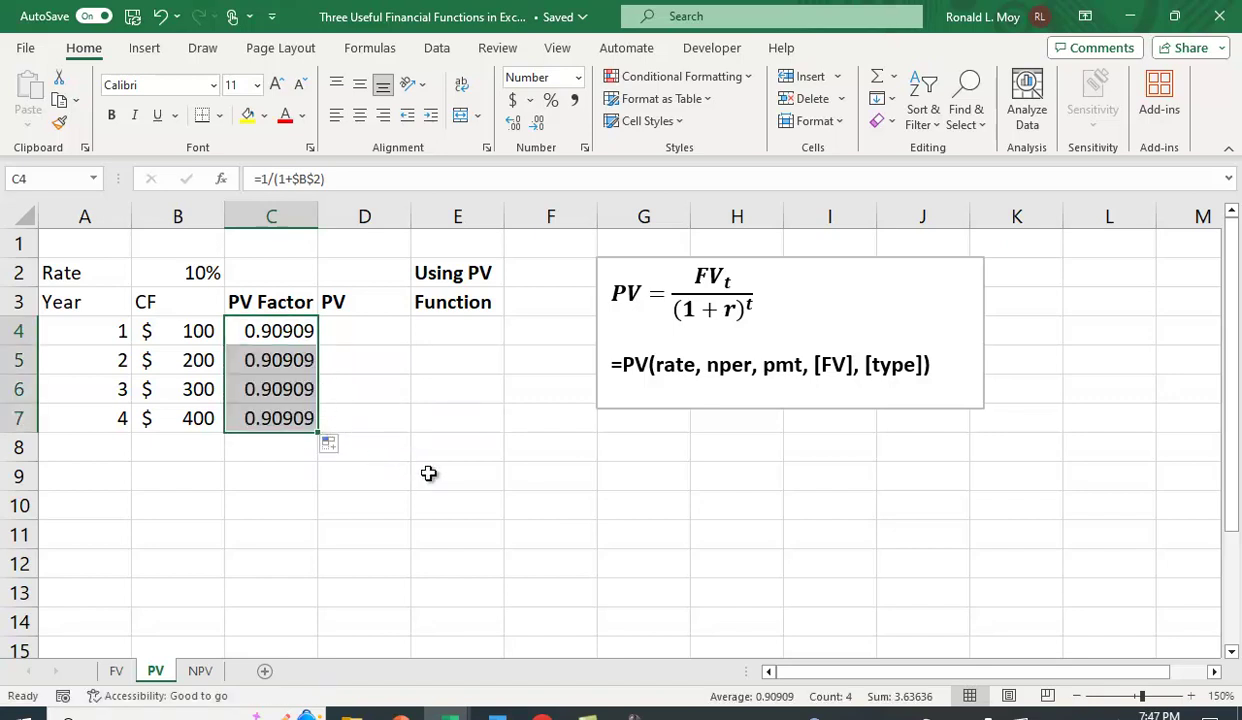
Rewrite C4 to raise (1+$B$2) to the year in A4
left_click(287, 331)
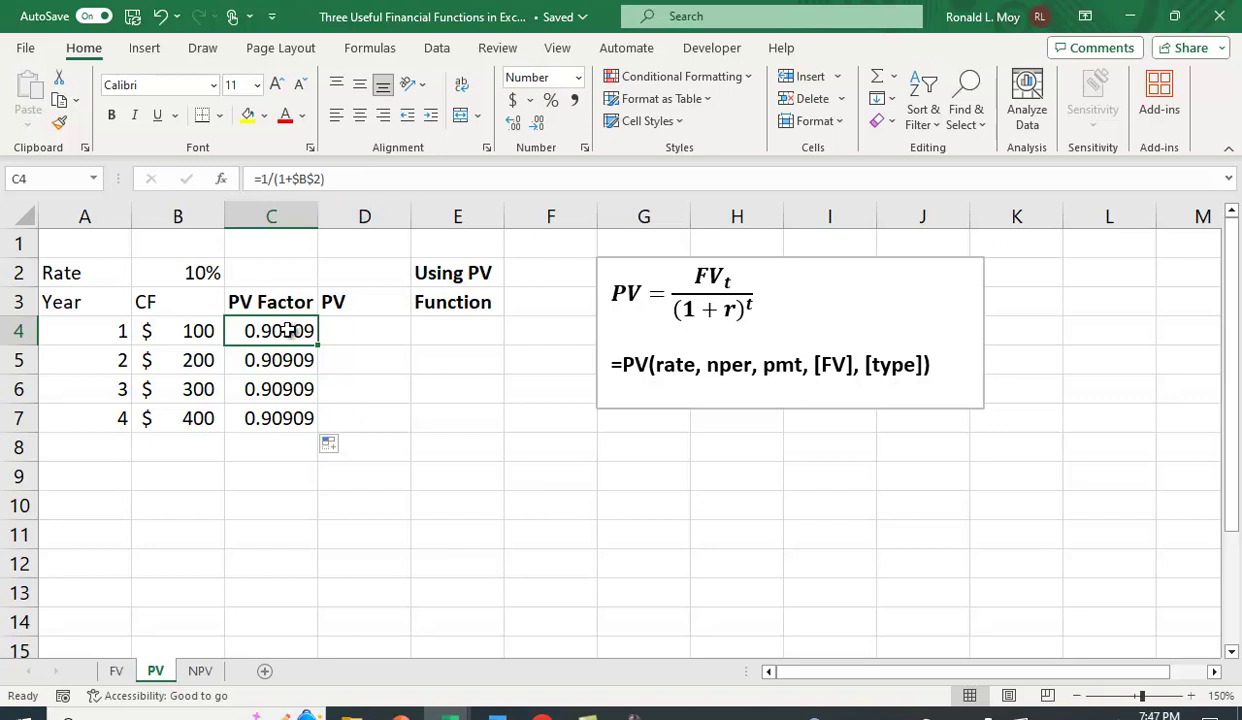
type("=(1+")
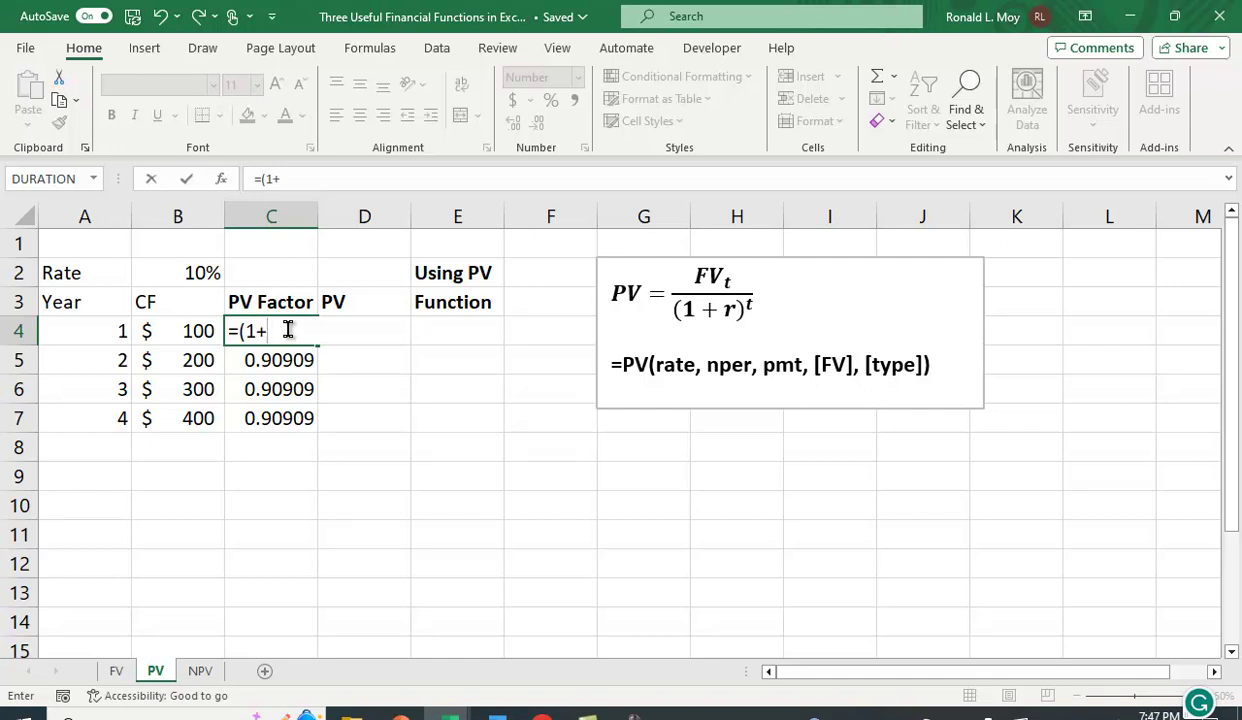
left_click(186, 274)
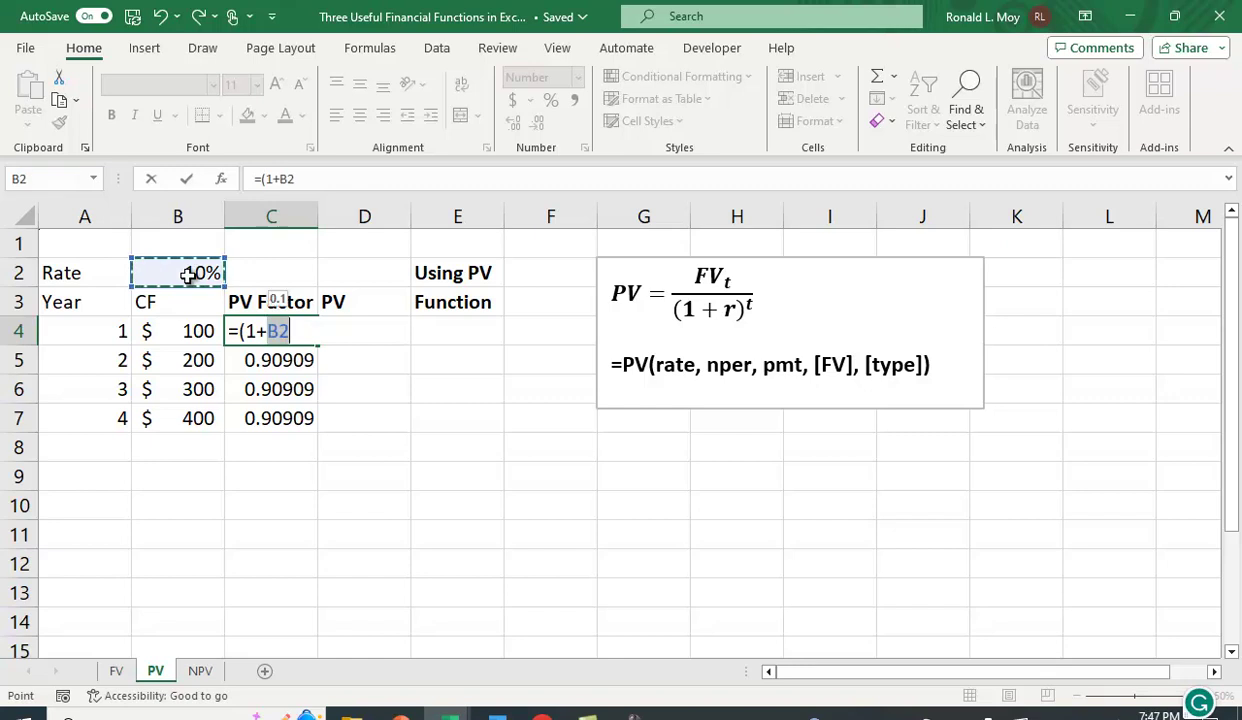
key("F4")
type(")^")
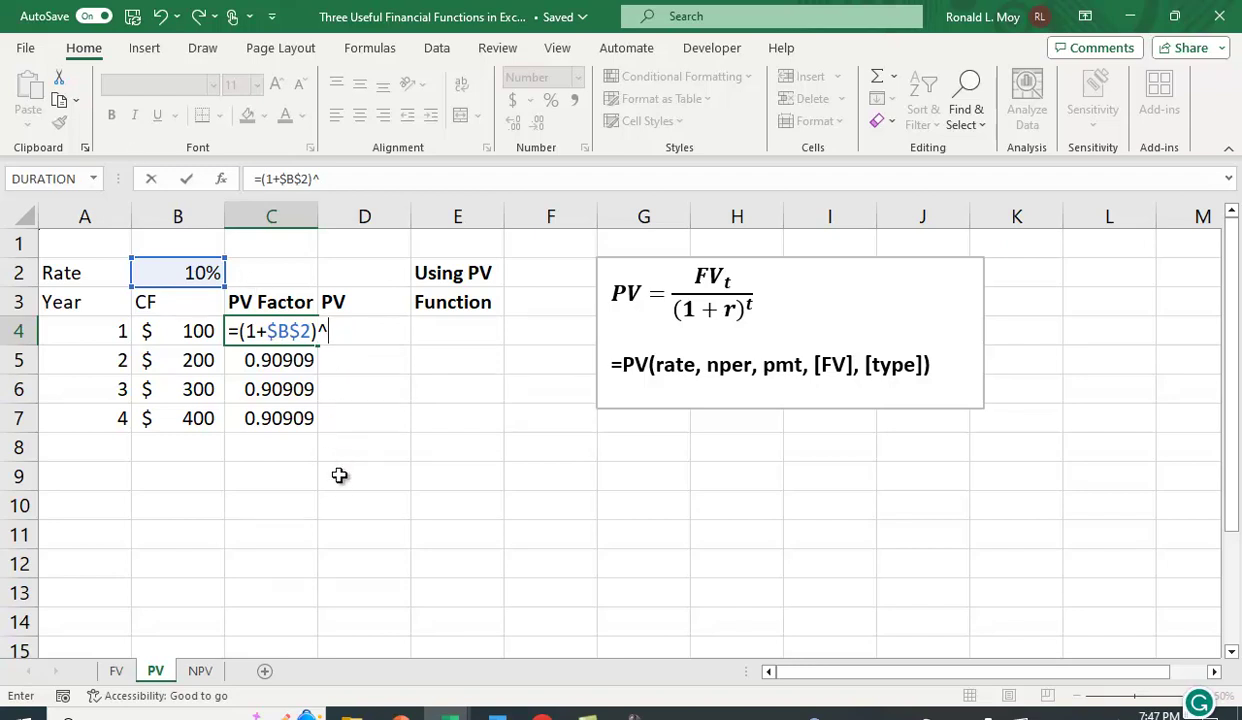
left_click(91, 333)
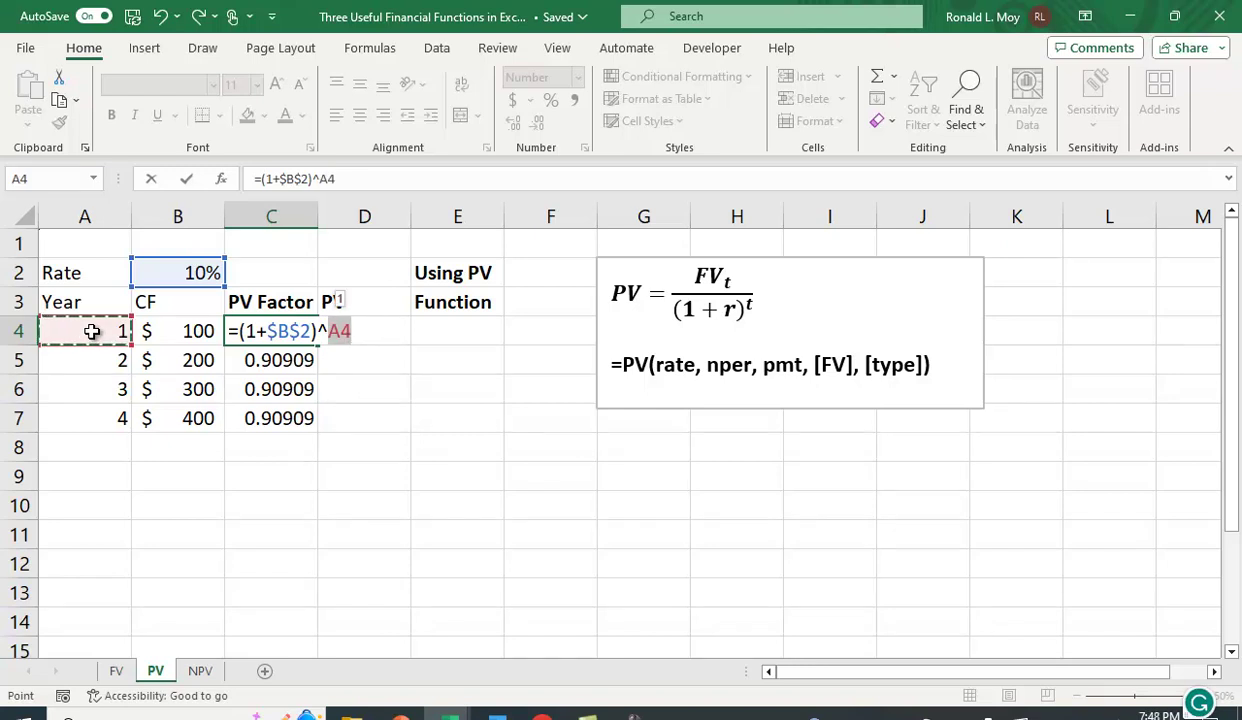
key("Return")
Prefix the C4 formula with 1/ and copy it to C7, giving 0.90909 through 0.68301
left_click(252, 328)
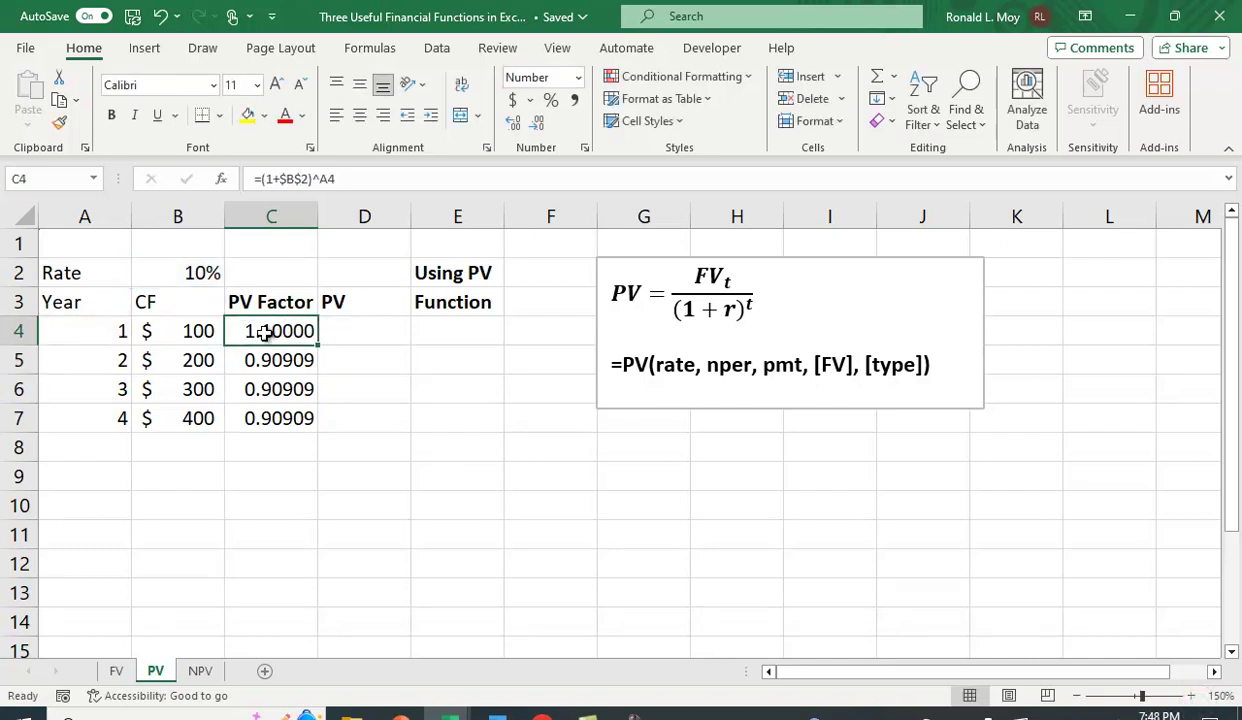
left_click(258, 178)
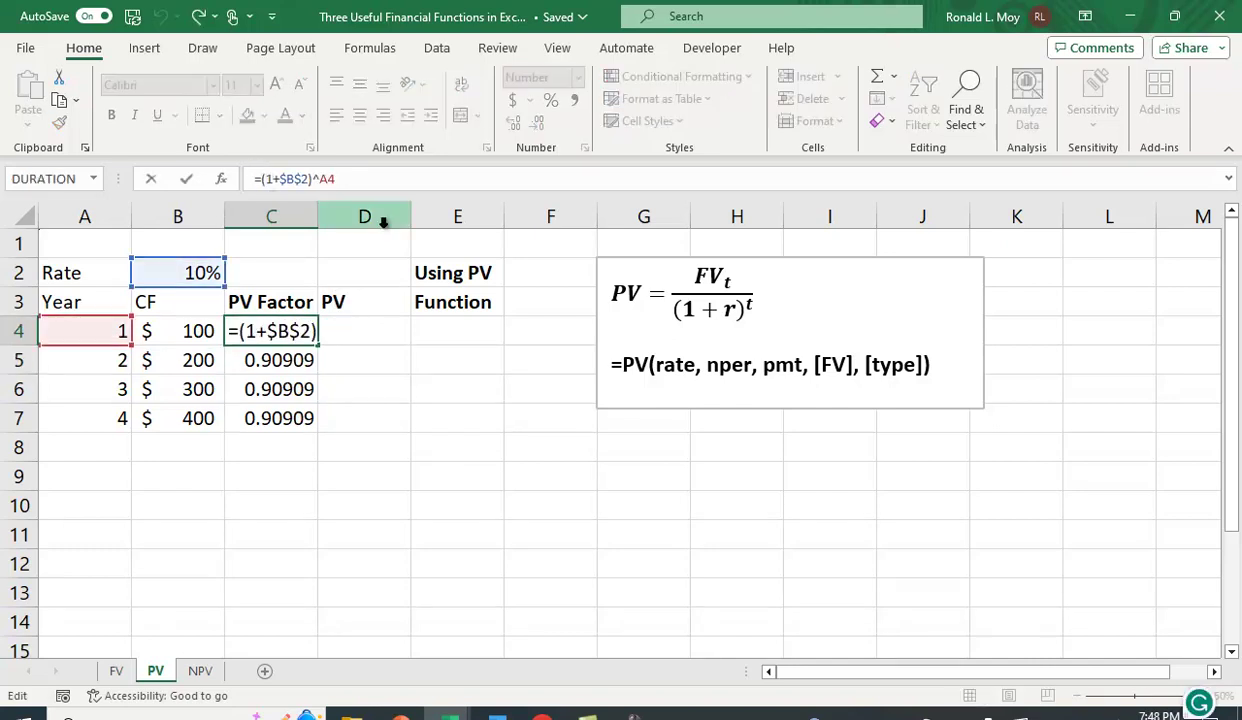
type("1/")
key("Return")
left_click(278, 331)
left_click_drag(320, 343, 326, 421)
left_click(426, 480)
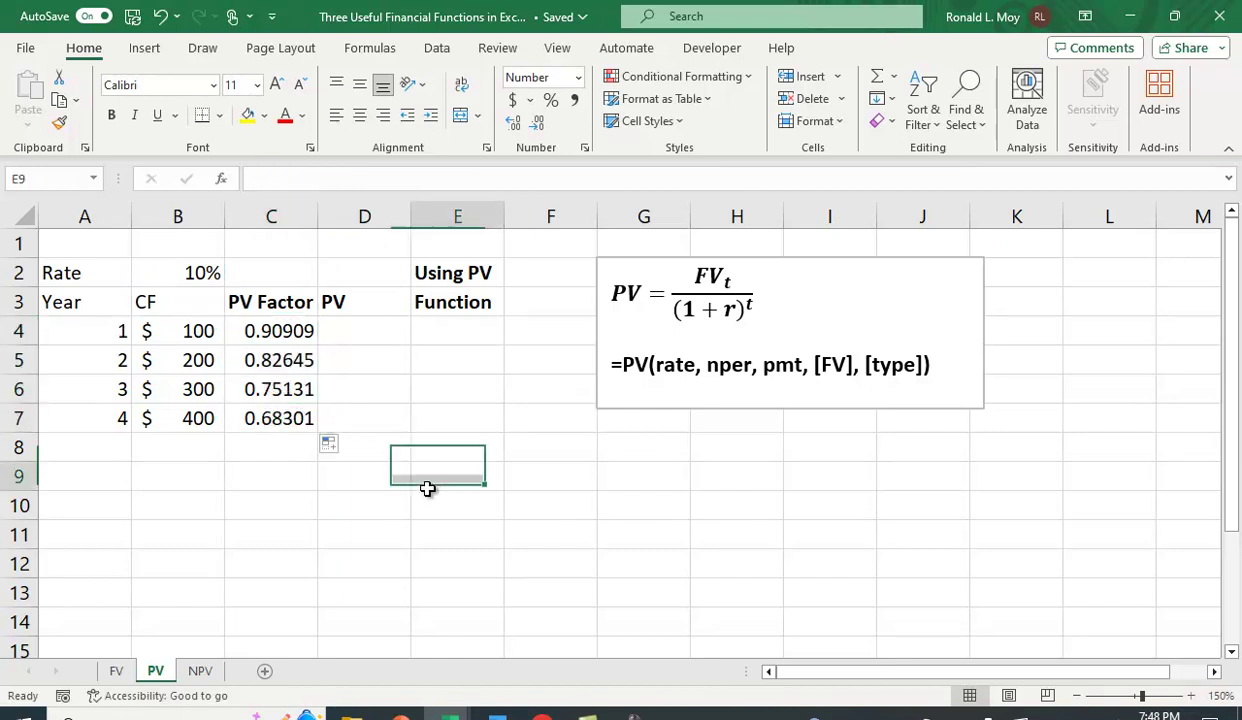
Enter =B4*C4 in D4 and copy it to D7, giving $90.91, $165.29, $225.39 and $273.21
left_click(284, 368)
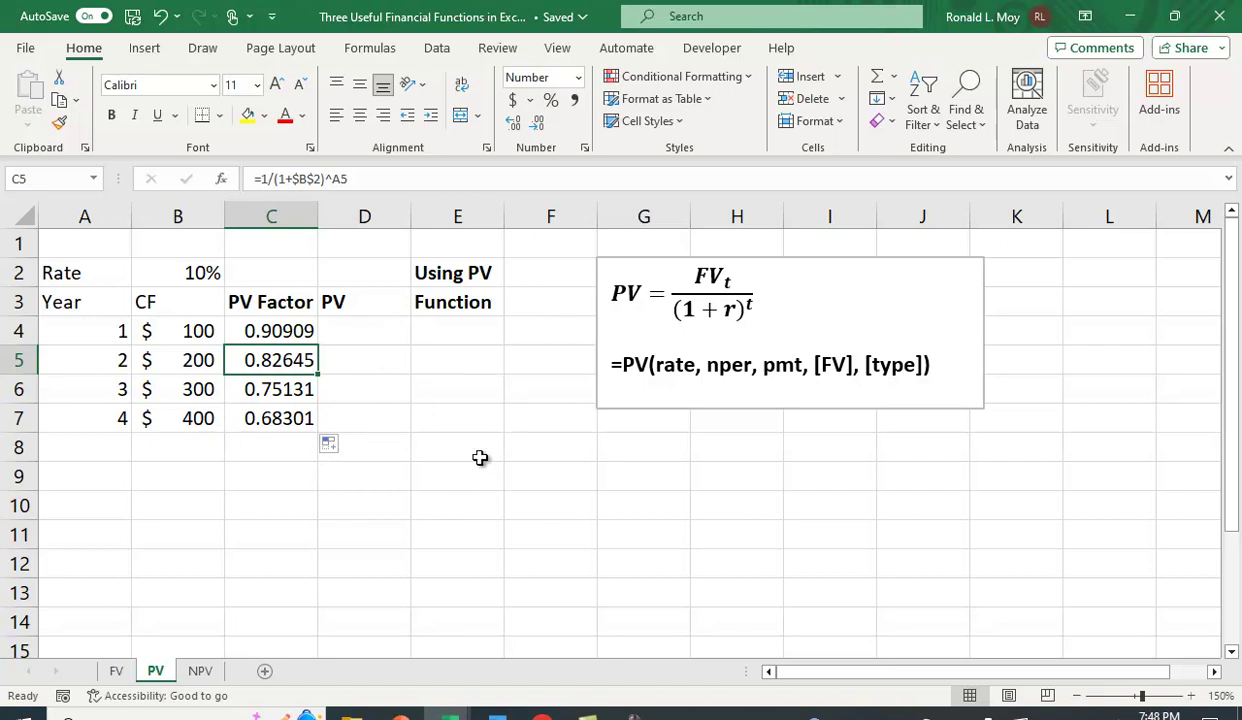
left_click(363, 328)
type("=")
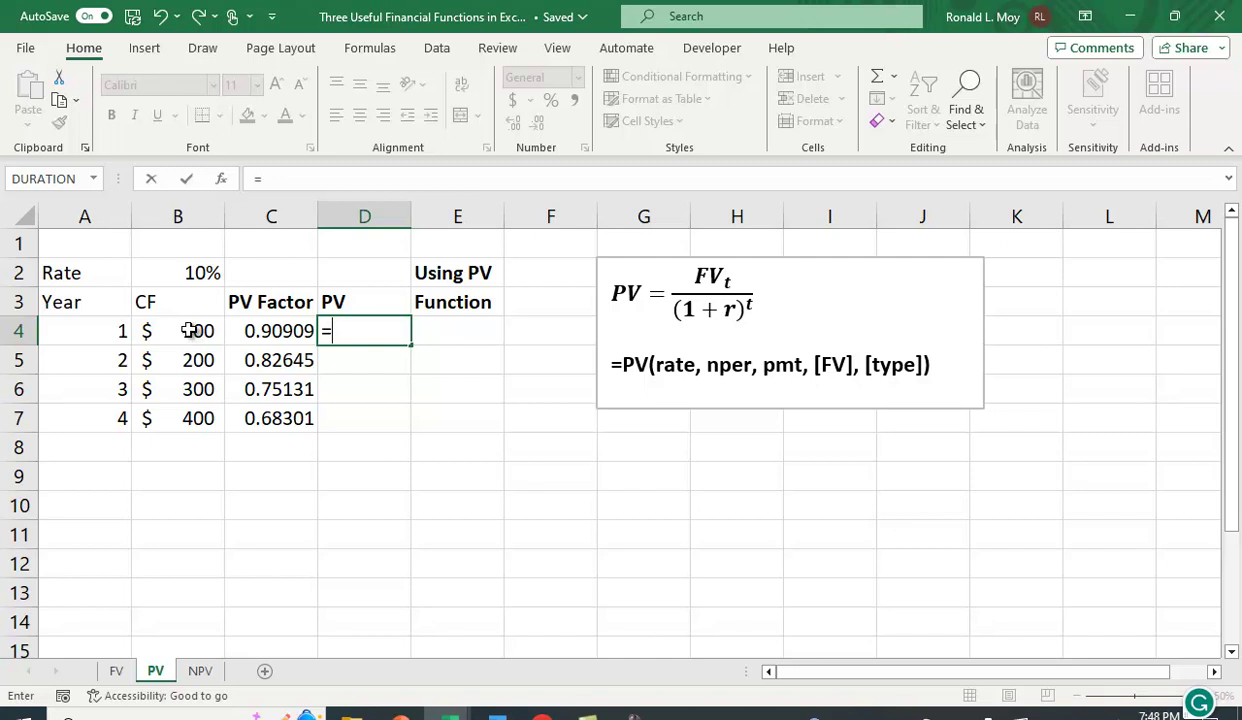
left_click(190, 333)
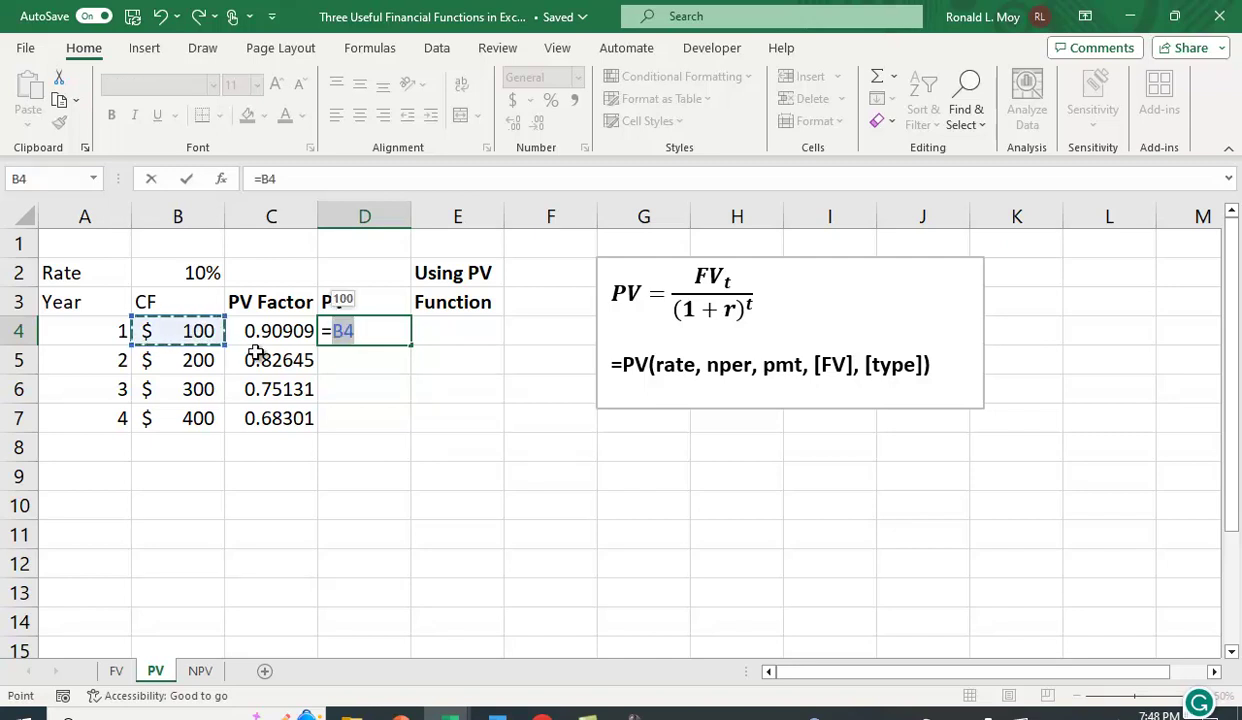
type("*")
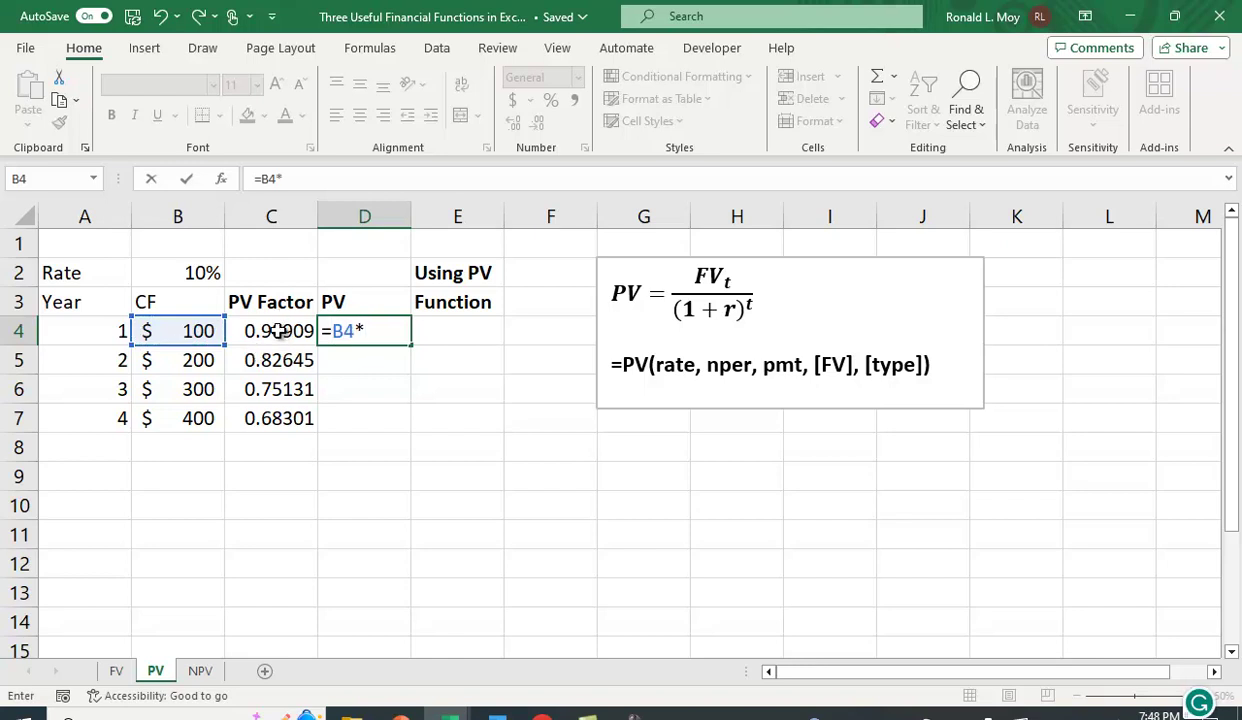
left_click(280, 335)
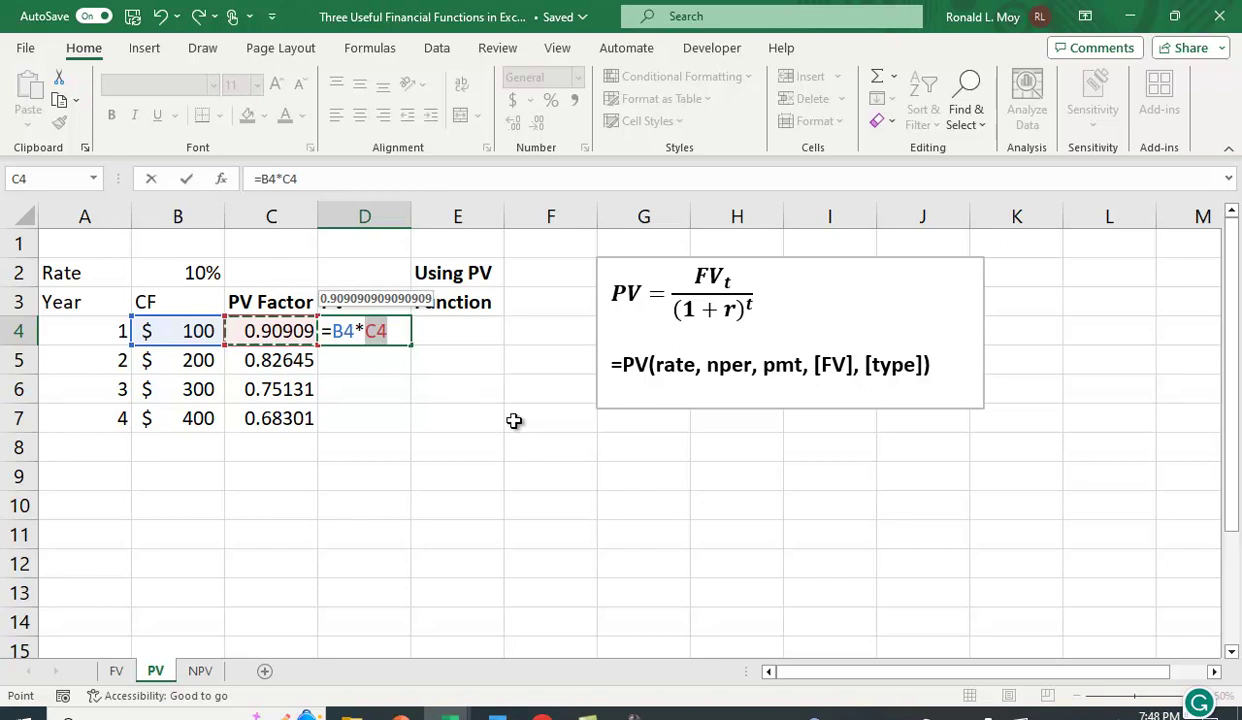
key("Return")
left_click(388, 340)
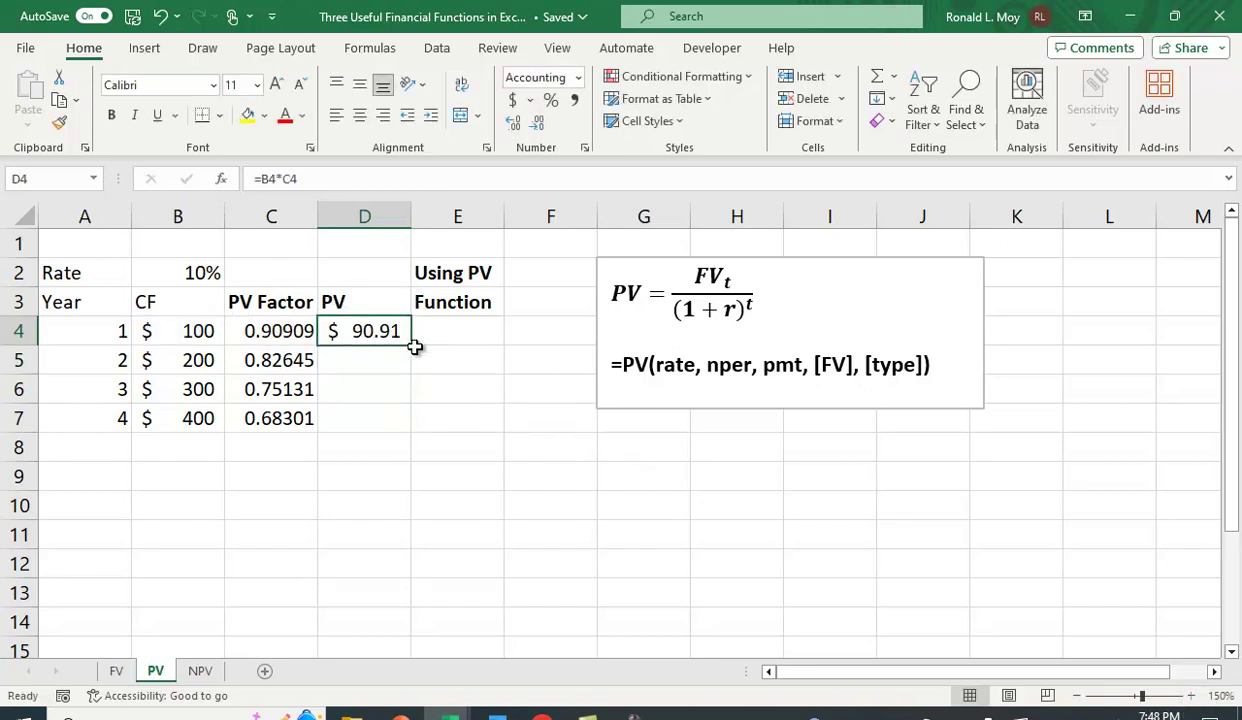
left_click_drag(412, 344, 411, 430)
left_click(547, 518)
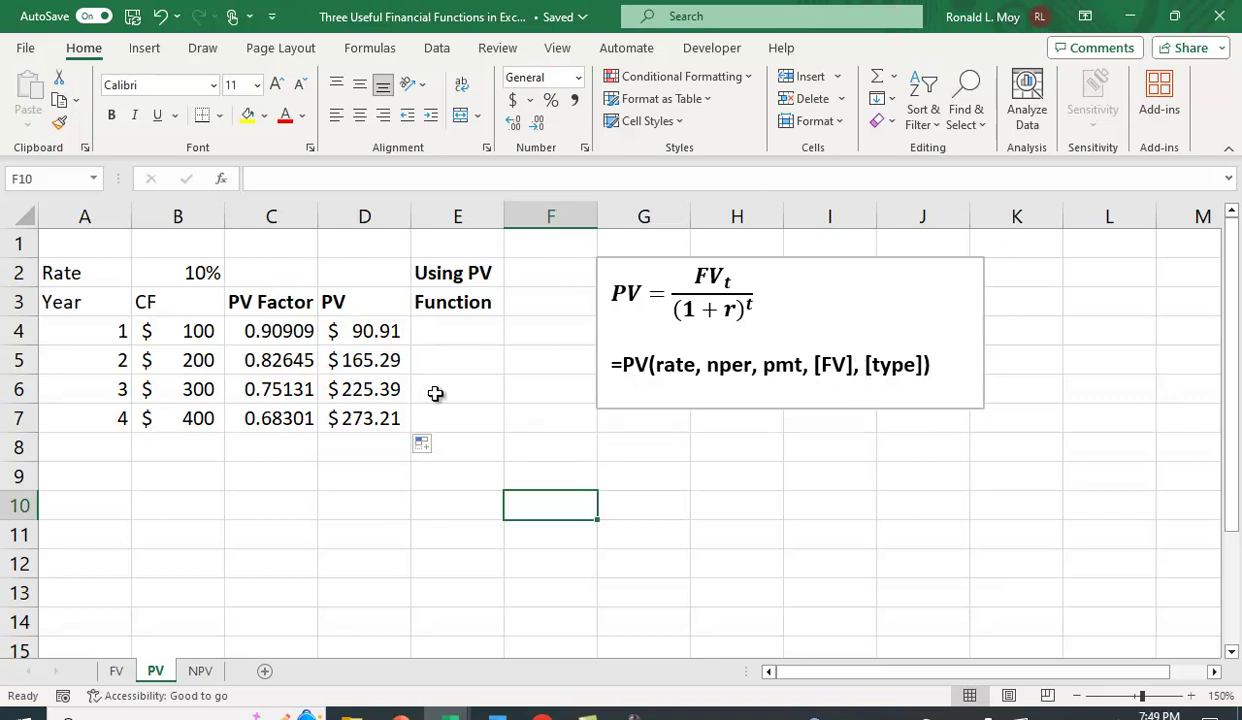
Enter =PV($B$2,A4,0,B4) in E4 and copy it to E7, returning ($90.91) through ($273.21)
left_click(471, 330)
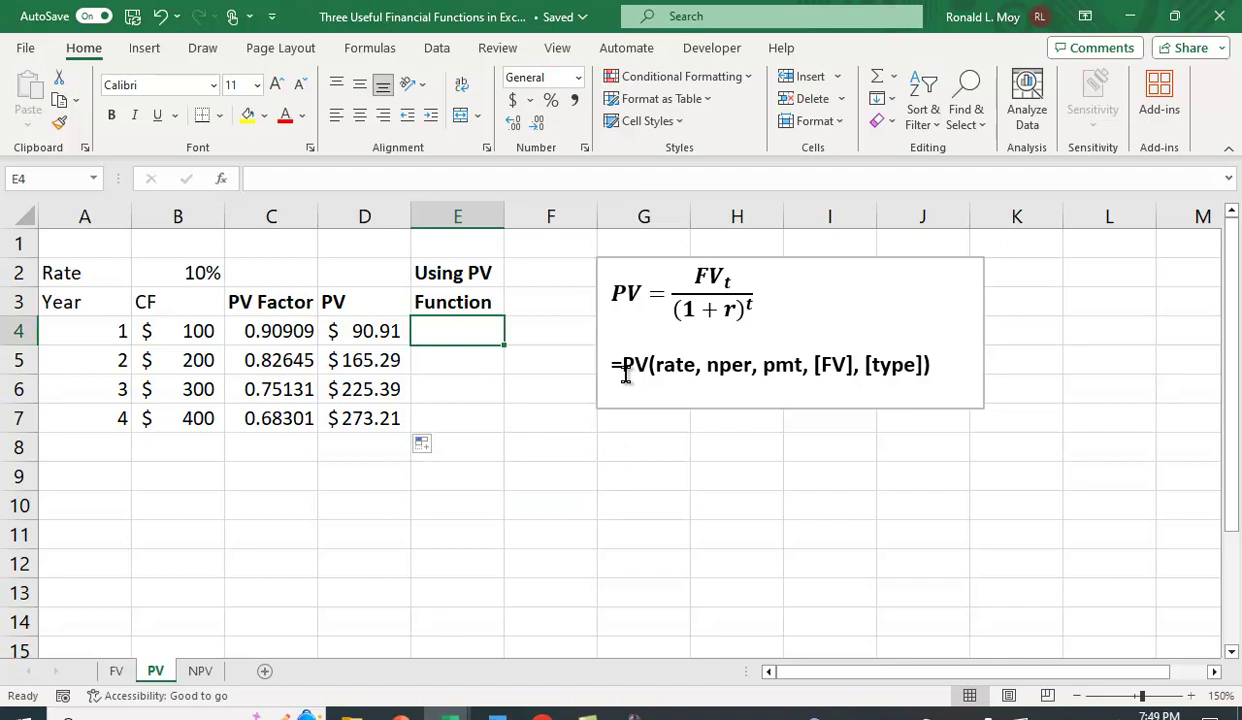
type("=pv")
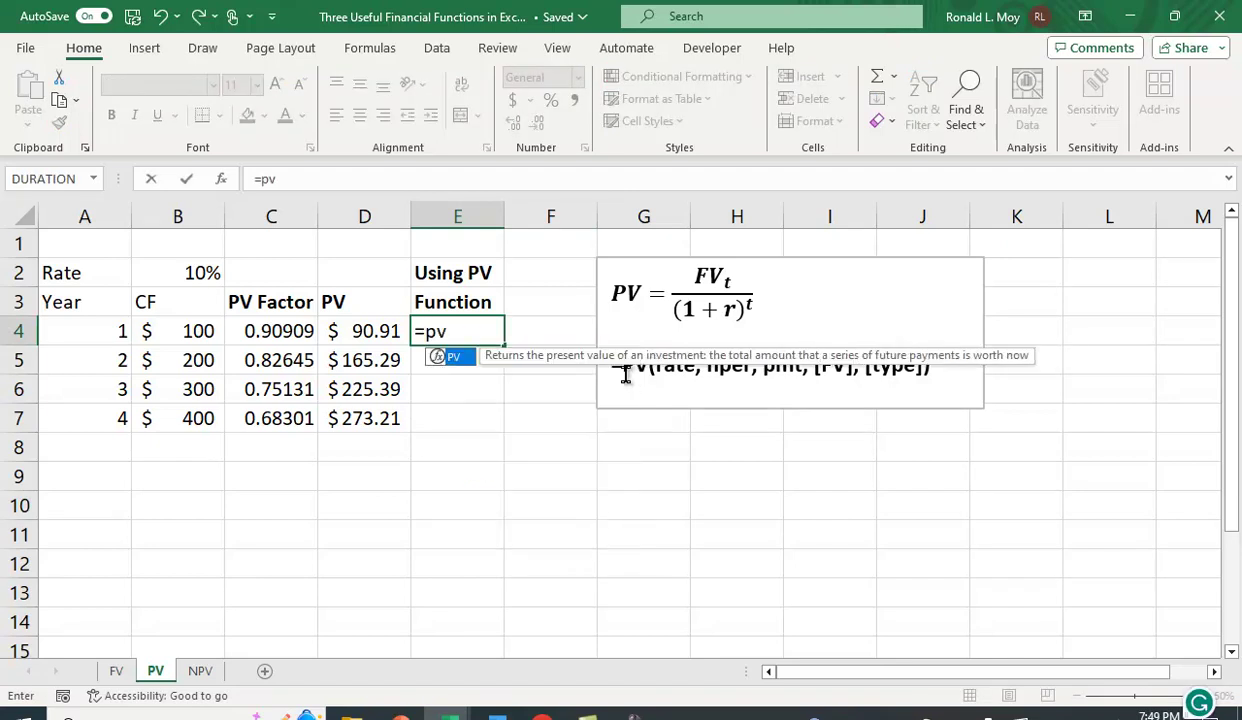
type("(")
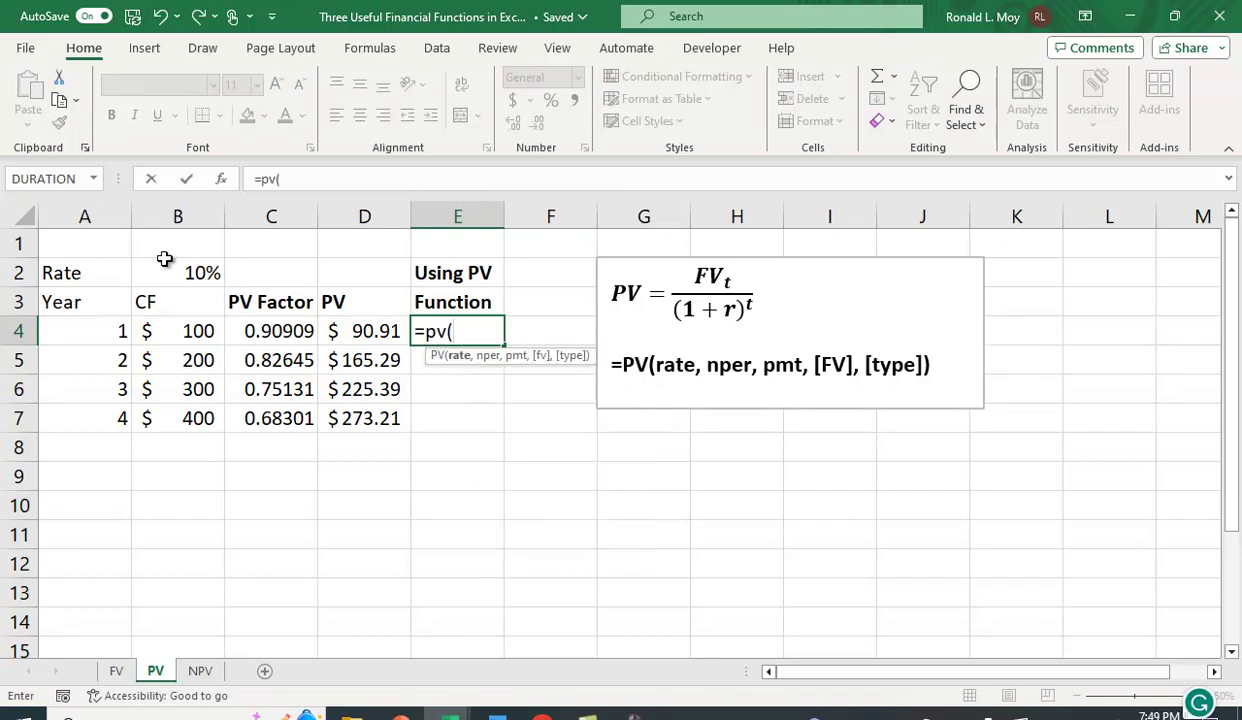
left_click(182, 272)
key("F4")
type(".")
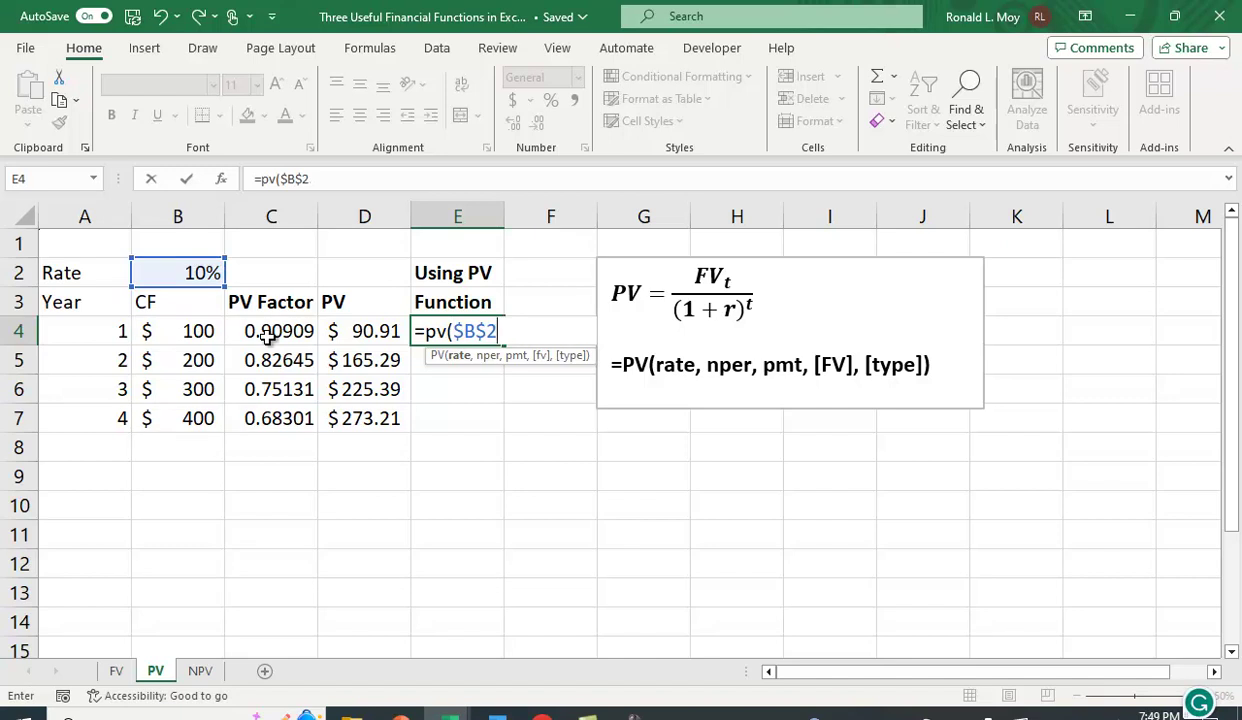
type(",")
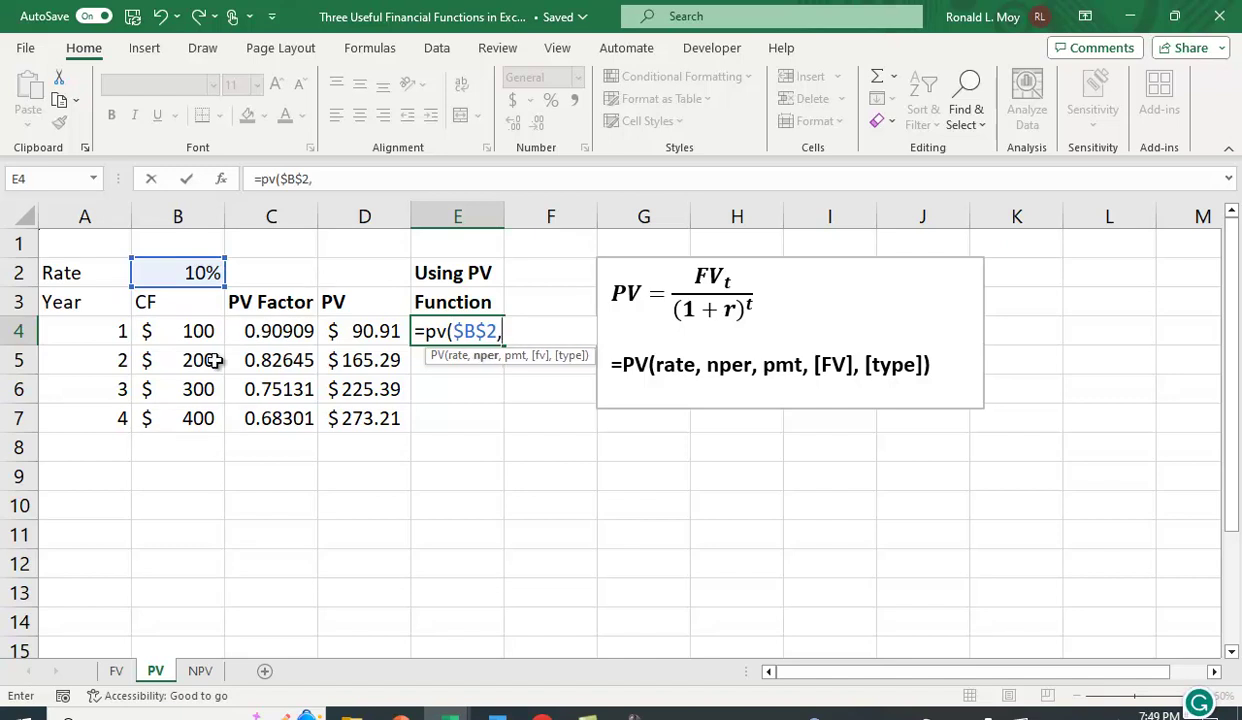
left_click(88, 333)
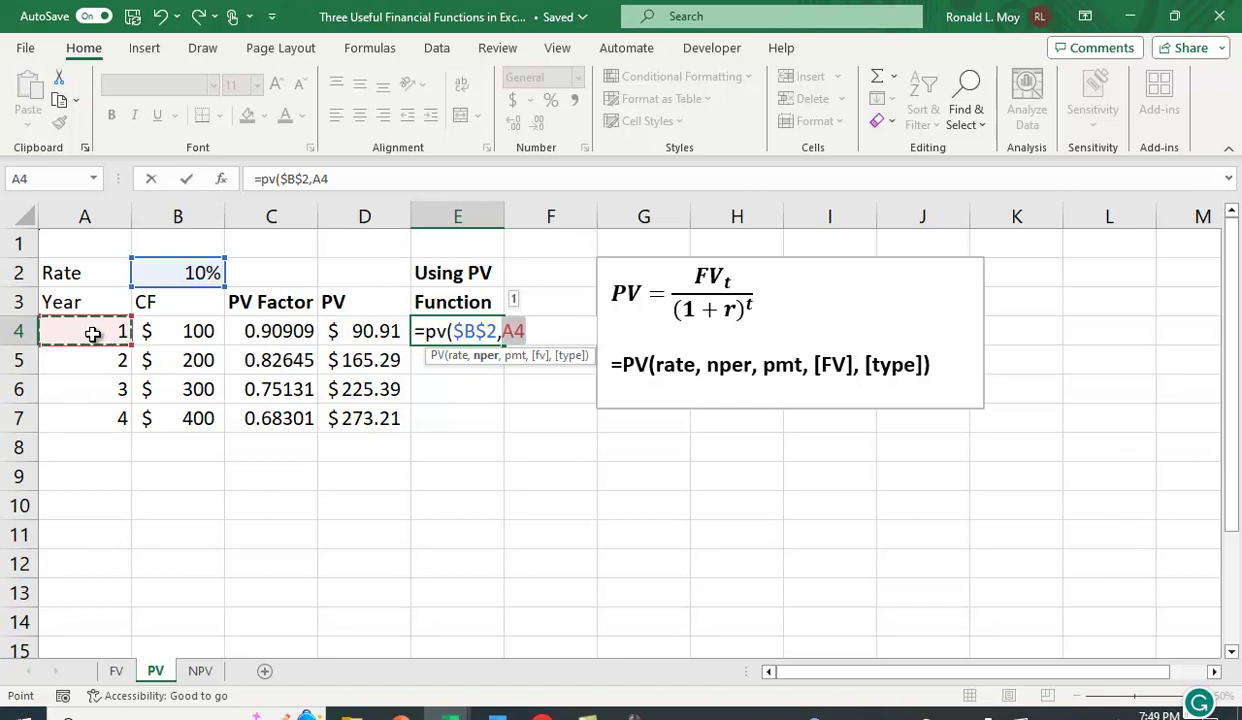
type(",")
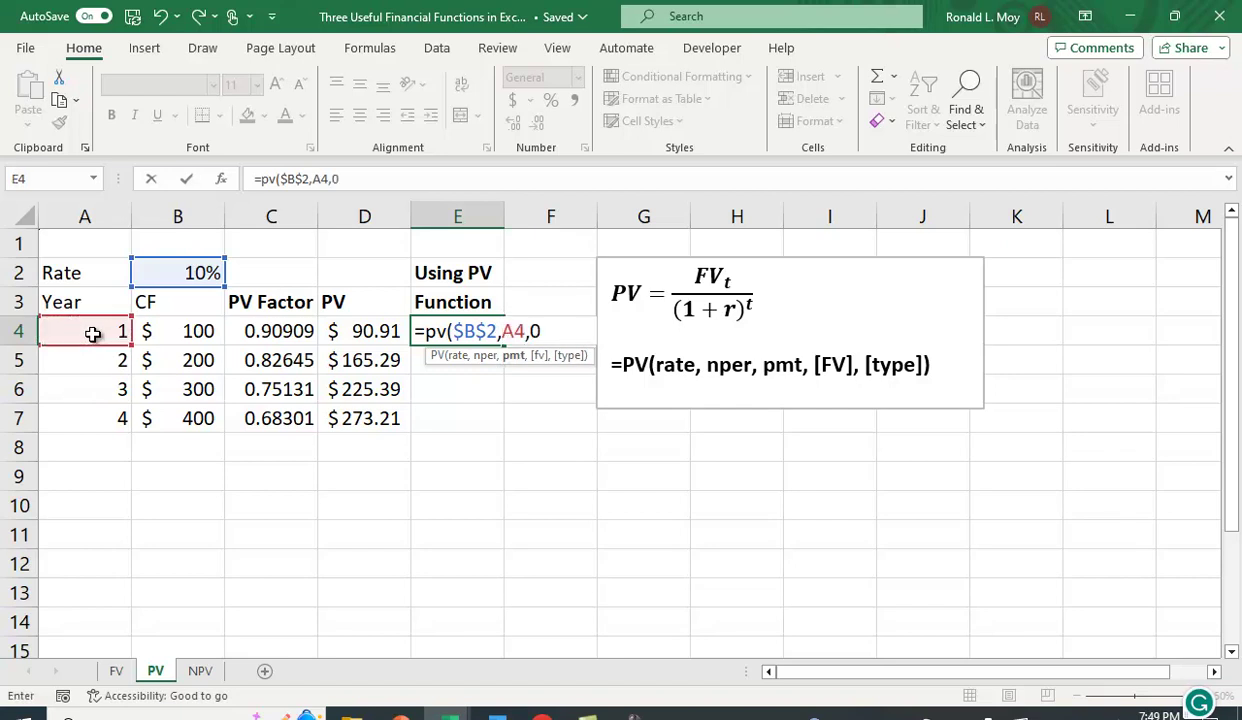
type("0,")
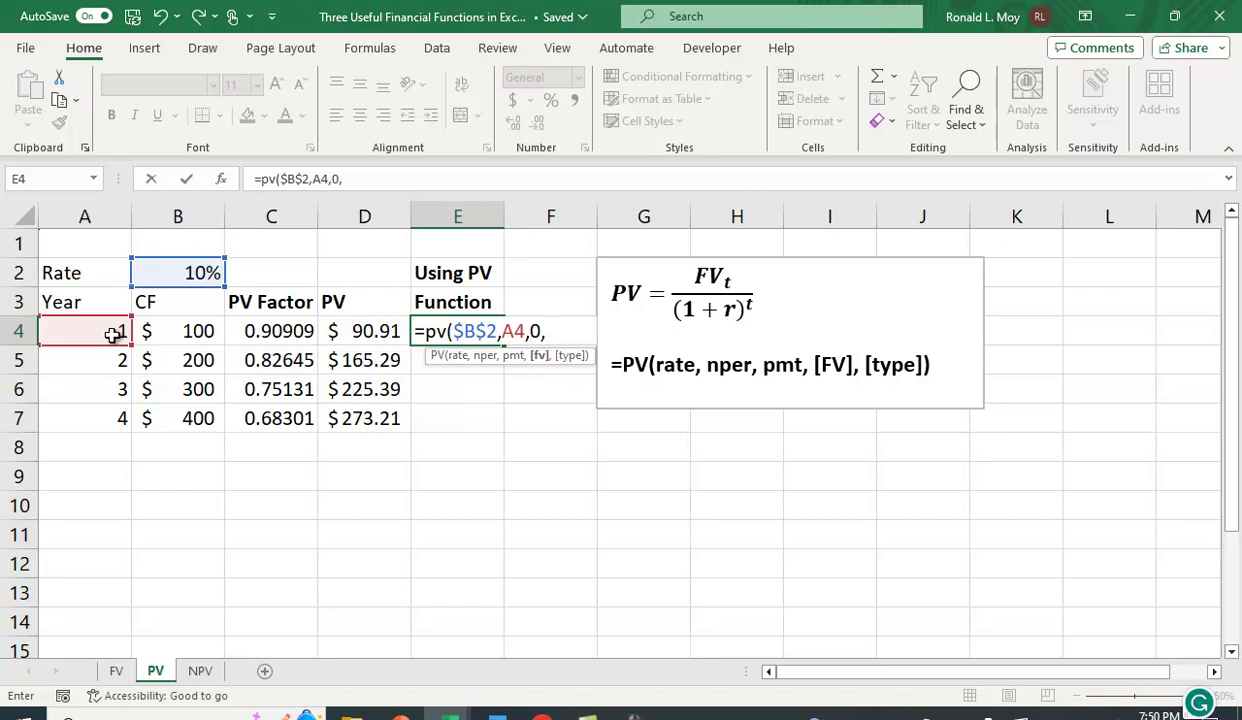
left_click(188, 332)
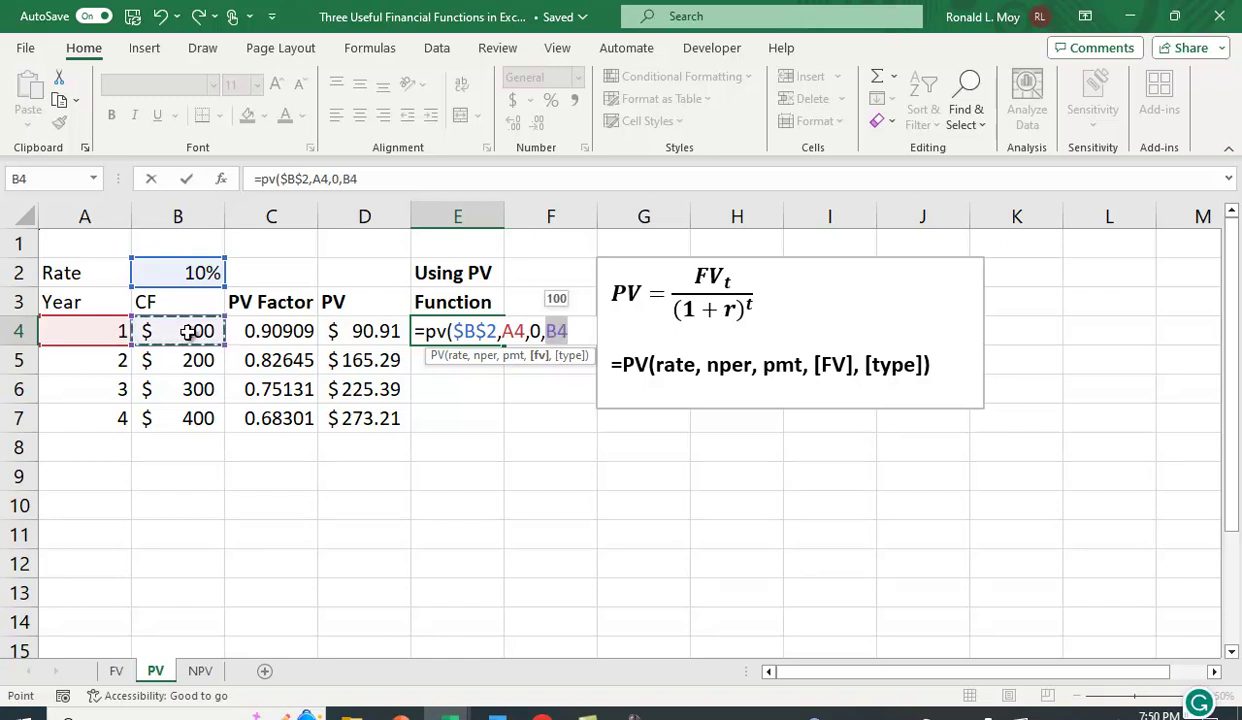
type(")")
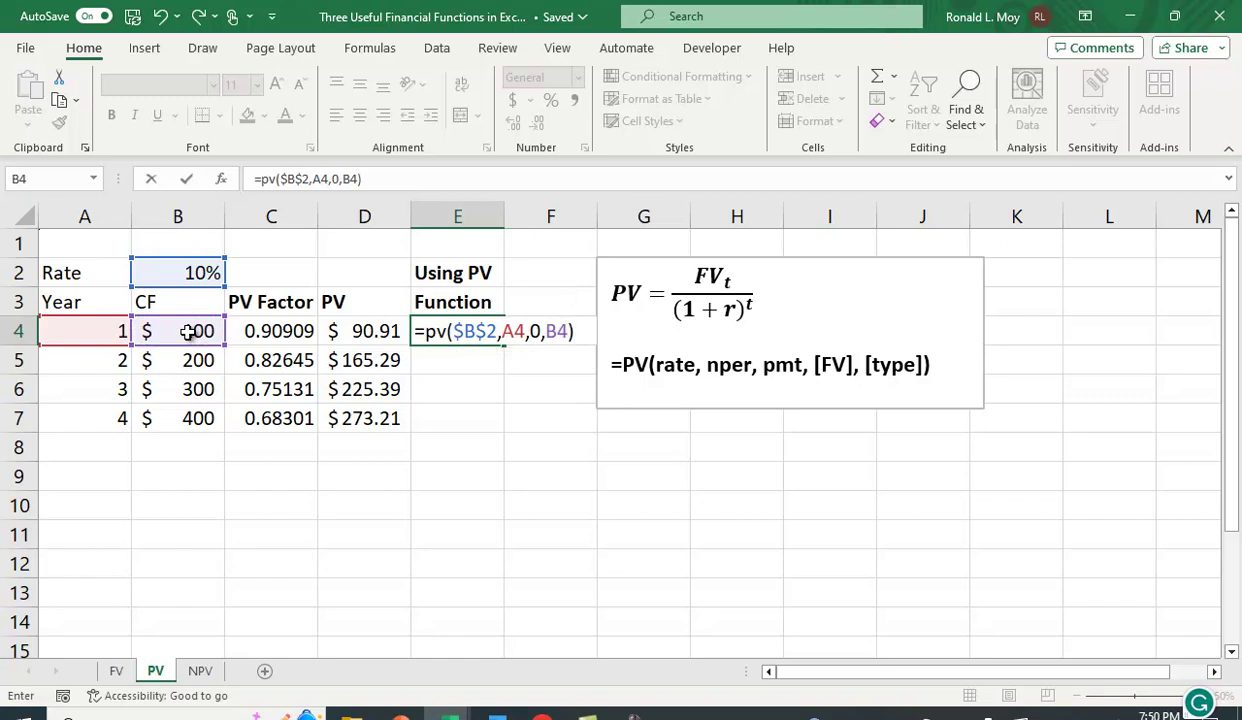
key("Return")
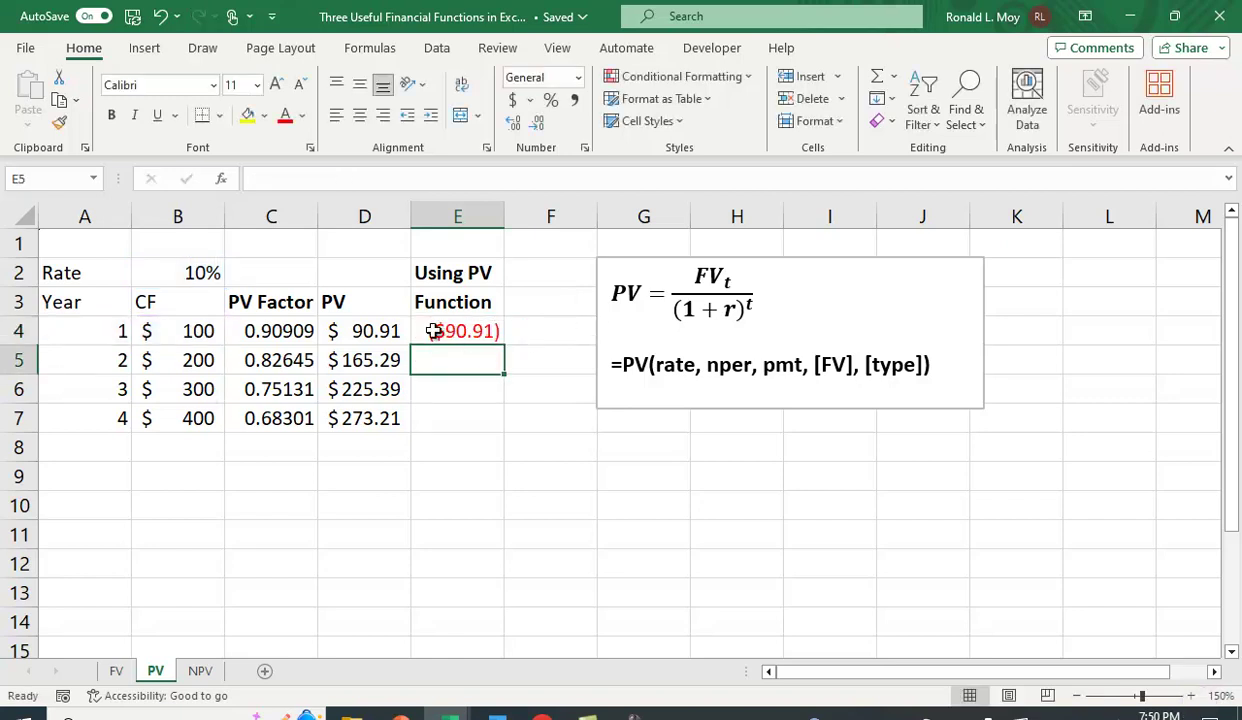
left_click(469, 337)
left_click_drag(507, 346, 510, 430)
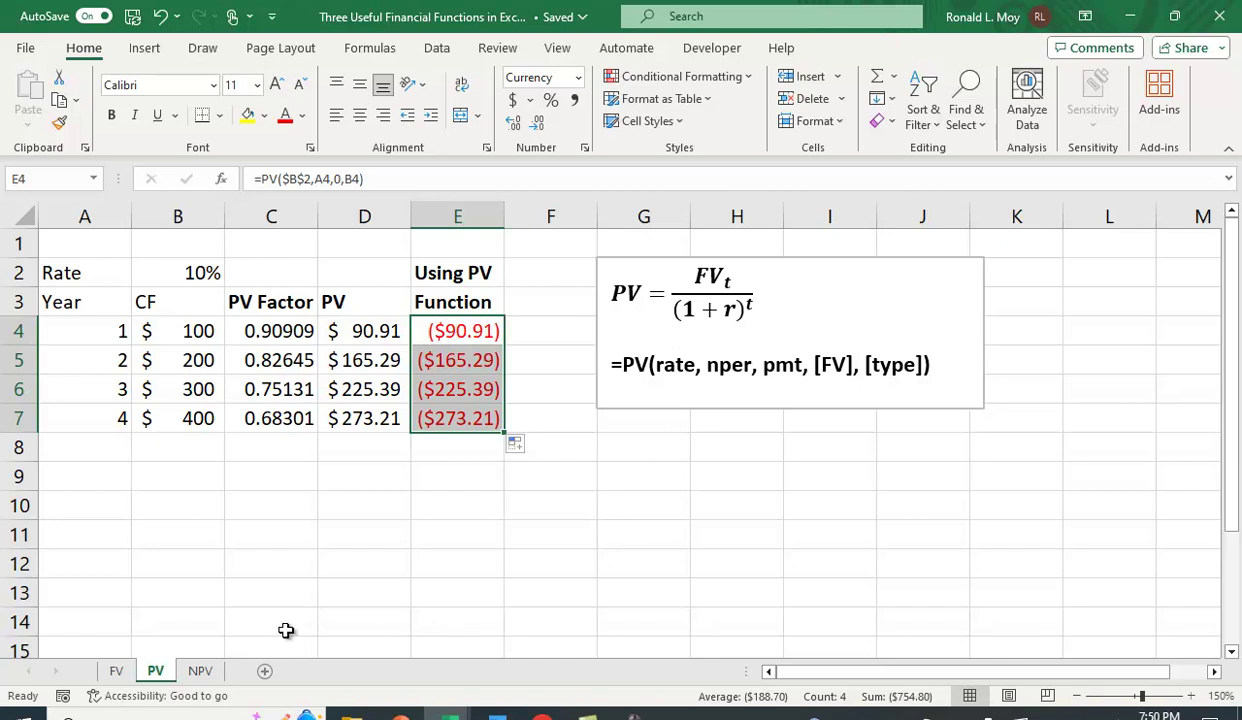
Open the NPV sheet with the Rate, Year, CF, PV Factor and PV table, glancing back at PV once
left_click(200, 670)
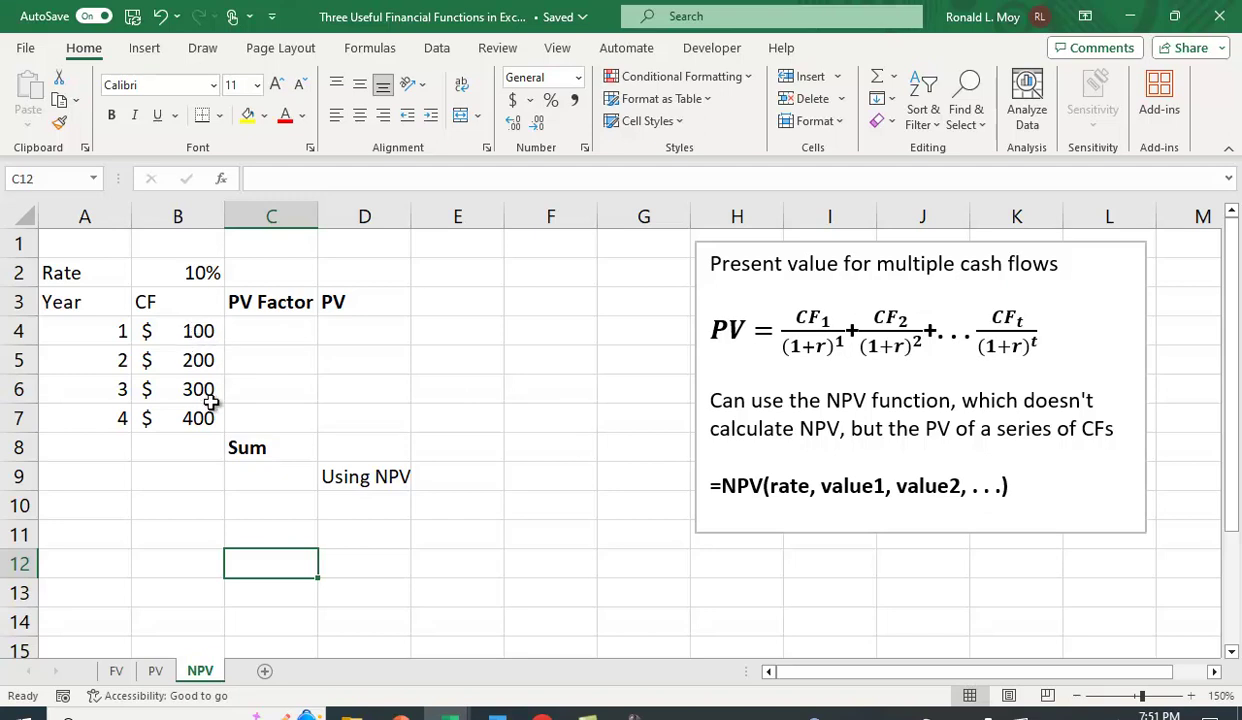
left_click(155, 670)
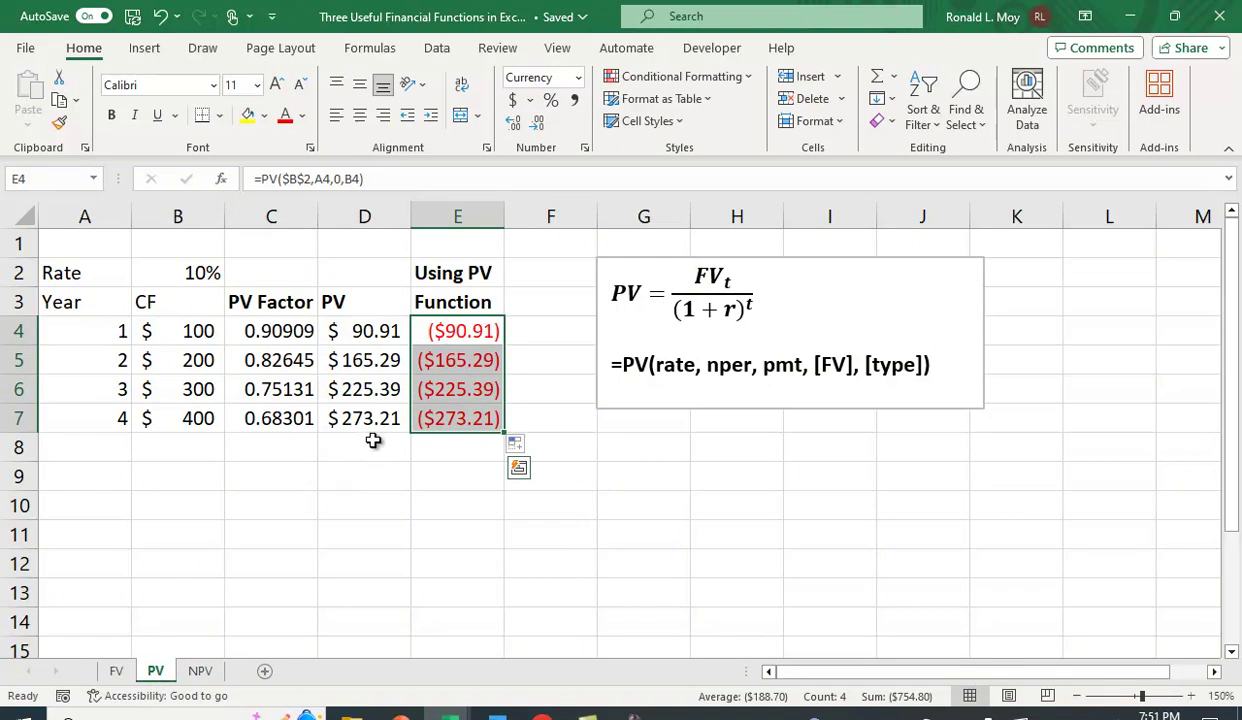
left_click(200, 671)
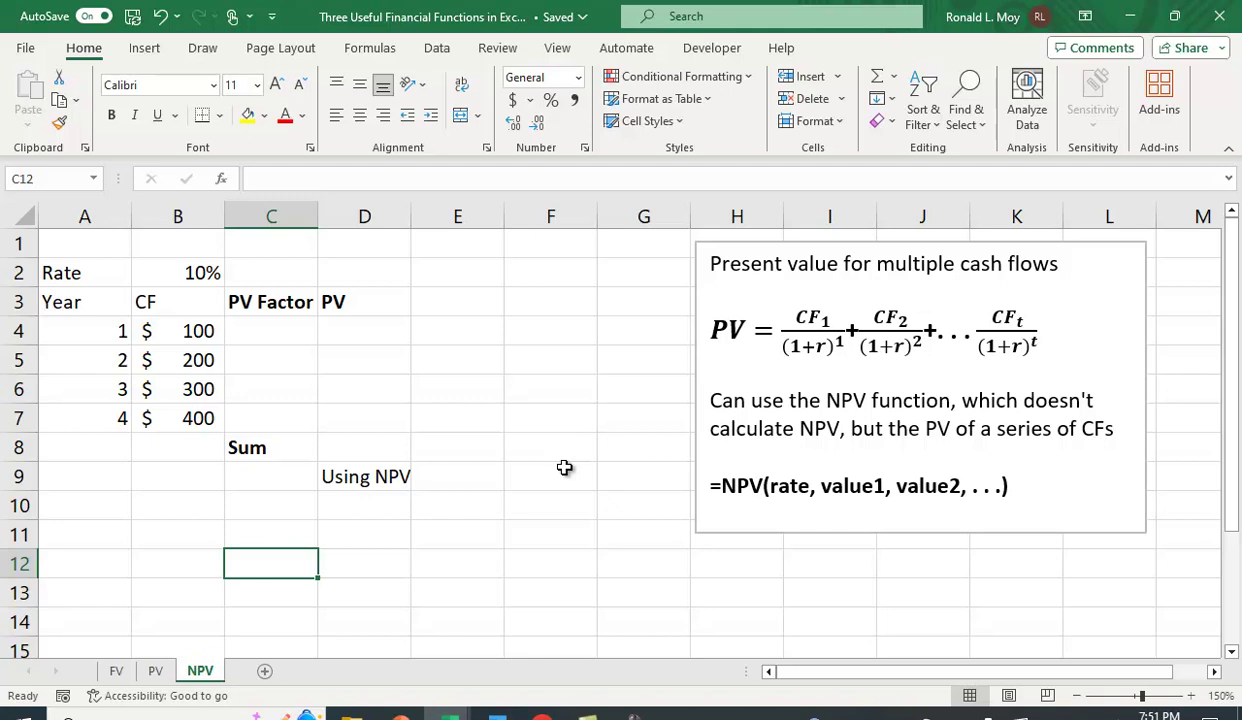
Enter the year 1 PV factor formula =1/(1+$B$2)^A4 in C4
left_click(300, 336)
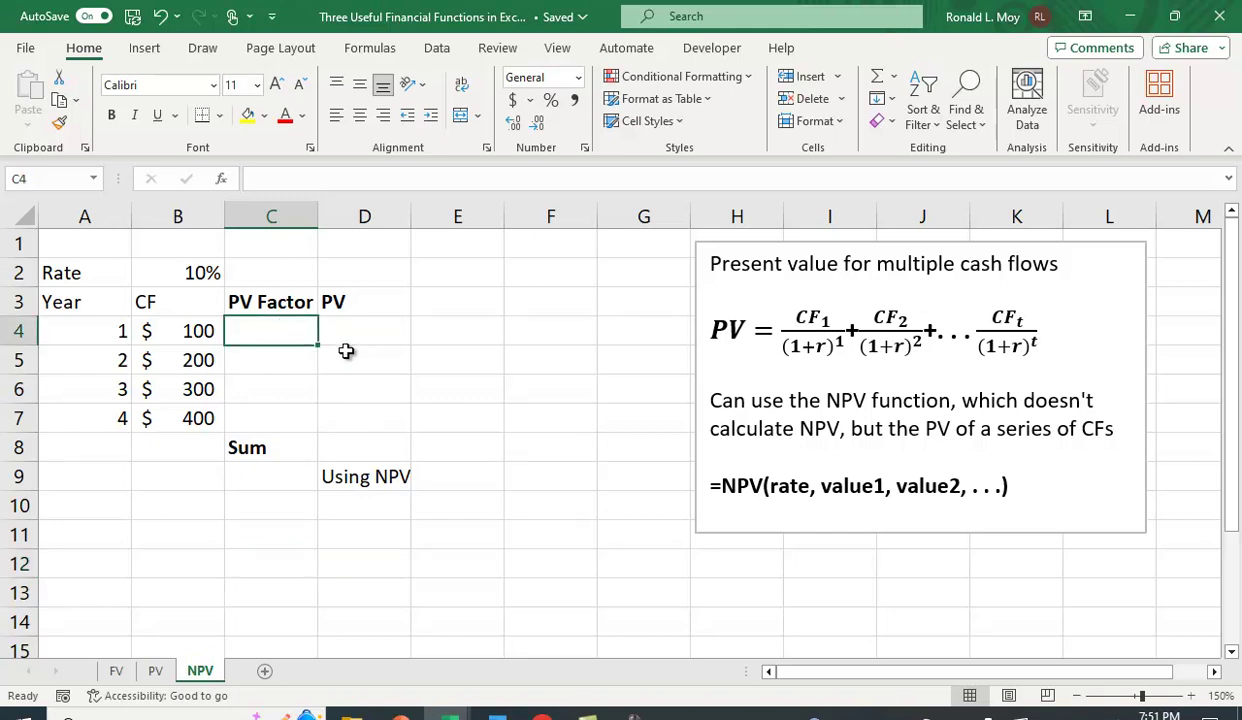
type("=")
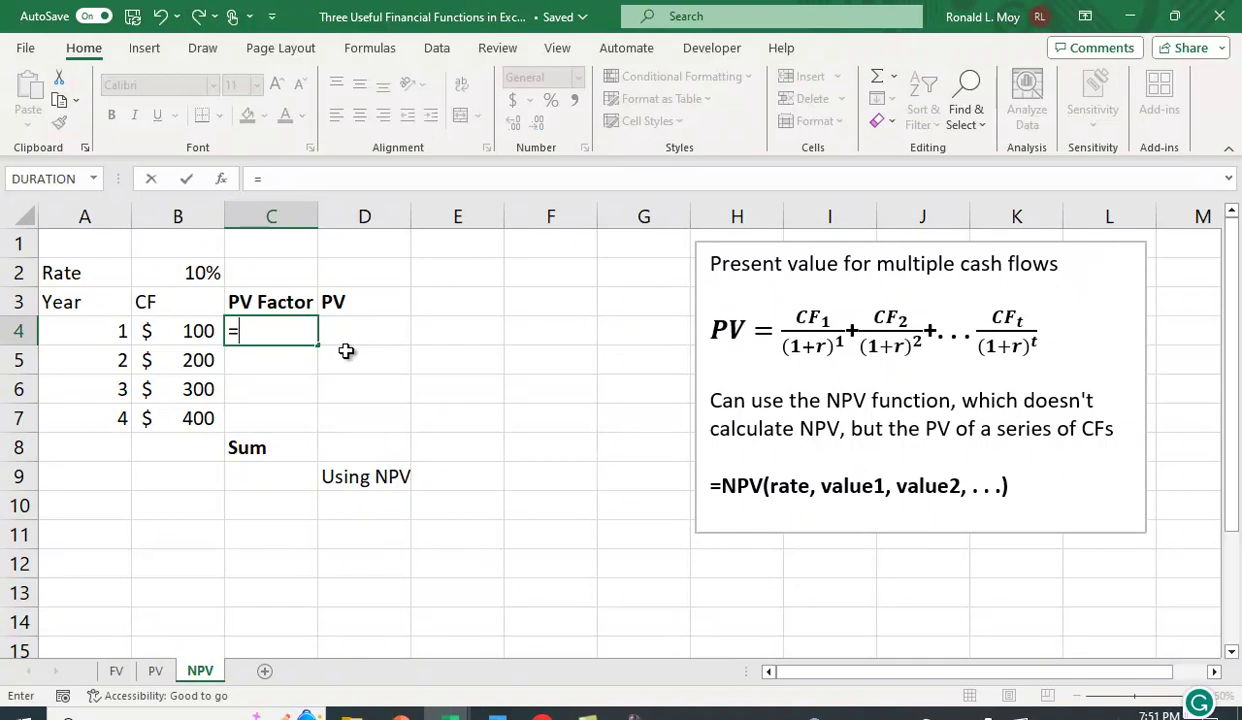
type("1/(1+")
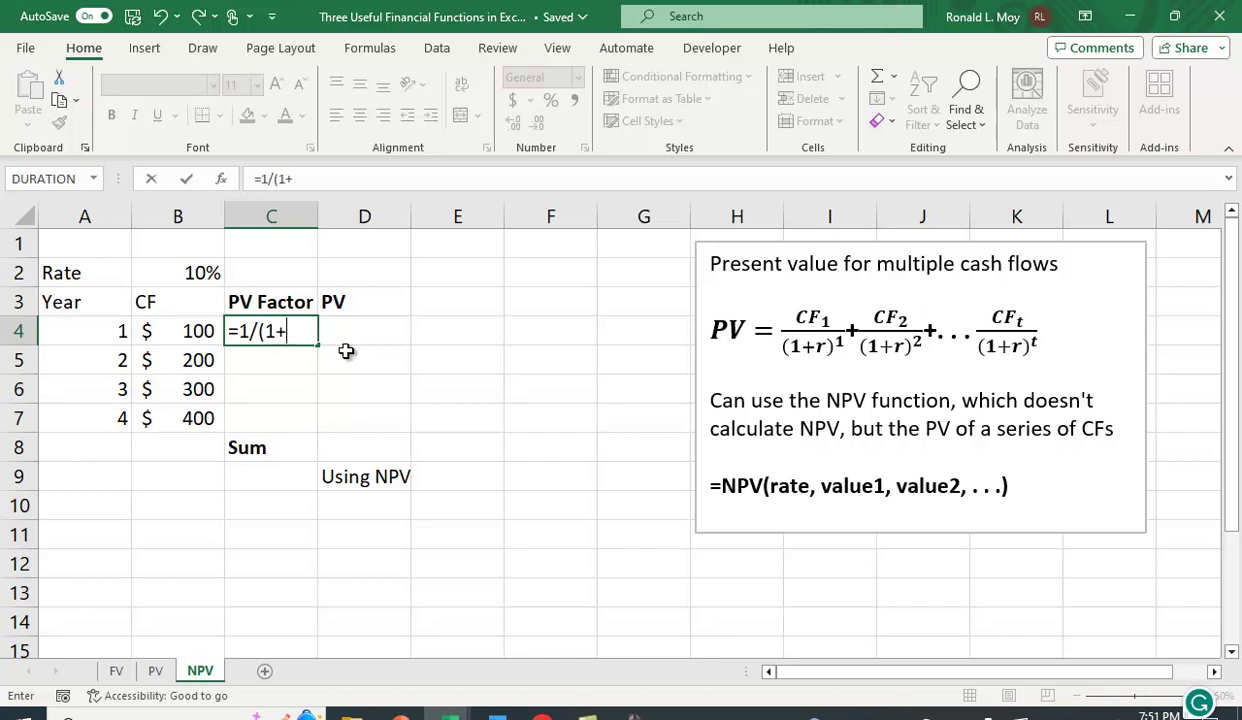
left_click(205, 274)
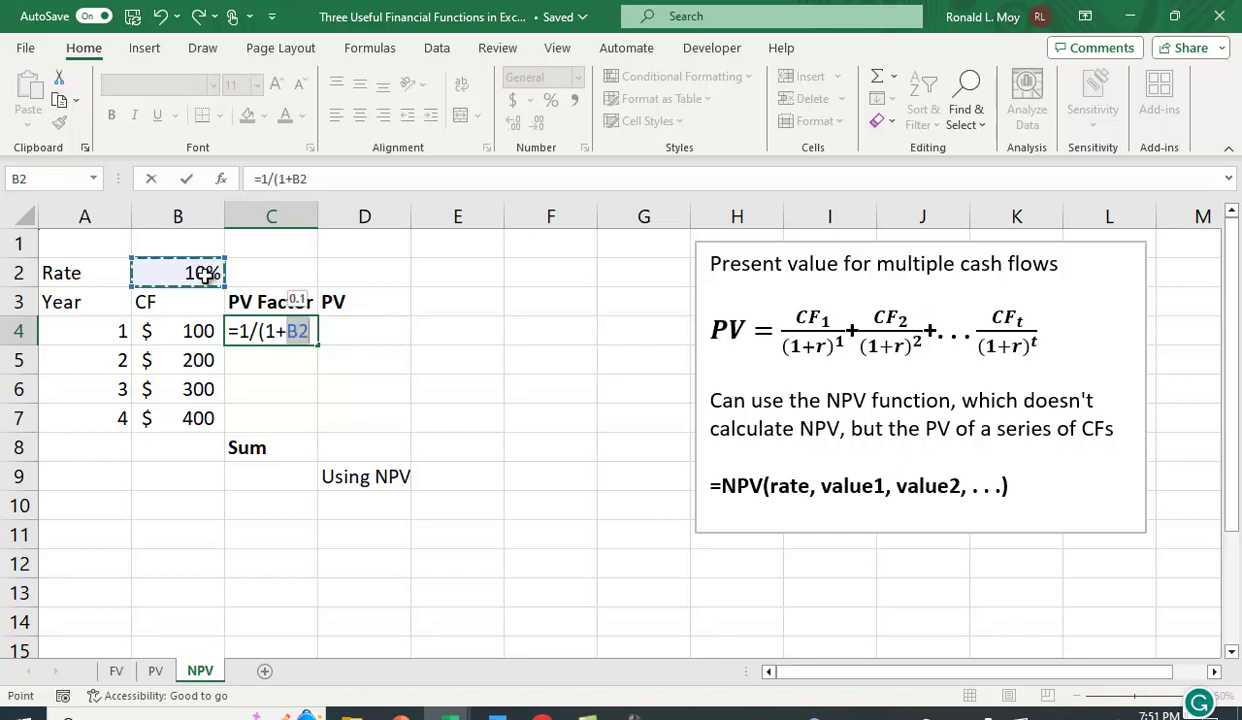
key("F4")
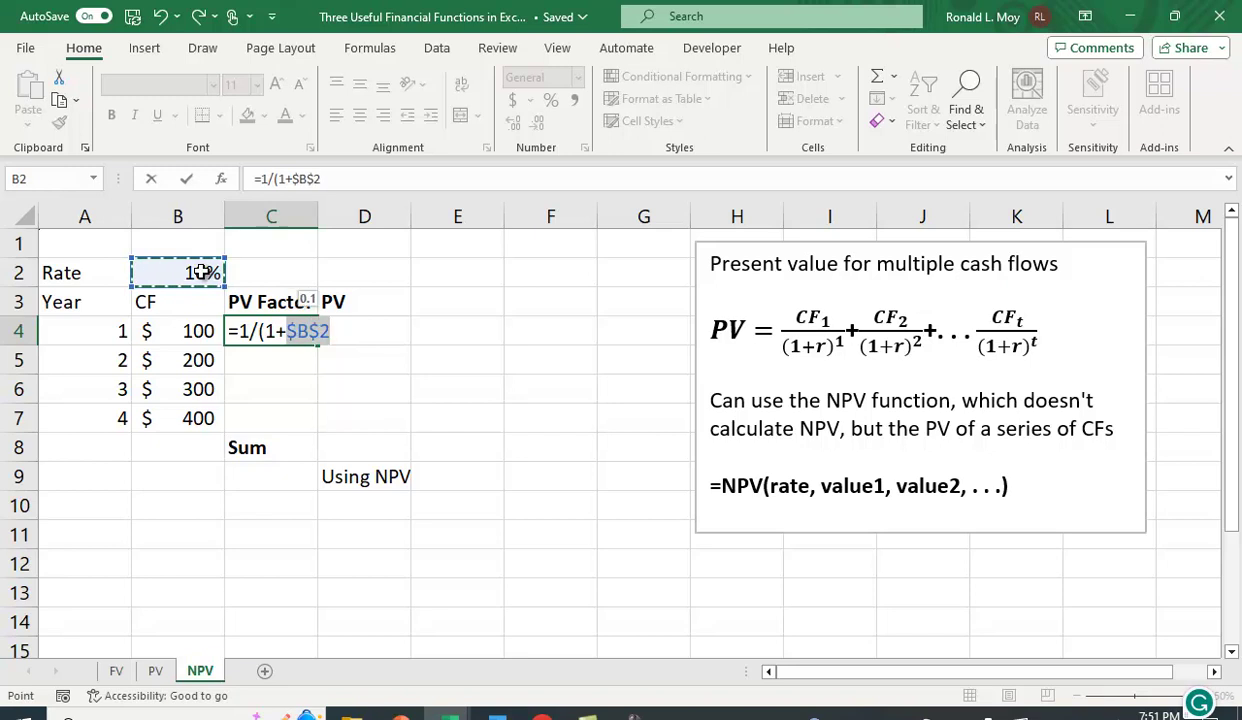
type(")")
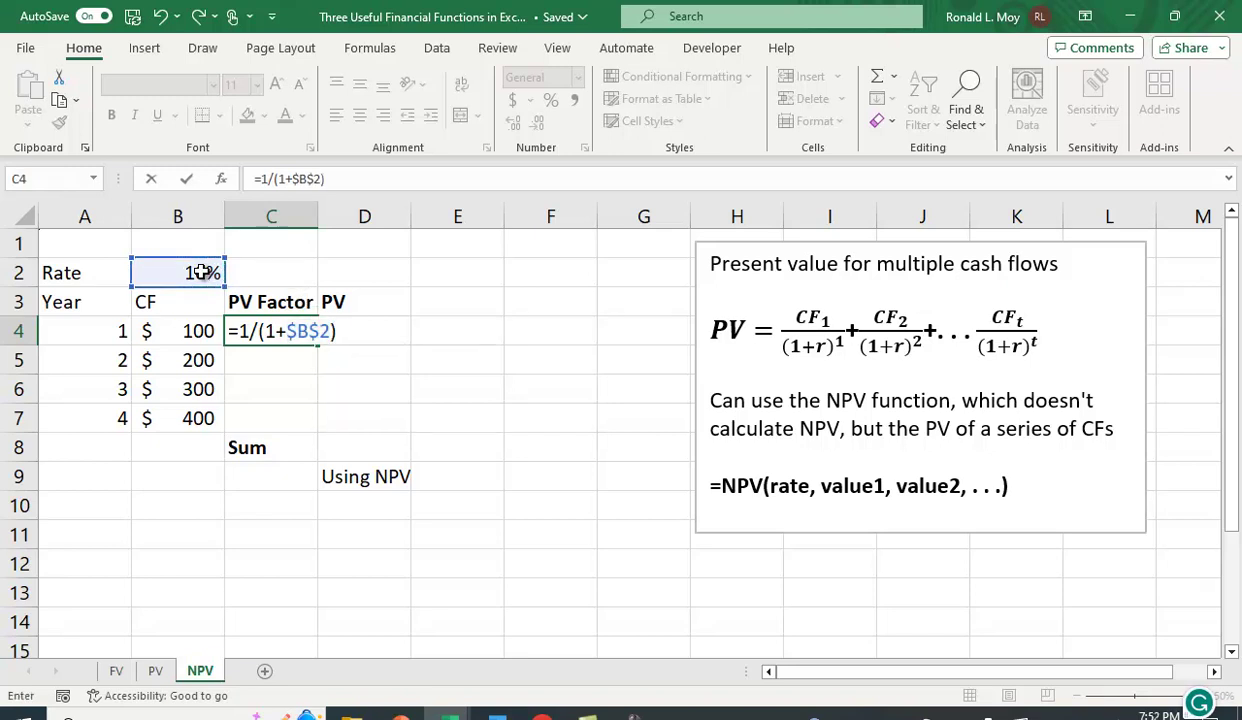
type("^")
left_click(111, 333)
key("Return")
Show one fewer decimal and fill the factor down to C7 (0.90909 to 0.68301)
left_click(285, 330)
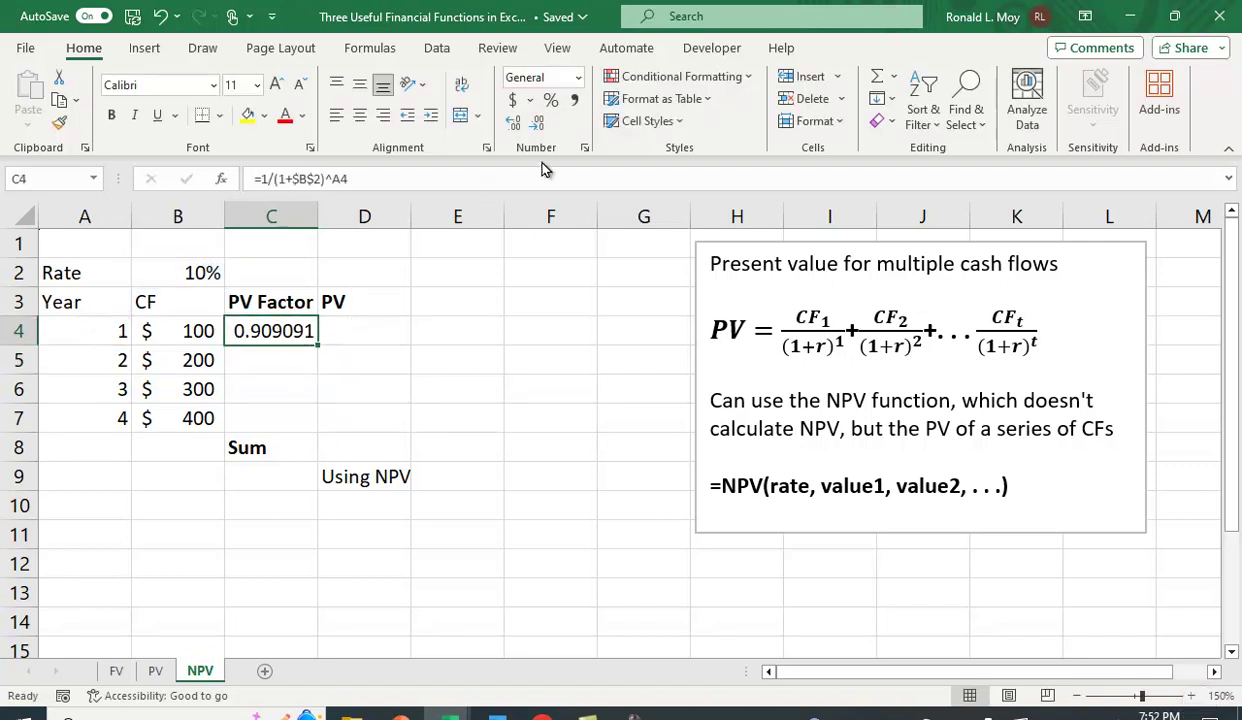
left_click(538, 125)
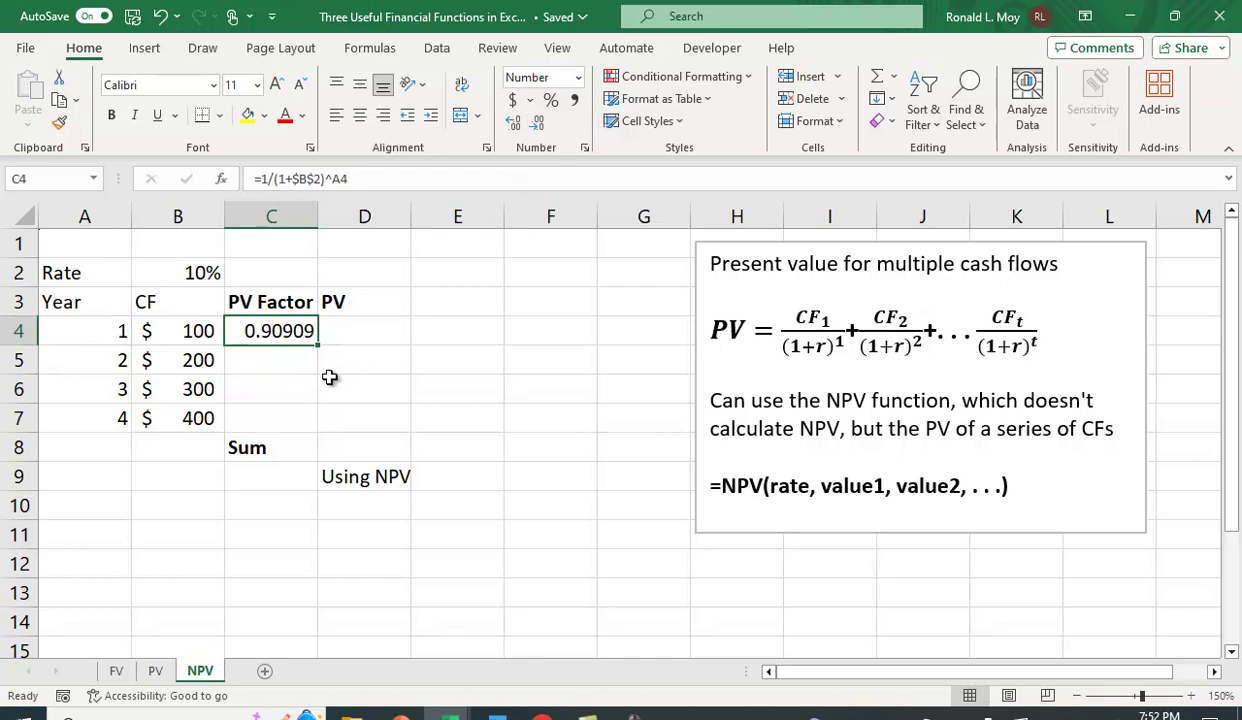
left_click_drag(319, 345, 319, 432)
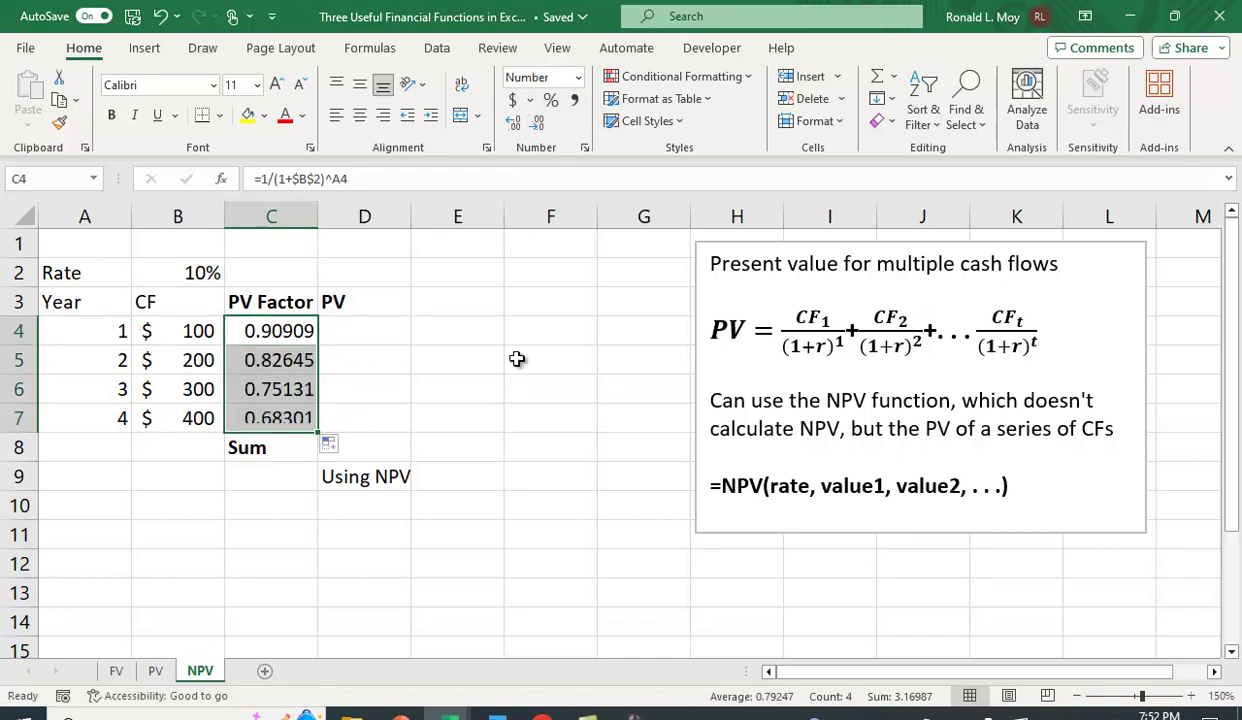
Enter =B4*C4 in D4 and fill it down to D7 for yearly present values
left_click(355, 330)
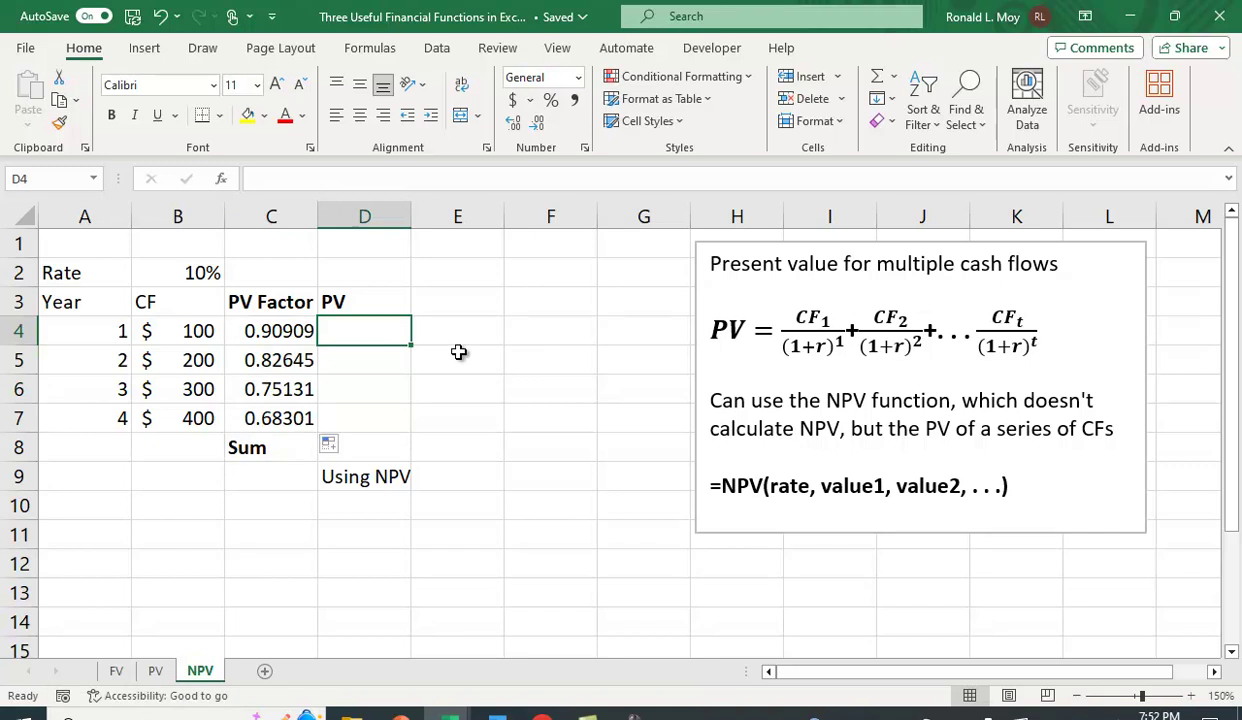
type("=")
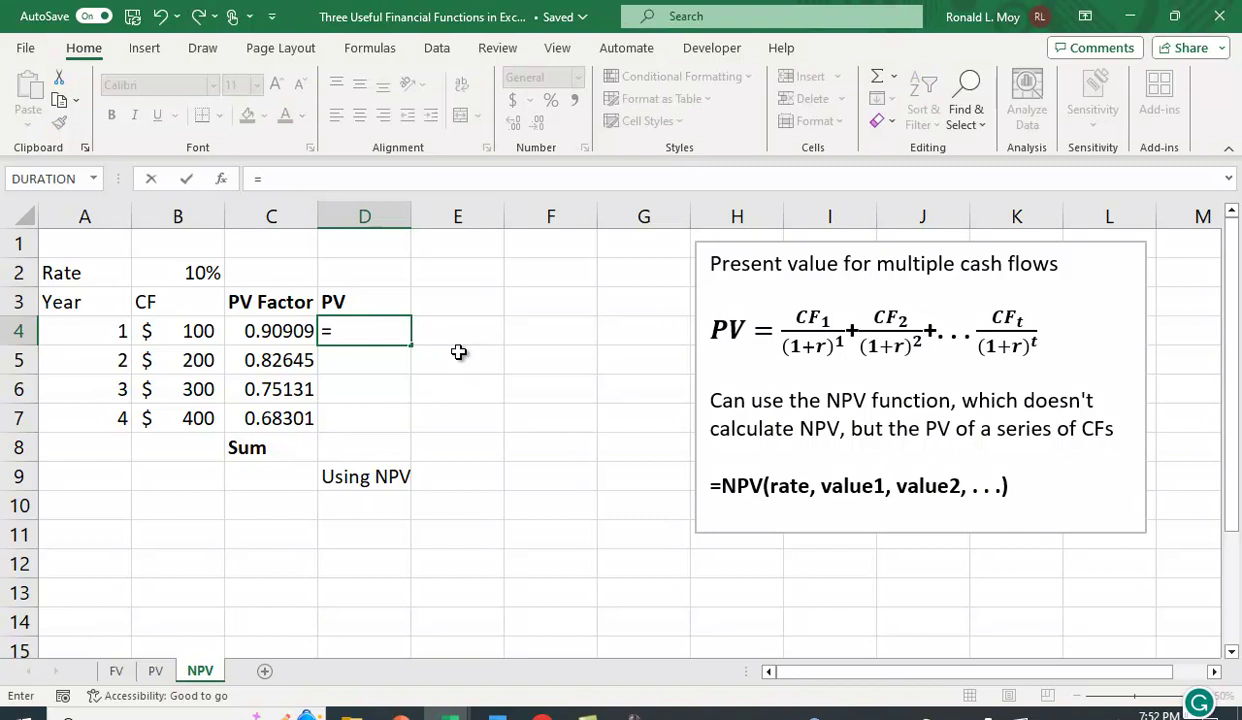
left_click(193, 331)
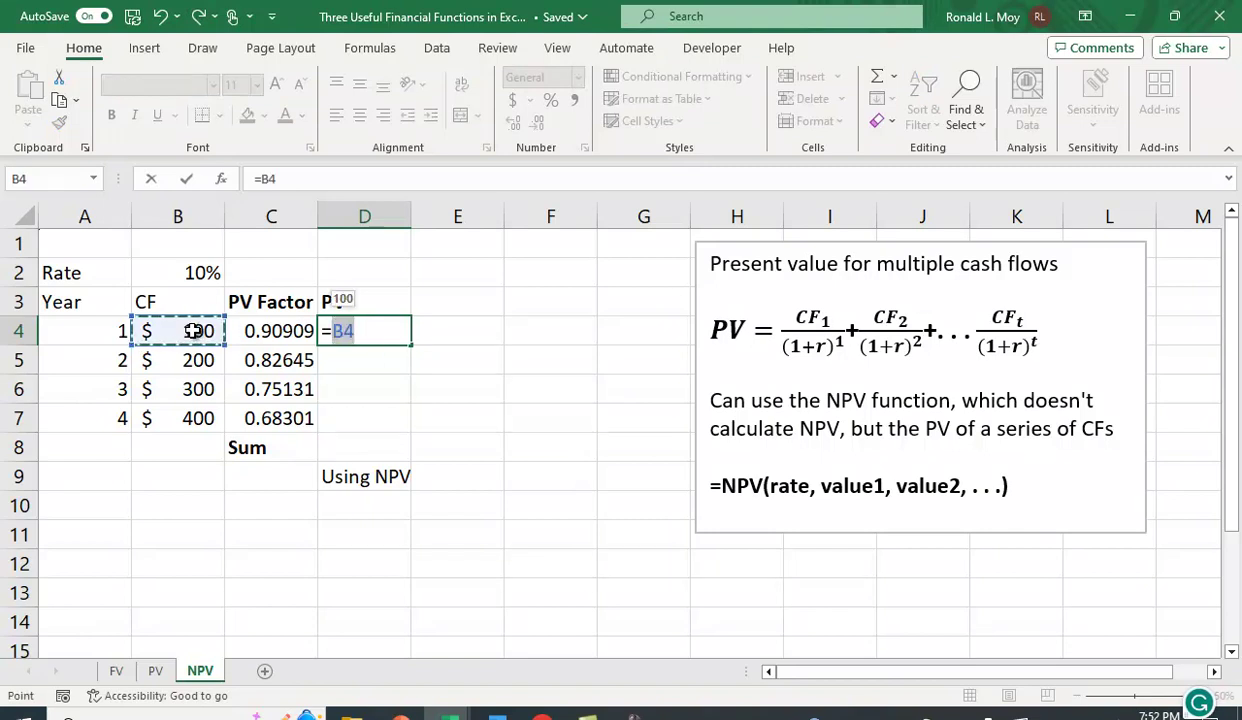
type("*")
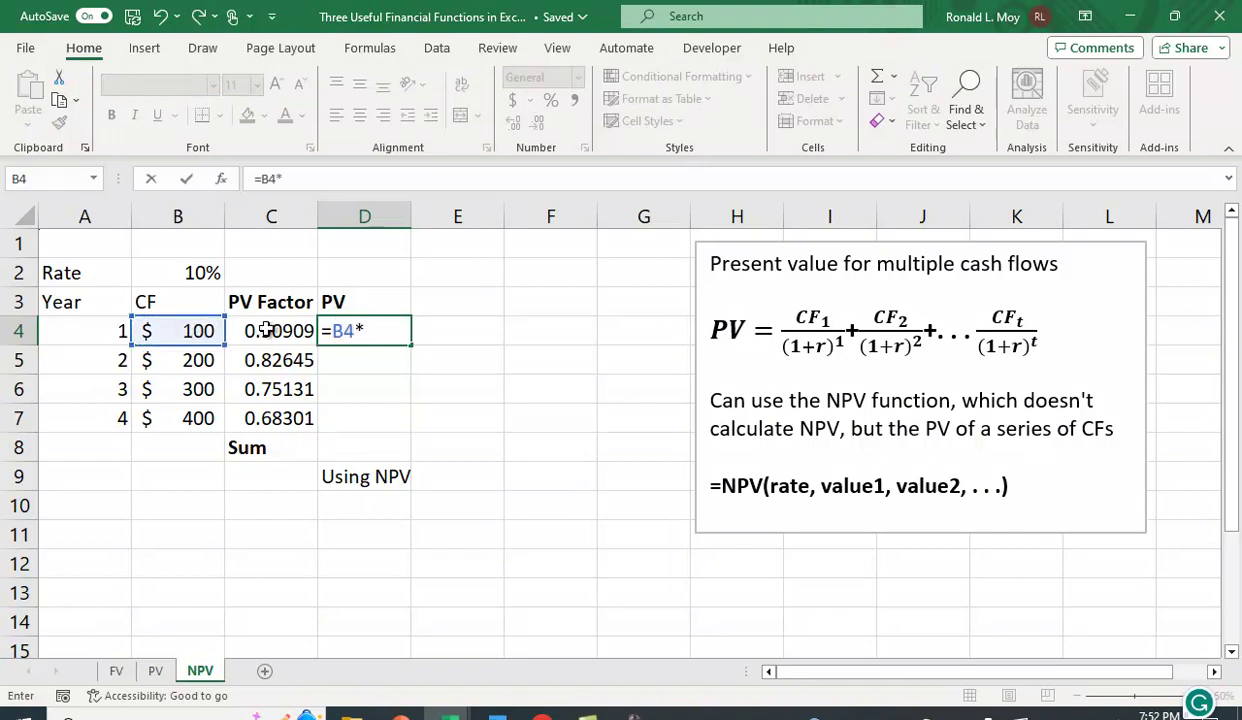
left_click(265, 327)
key("Return")
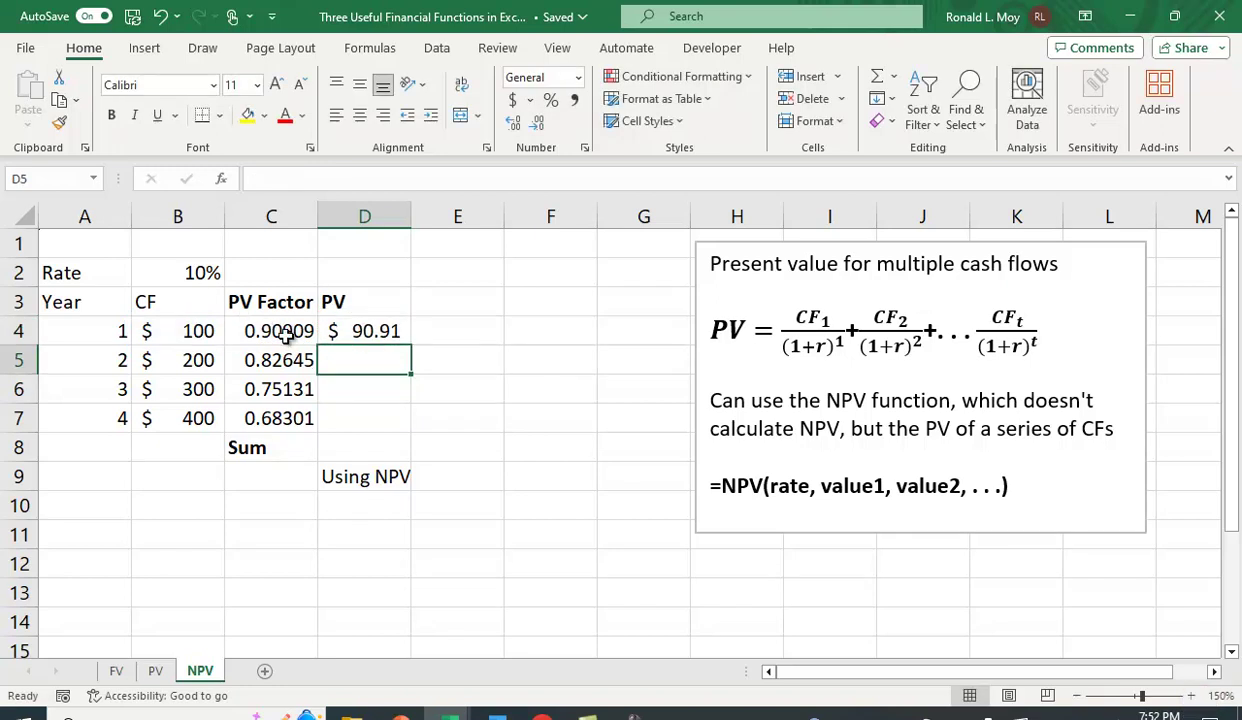
left_click(370, 332)
left_click_drag(410, 342, 408, 430)
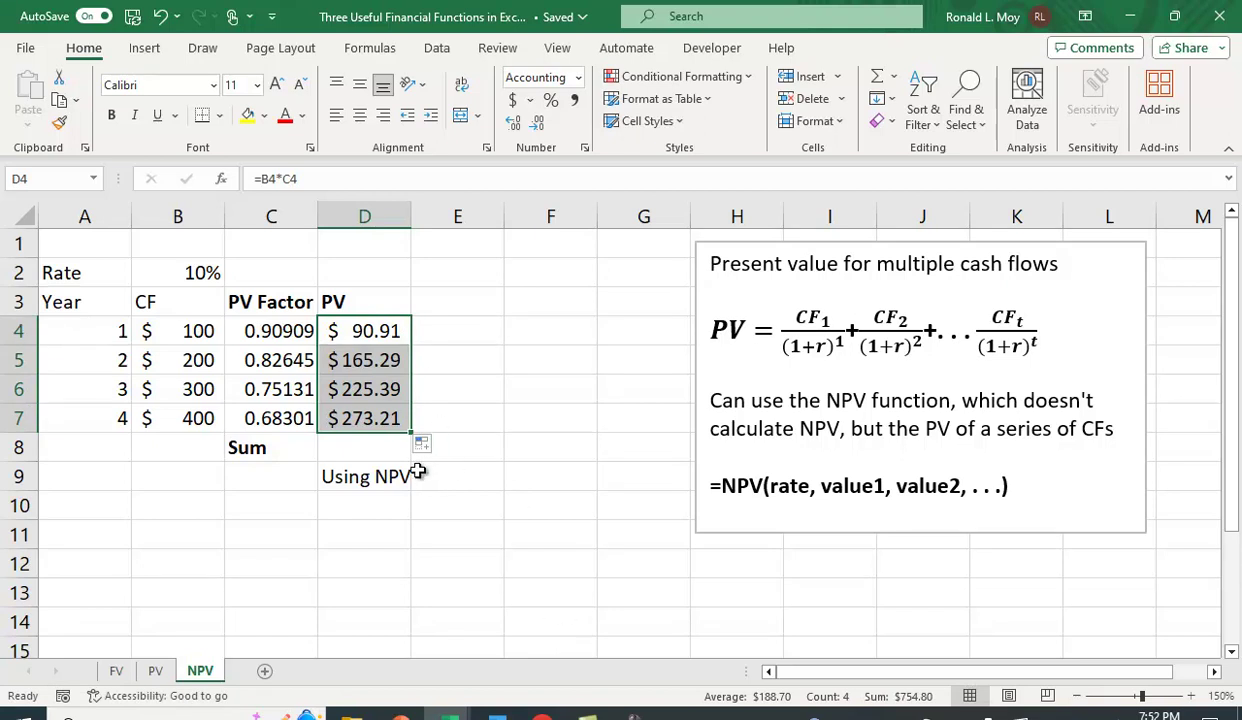
Total D4:D7 with AutoSum in D8, giving $754.80
left_click(359, 446)
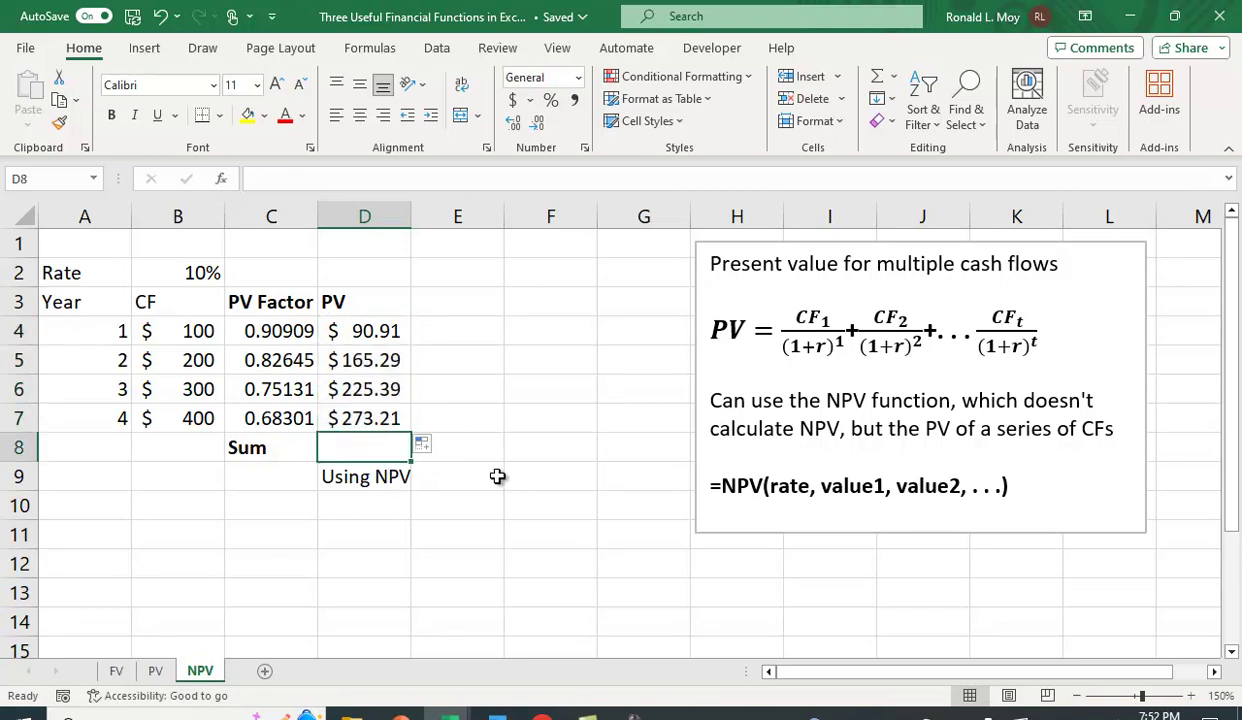
left_click(896, 80)
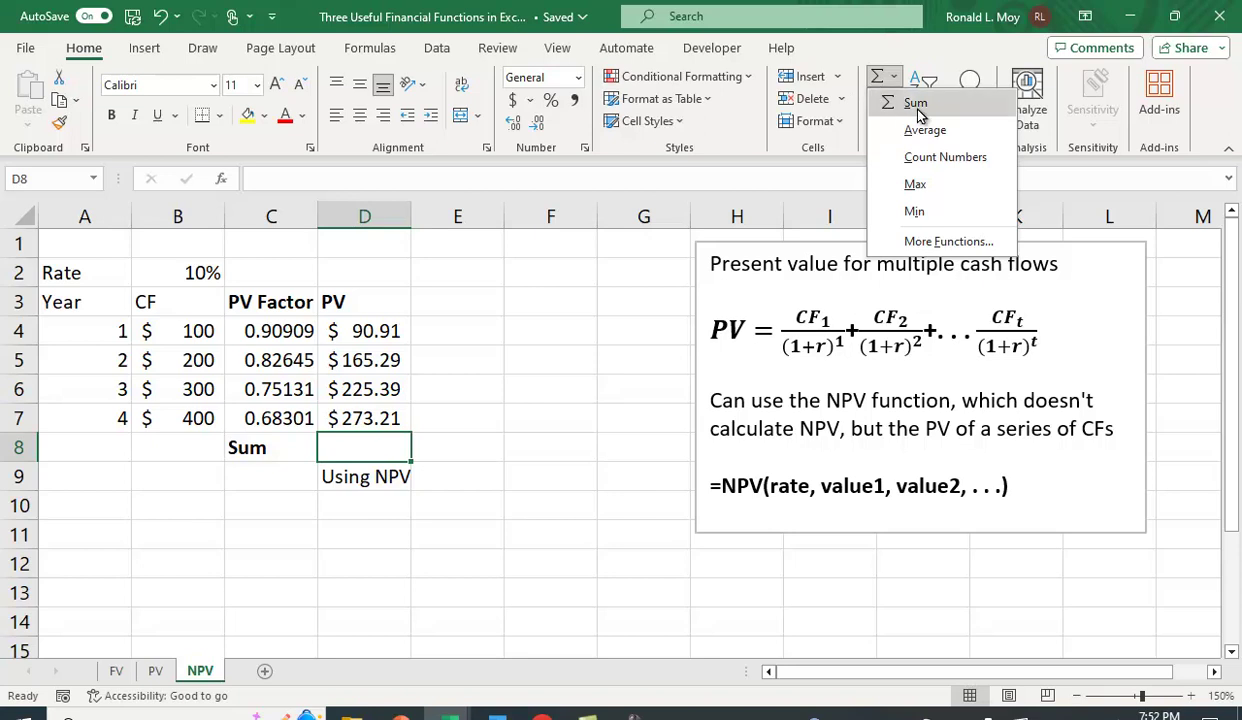
left_click(855, 66)
left_click(877, 80)
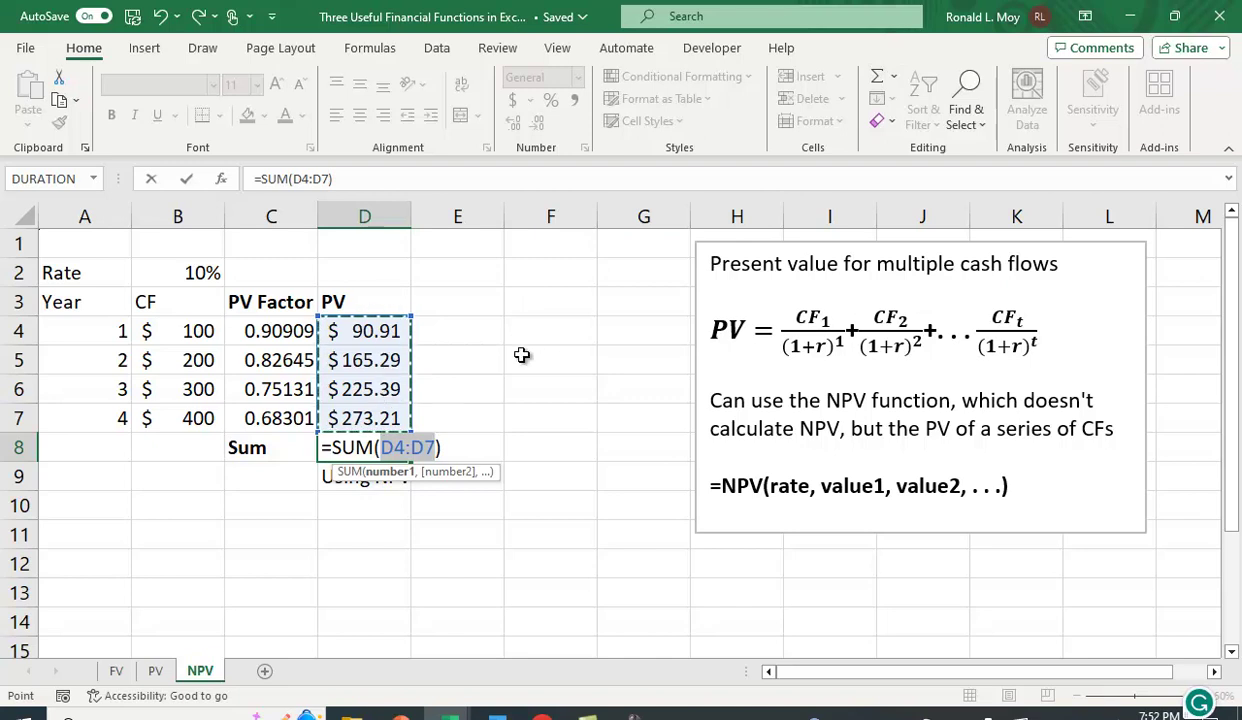
key("Return")
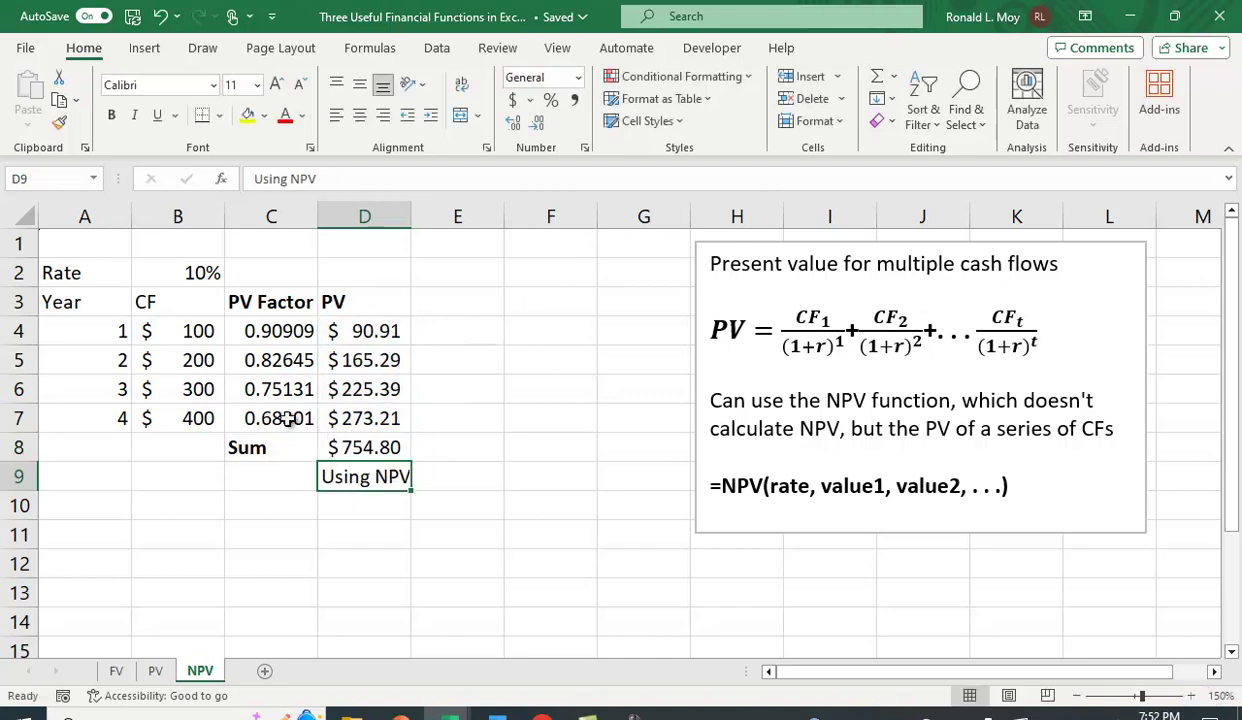
Autofit column D and enter =NPV(B2,B4:B7) in E9, returning $754.80
left_click(479, 479)
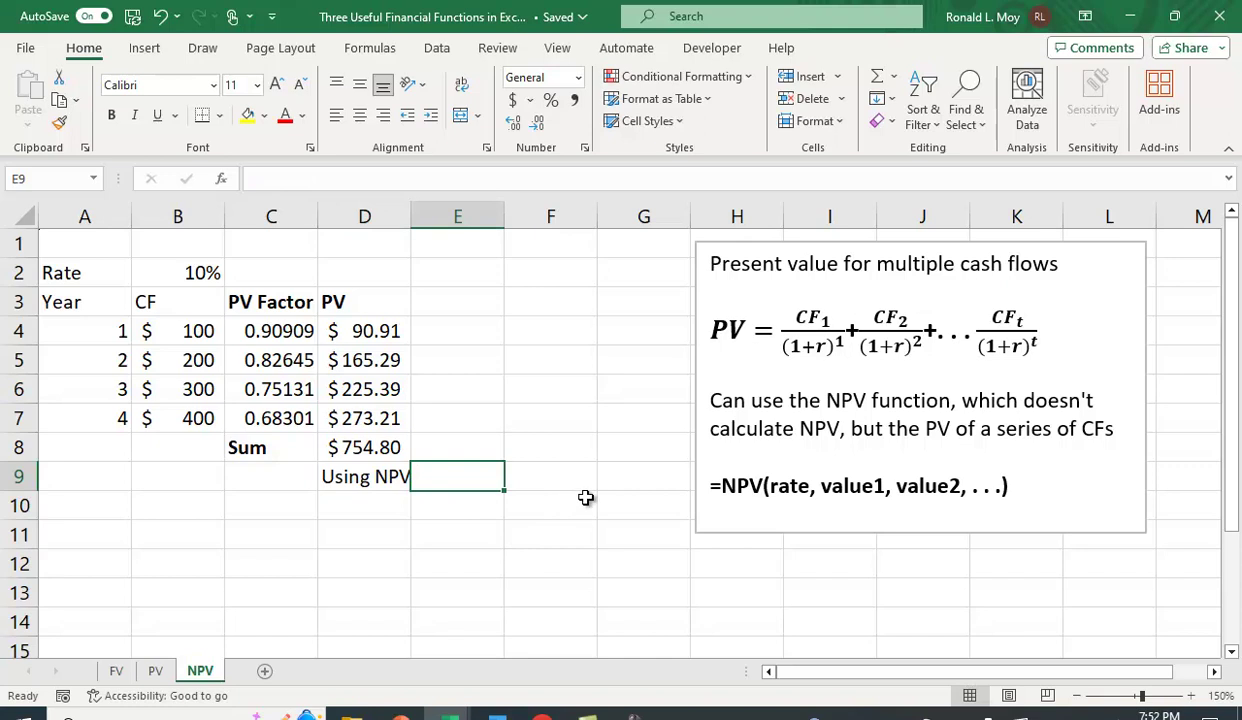
double_click(410, 217)
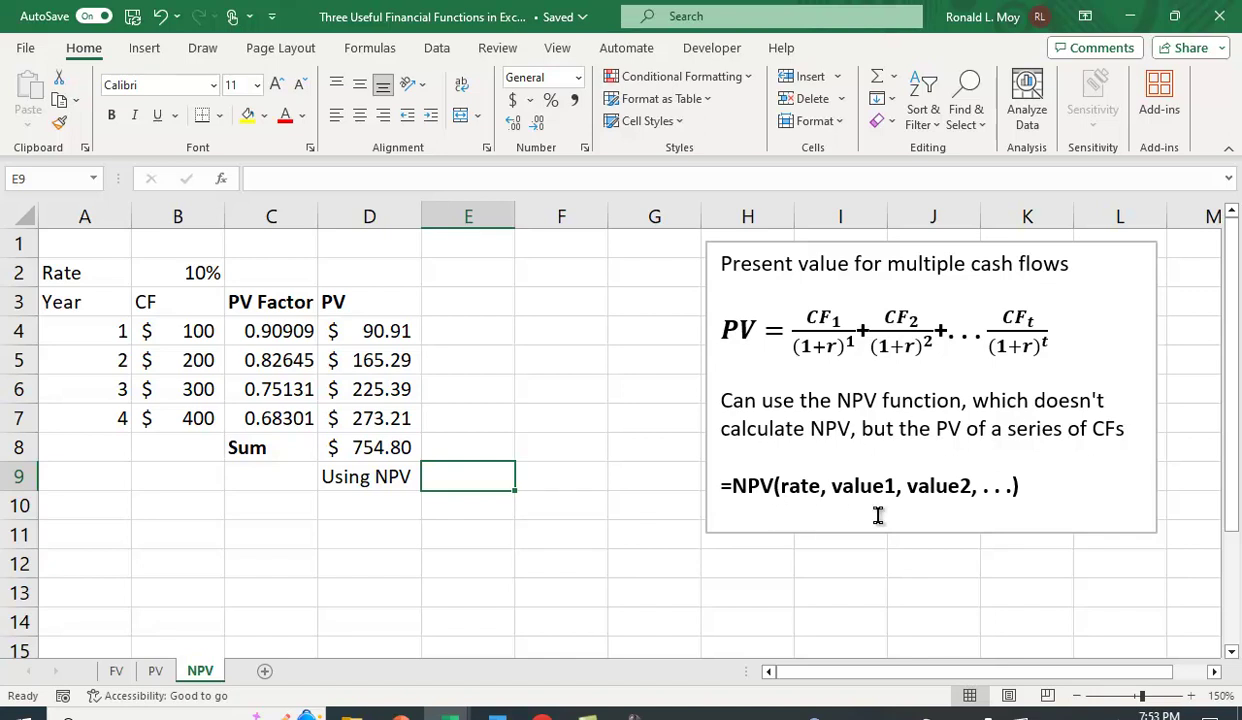
type("=npv(")
left_click(186, 276)
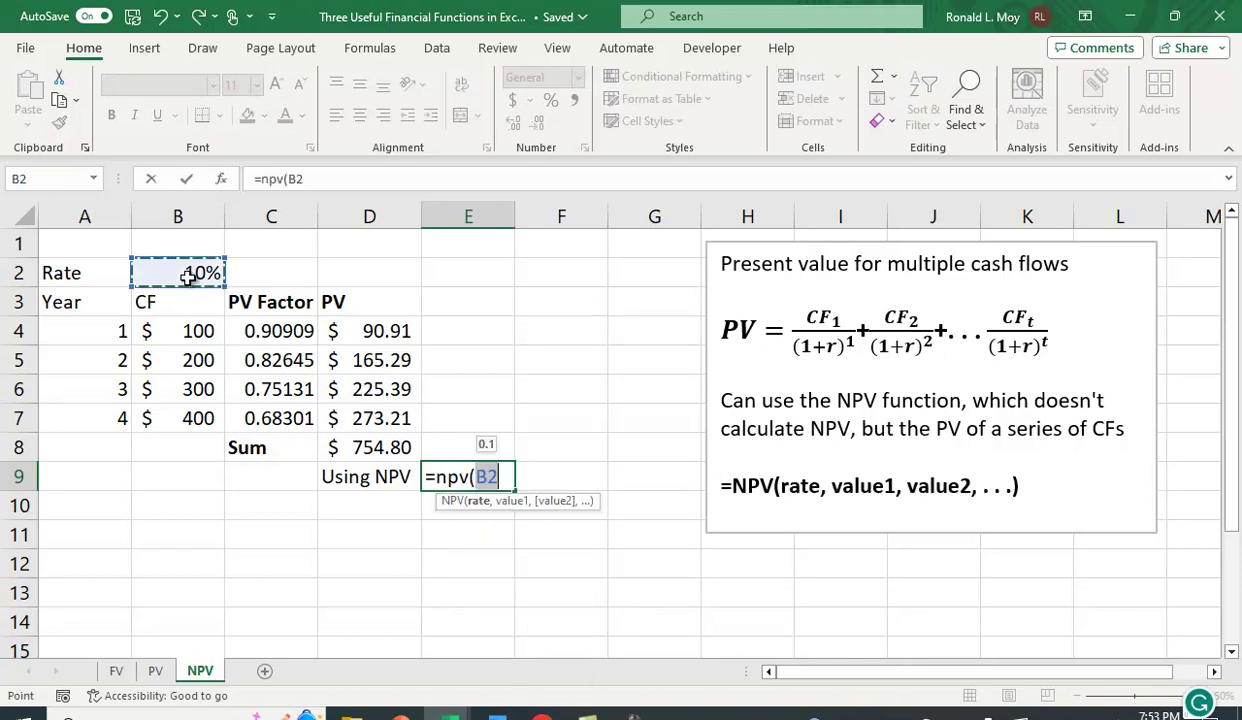
type(",")
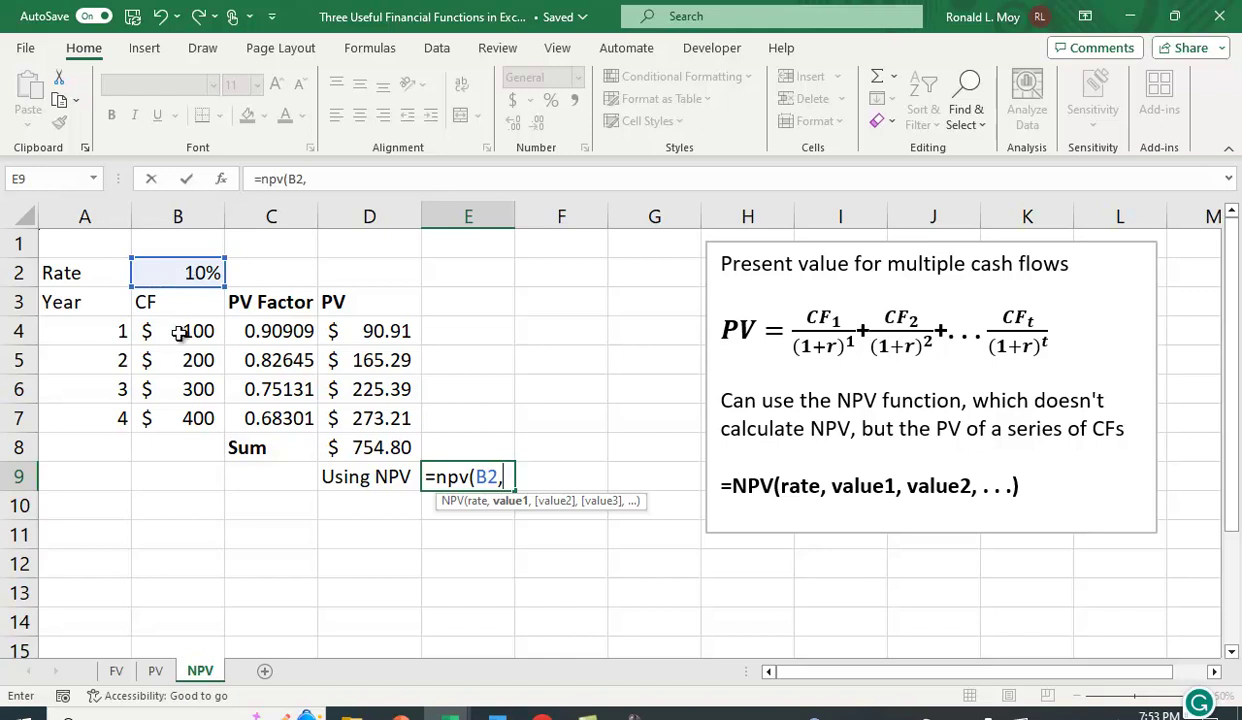
left_click_drag(183, 330, 183, 425)
type(")")
key("Return")
Bold the $754.80 totals in D8 and E9
left_click(434, 466)
left_click(366, 450)
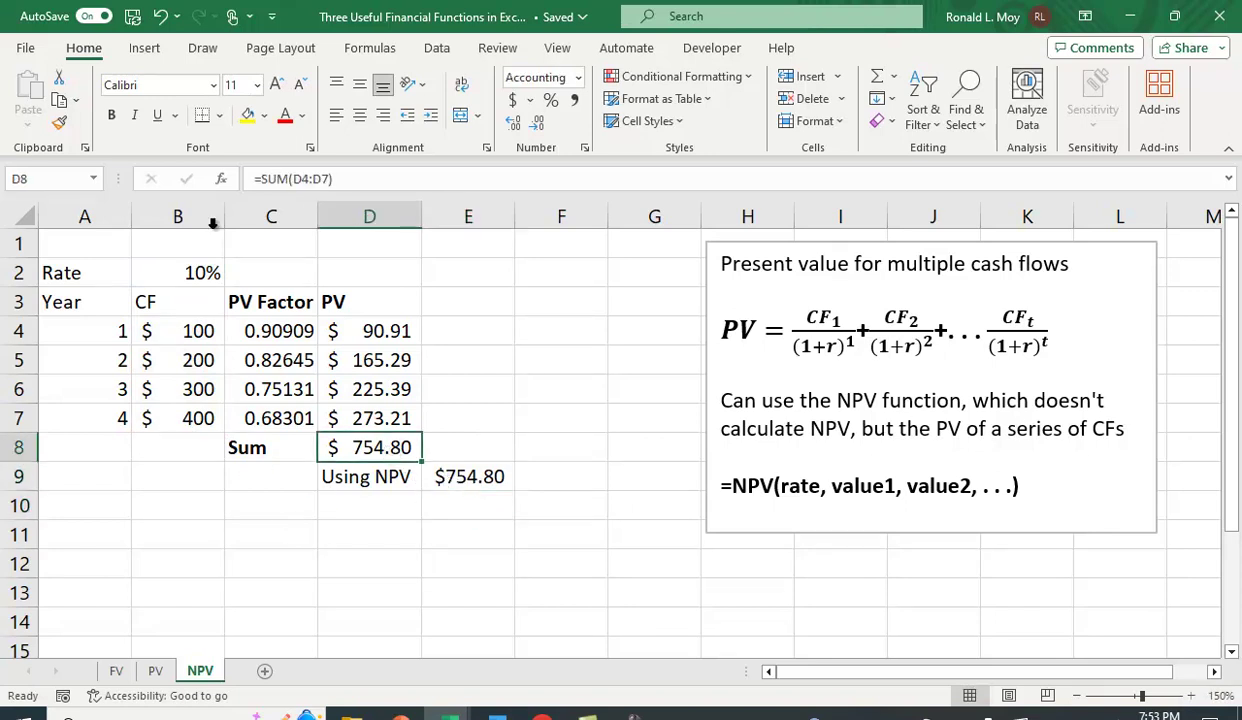
left_click(111, 116)
left_click(469, 479)
key("ctrl+b")
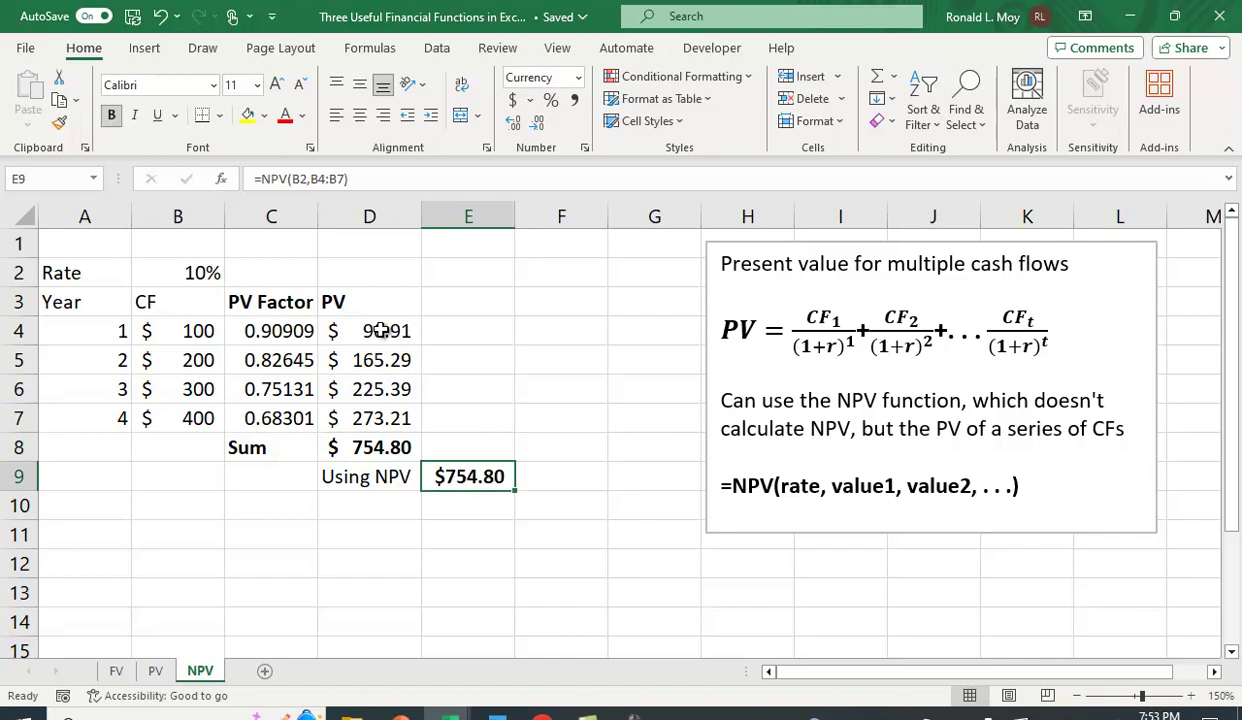